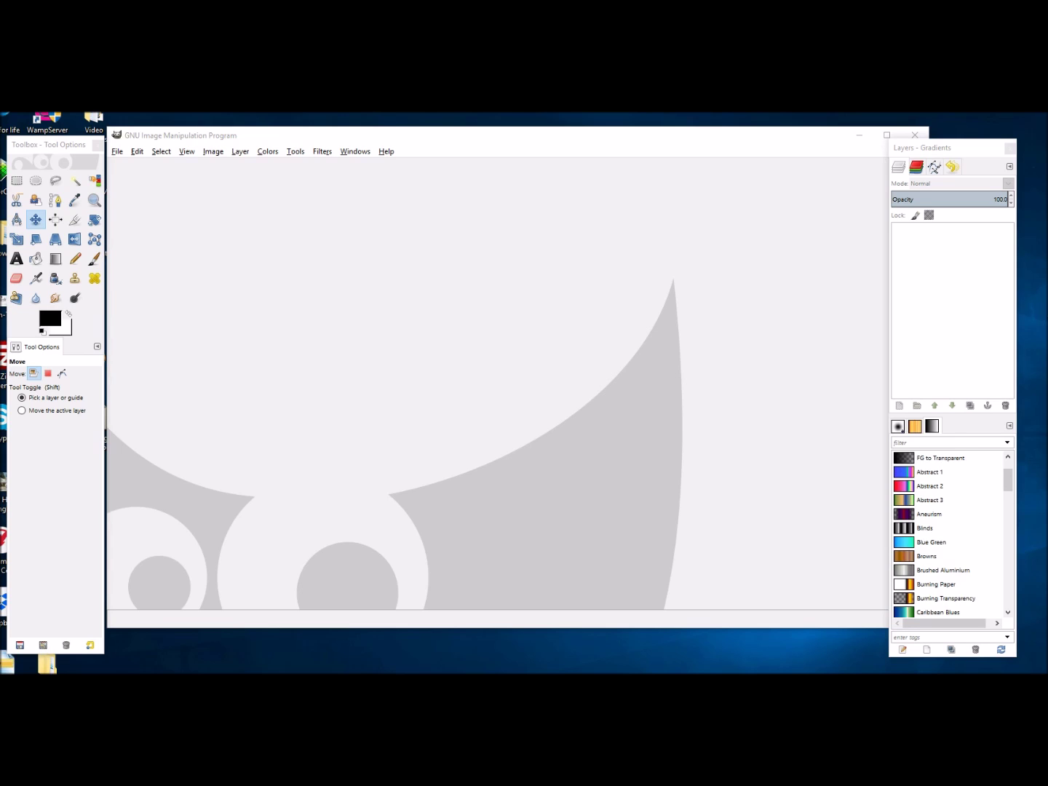
# Step: Start a new image at 8.5 × 11 inches, switching its size units to pixels and back to inches
pyautogui.hotkey('alt', 'f')
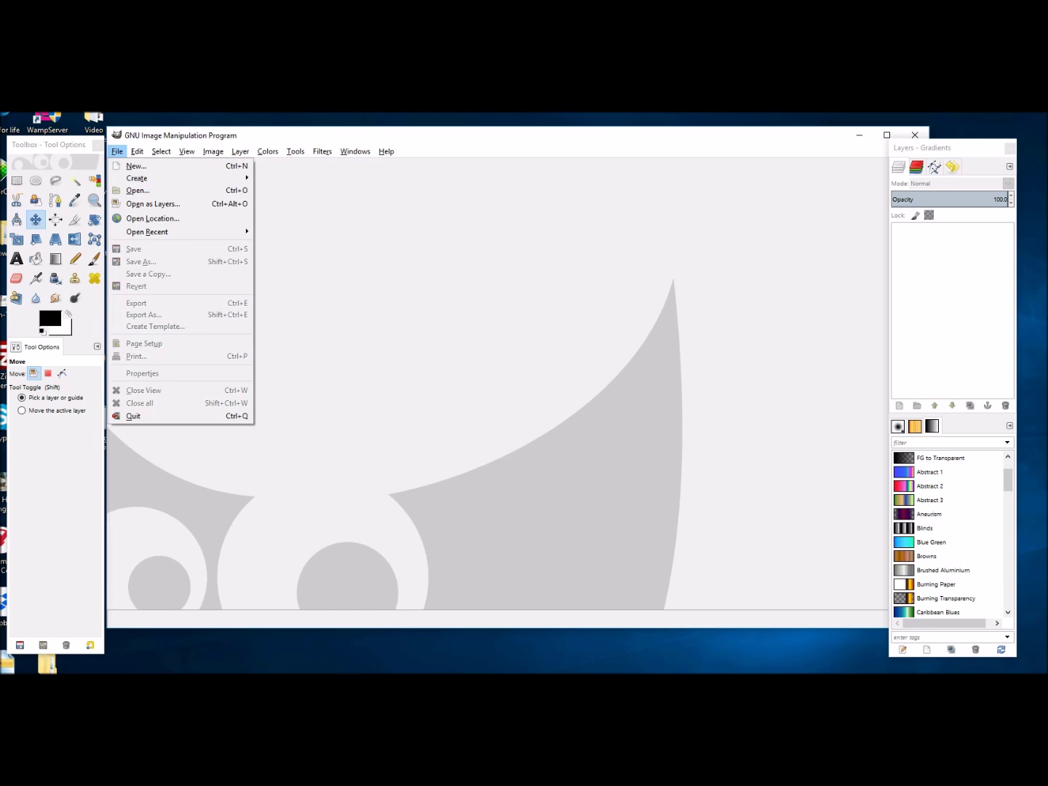
pyautogui.press('Down')
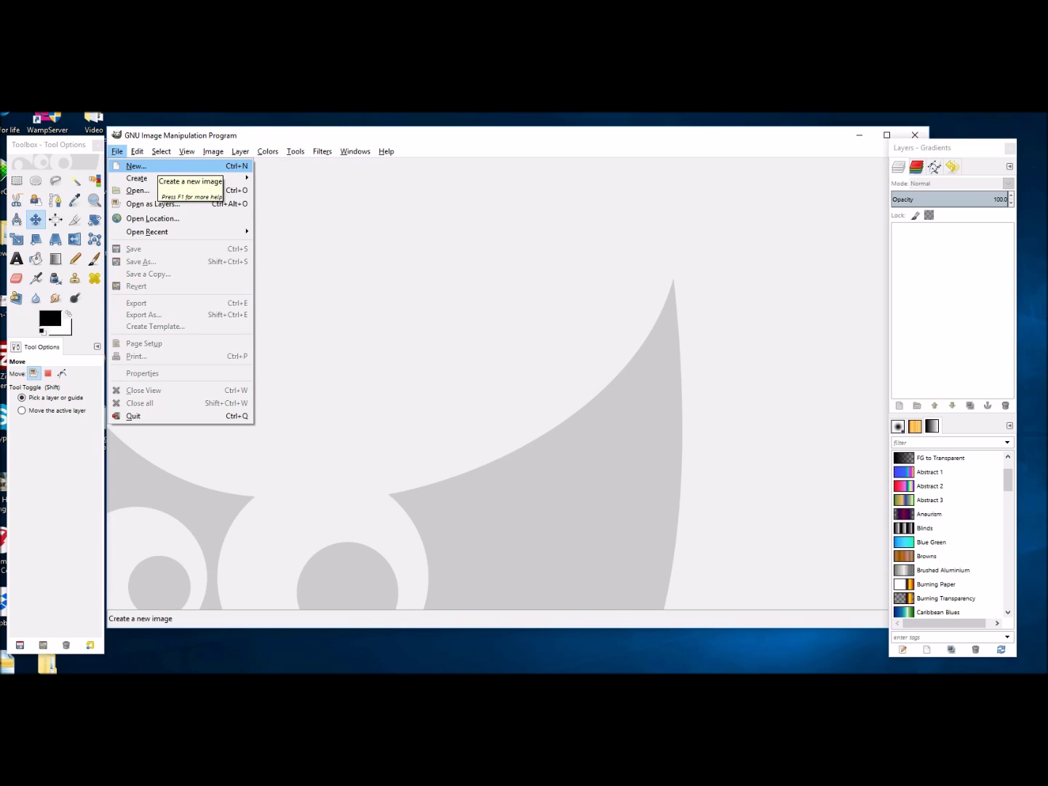
pyautogui.press('Return')
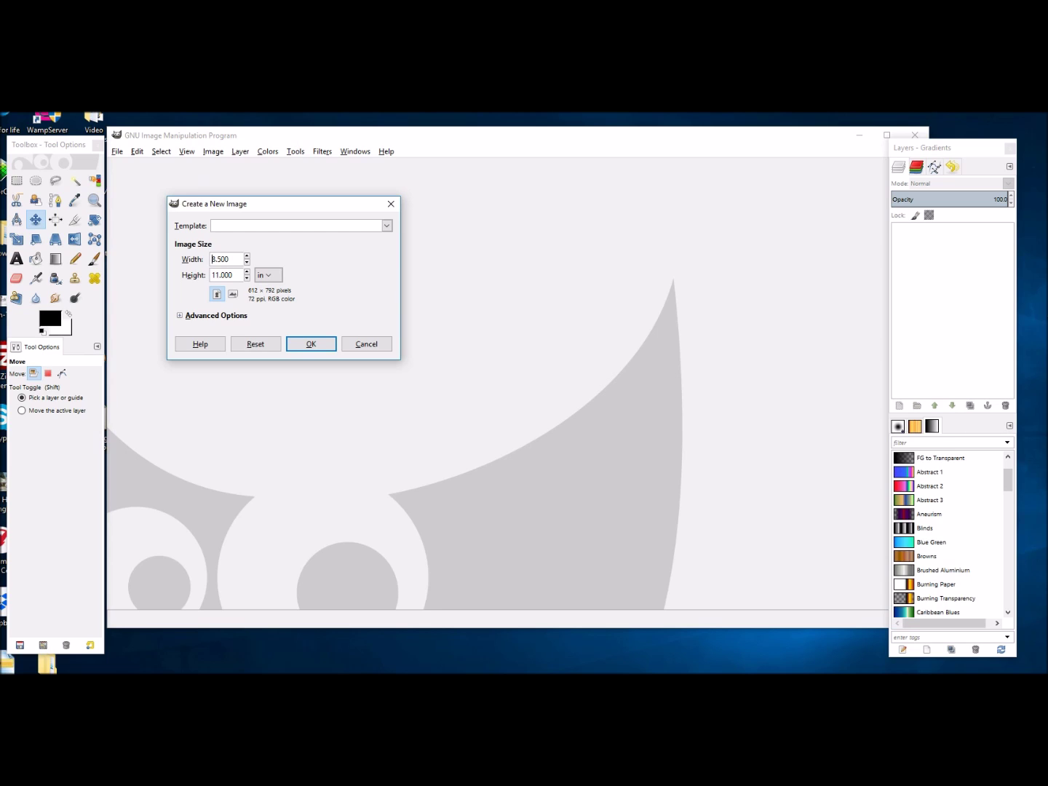
pyautogui.click(267, 275)
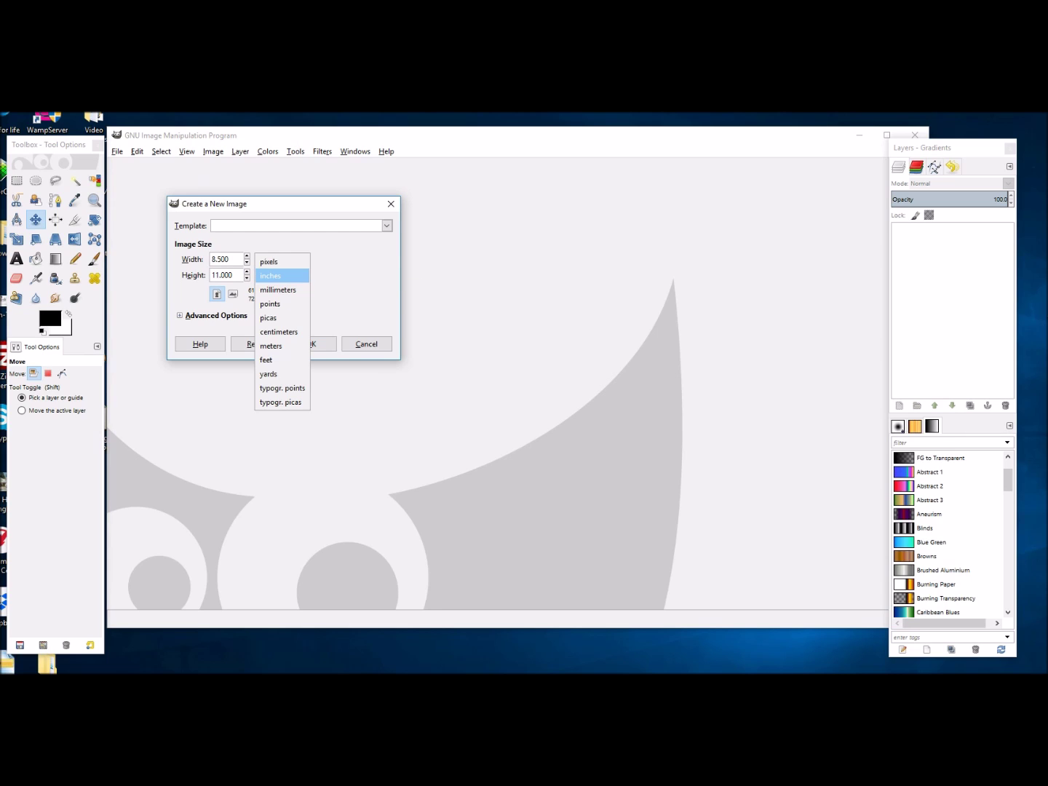
pyautogui.press('Up')
pyautogui.press('Return')
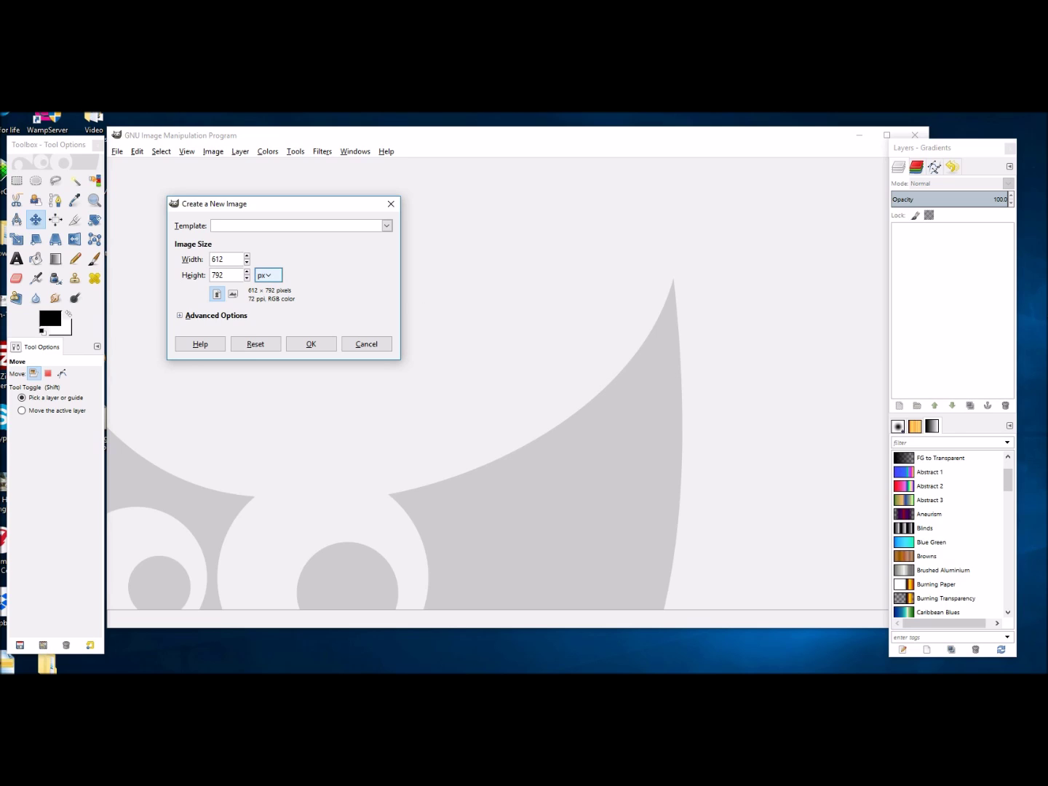
pyautogui.click(268, 274)
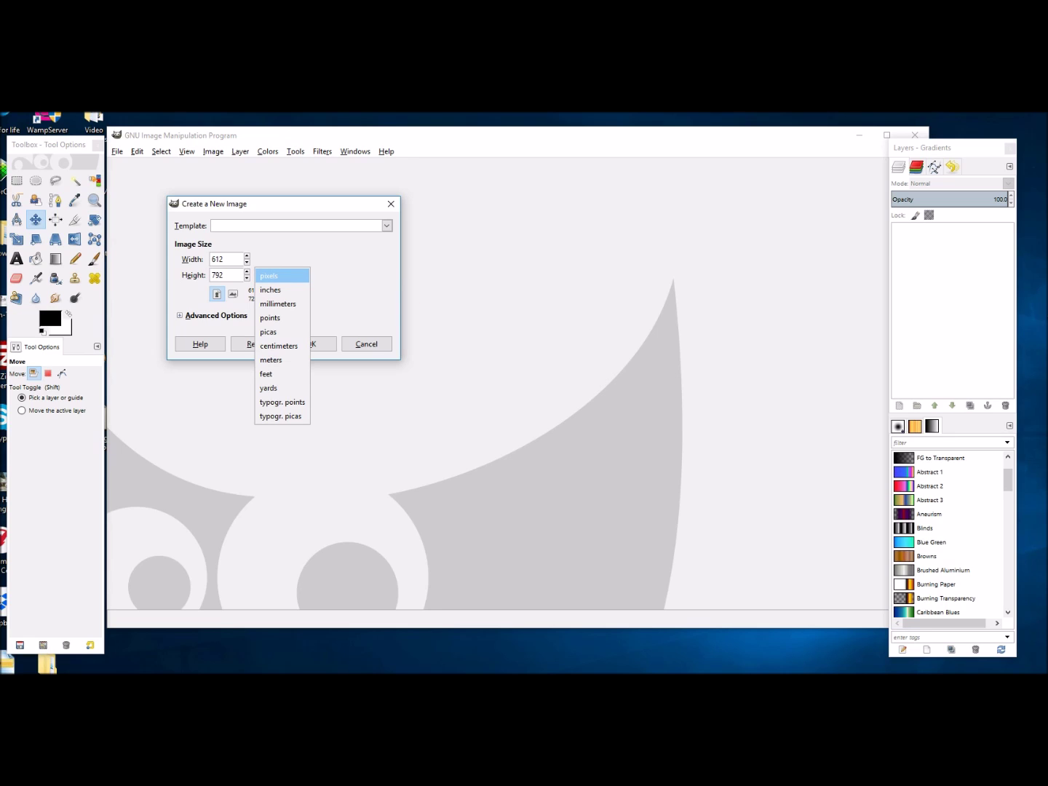
pyautogui.press('Return')
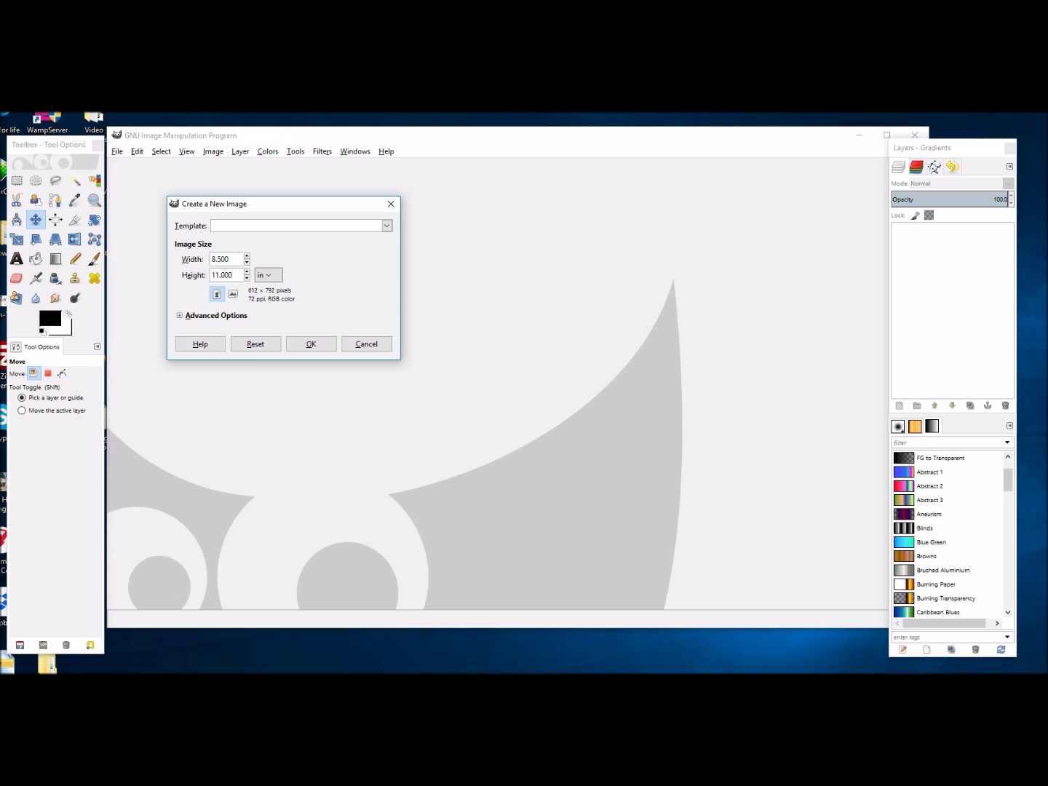
# Step: Set the new image's X and Y resolution to 300 pixels/in in the advanced options and create it
pyautogui.hotkey('alt', 'a')
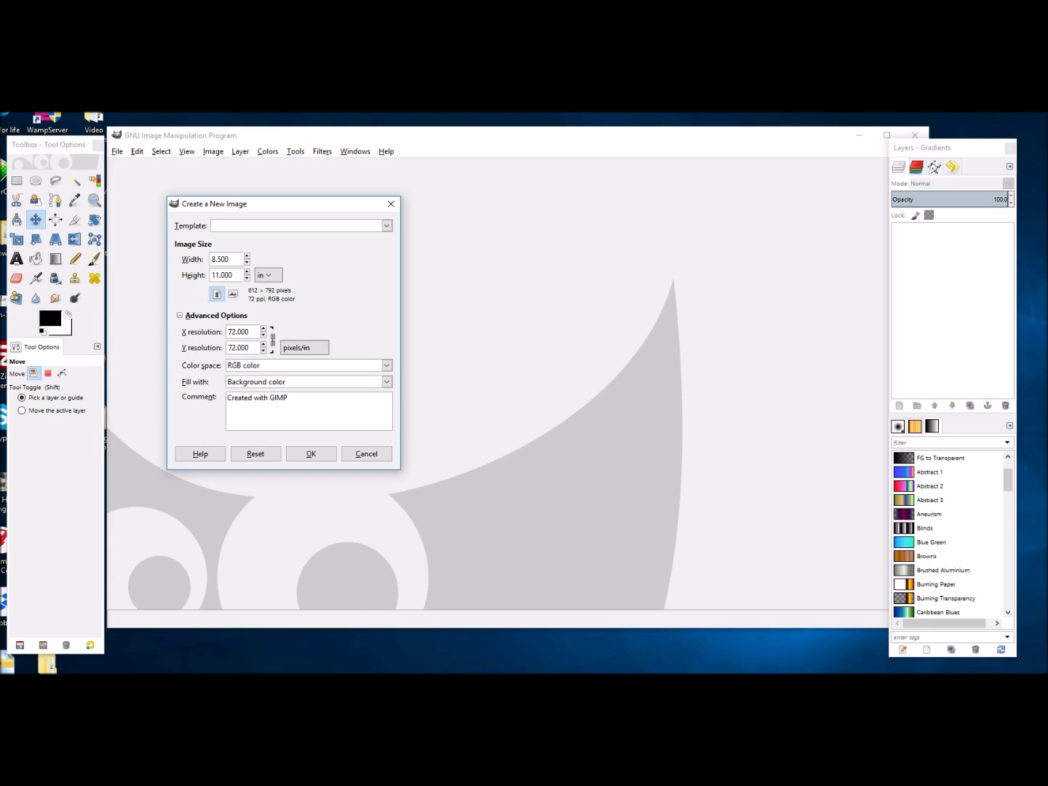
pyautogui.hotkey('alt', 'x')
pyautogui.write('300')
pyautogui.press('Tab')
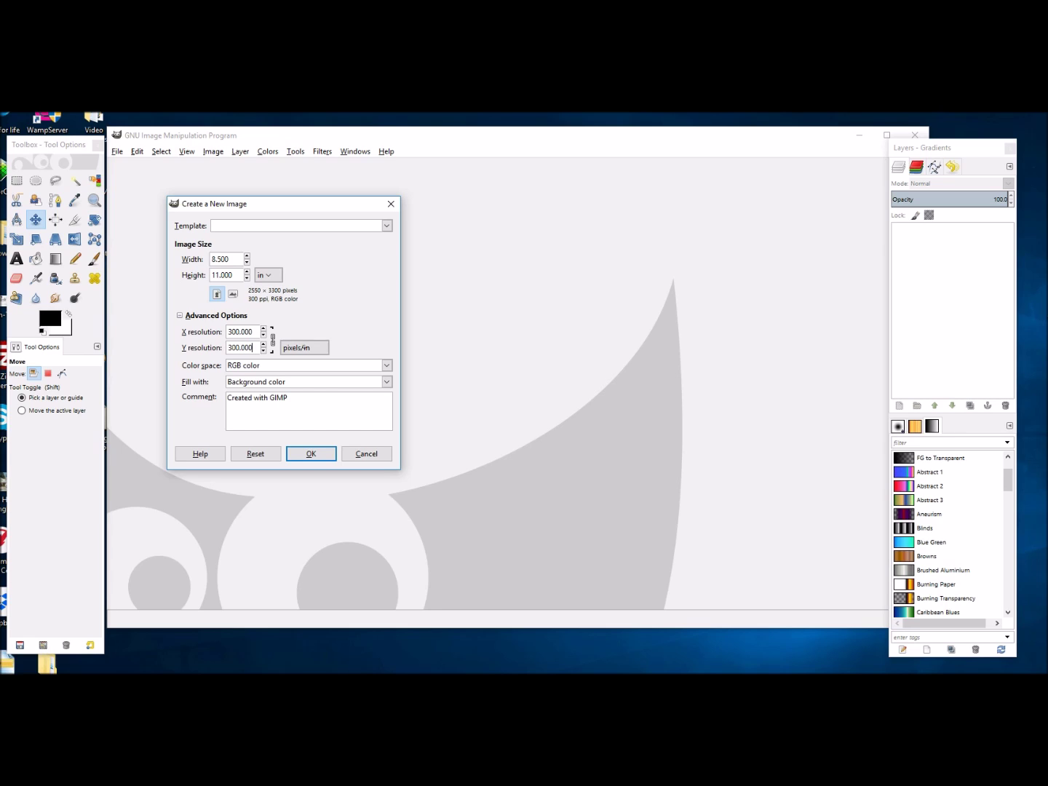
pyautogui.press('Return')
pyautogui.press('Return')
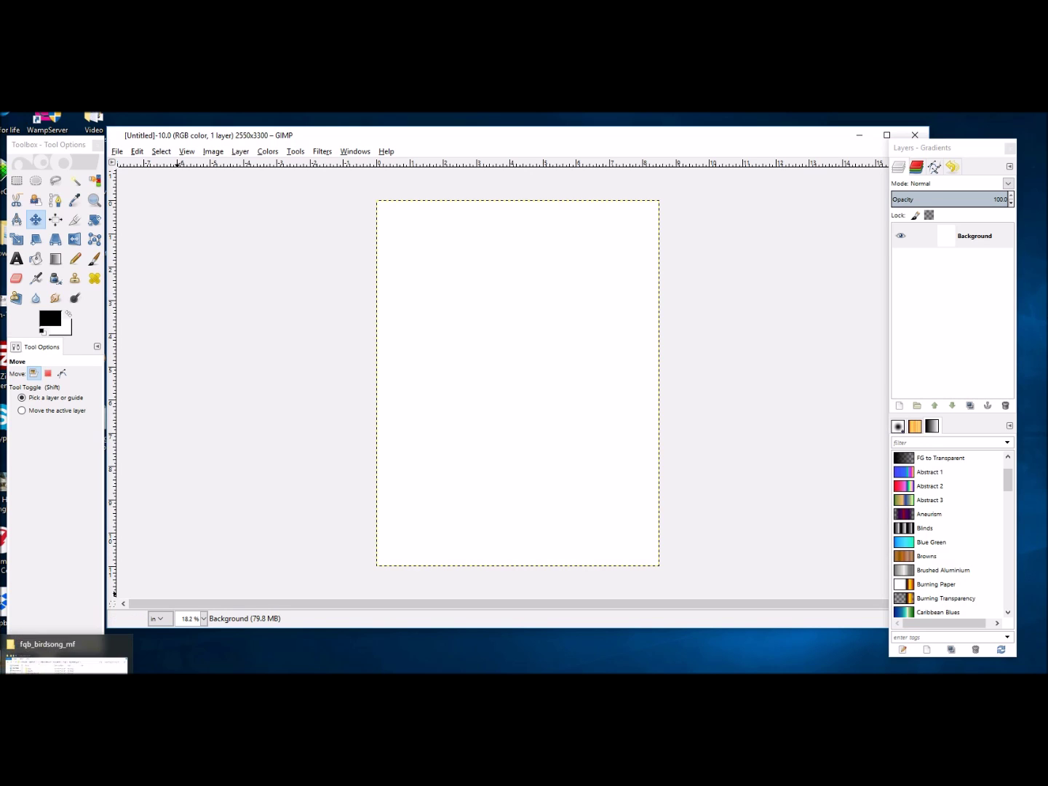
# Step: Switch to File Explorer and add bg_floral_maryfran from the inner fqb_birdsong_mf folder to the blank page as a layer
pyautogui.click(40, 644)
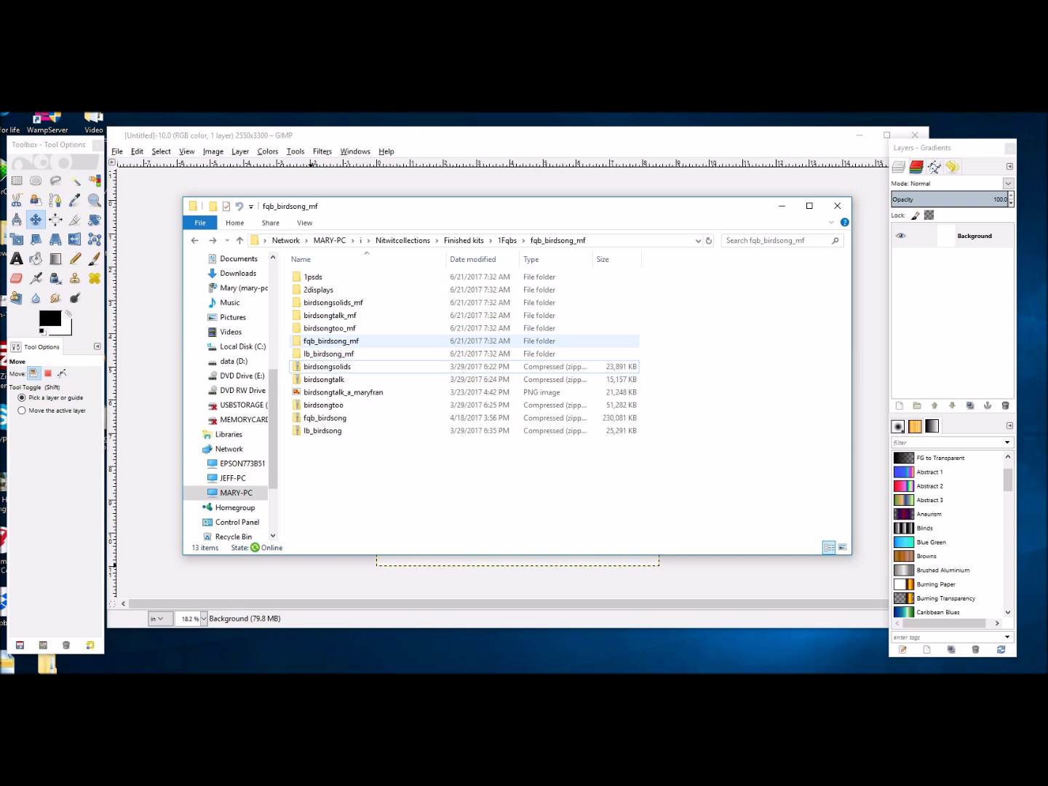
pyautogui.doubleClick(458, 340)
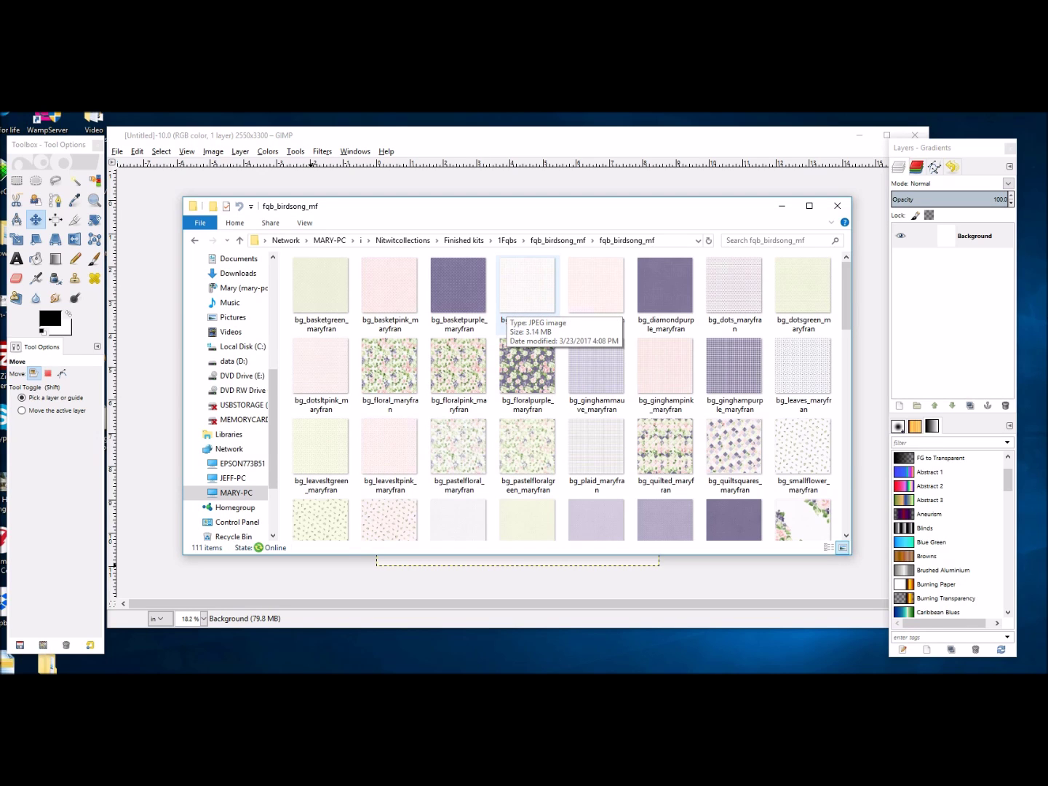
pyautogui.click(389, 368)
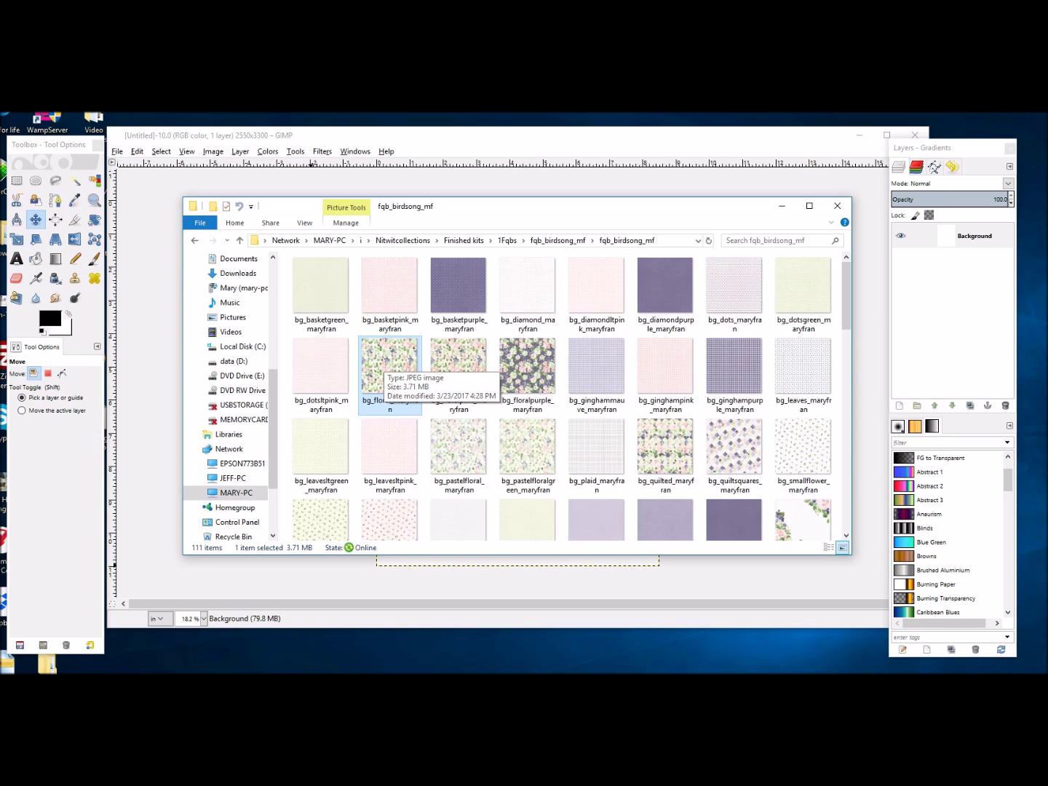
pyautogui.moveTo(389, 364); pyautogui.dragTo(476, 575)
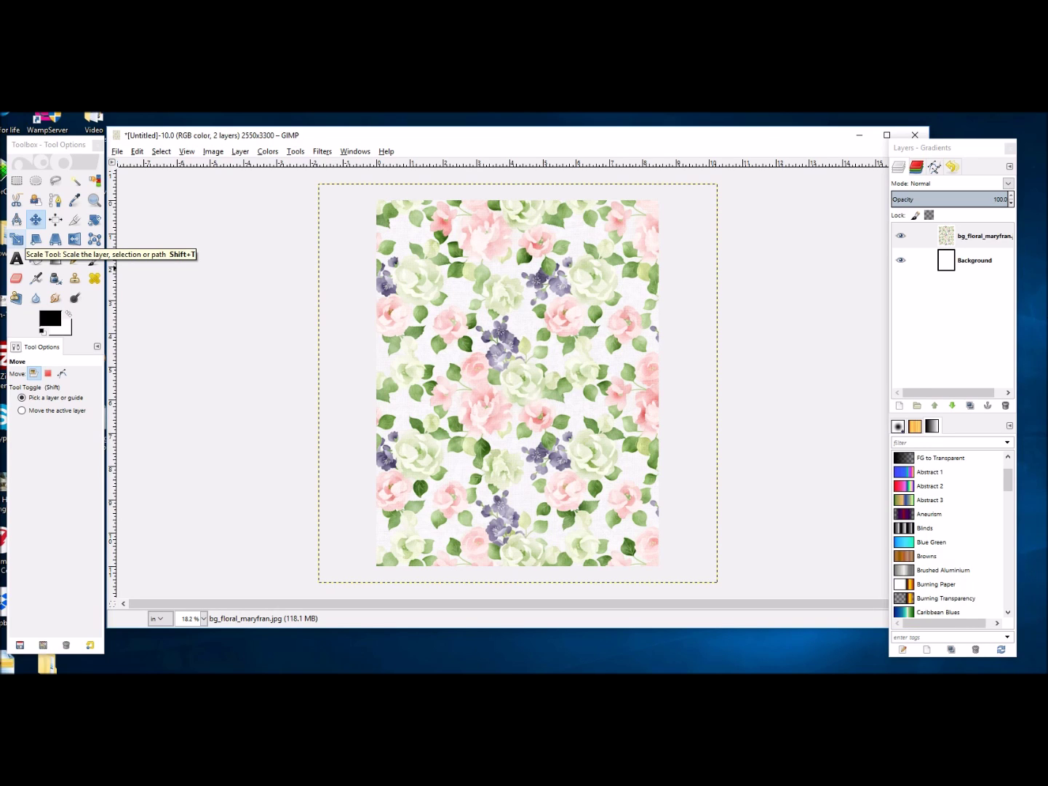
# Step: Scale the floral layer proportionally to about 8.8 × 8.8 inches and move it up to the page's top edge
pyautogui.click(16, 239)
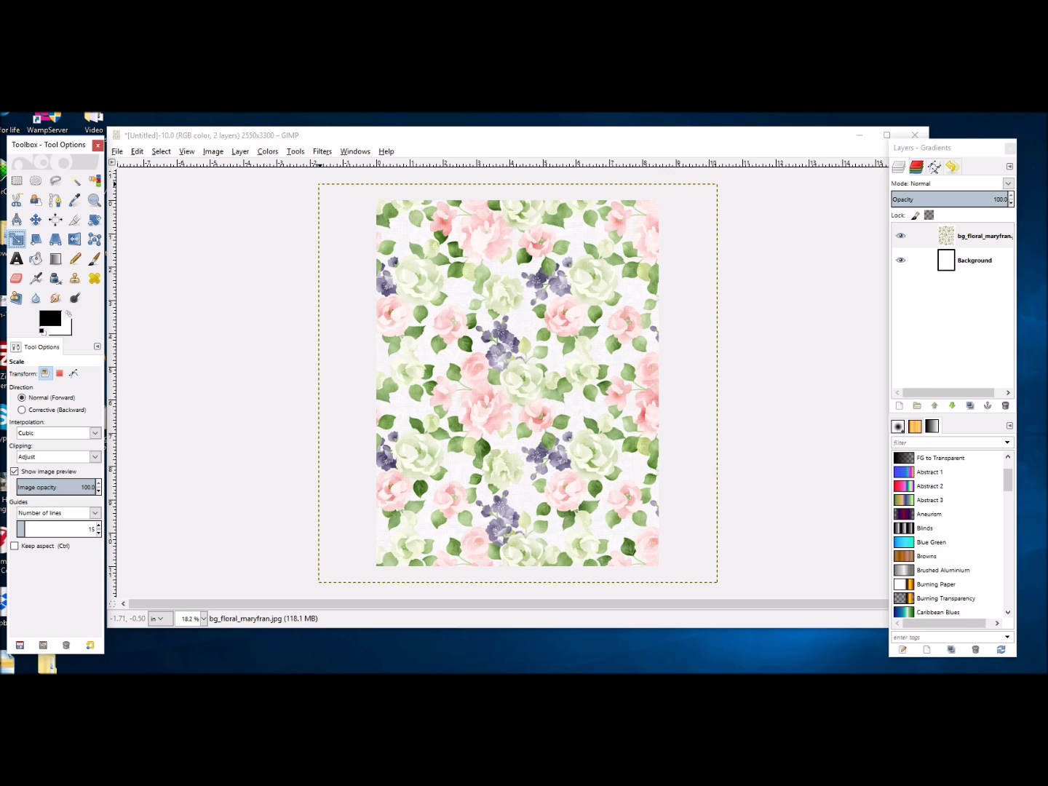
pyautogui.click(319, 183)
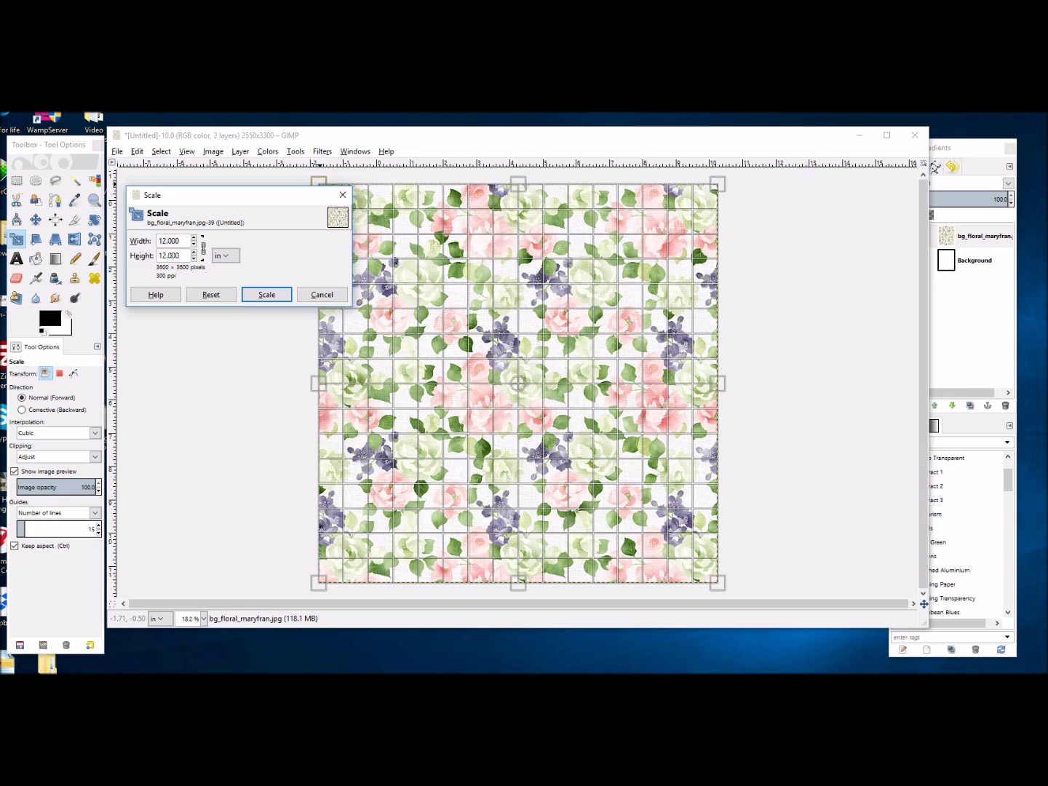
pyautogui.moveTo(320, 183); pyautogui.dragTo(425, 291)
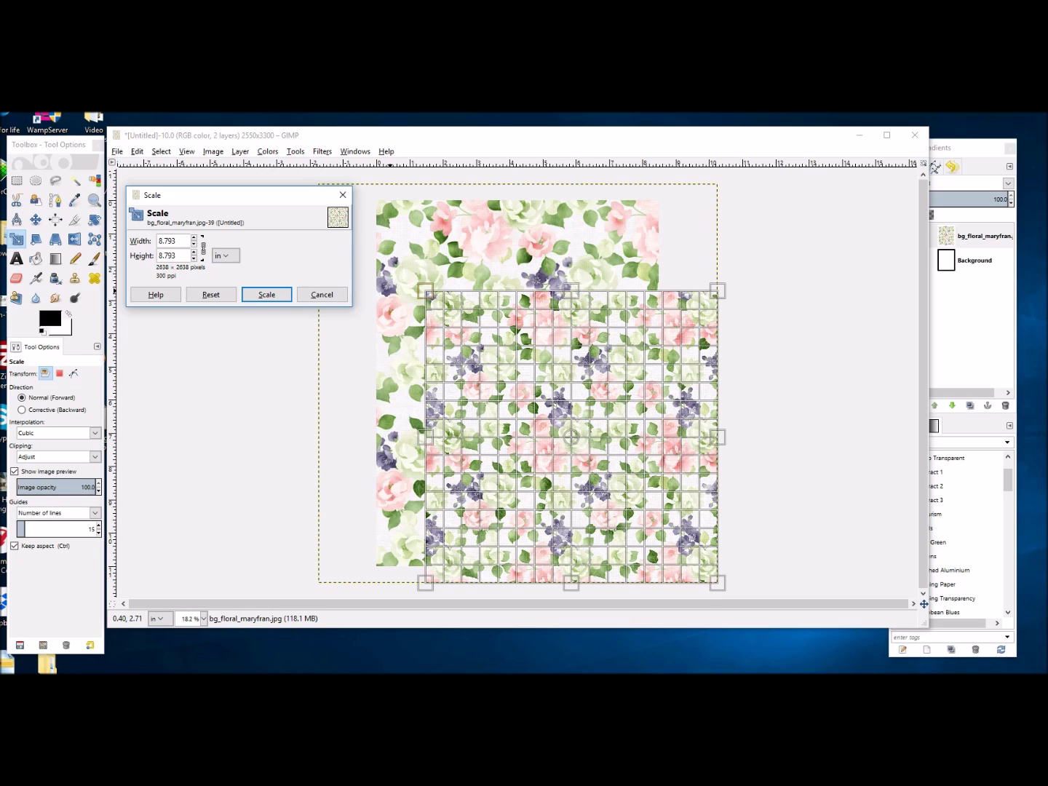
pyautogui.click(266, 294)
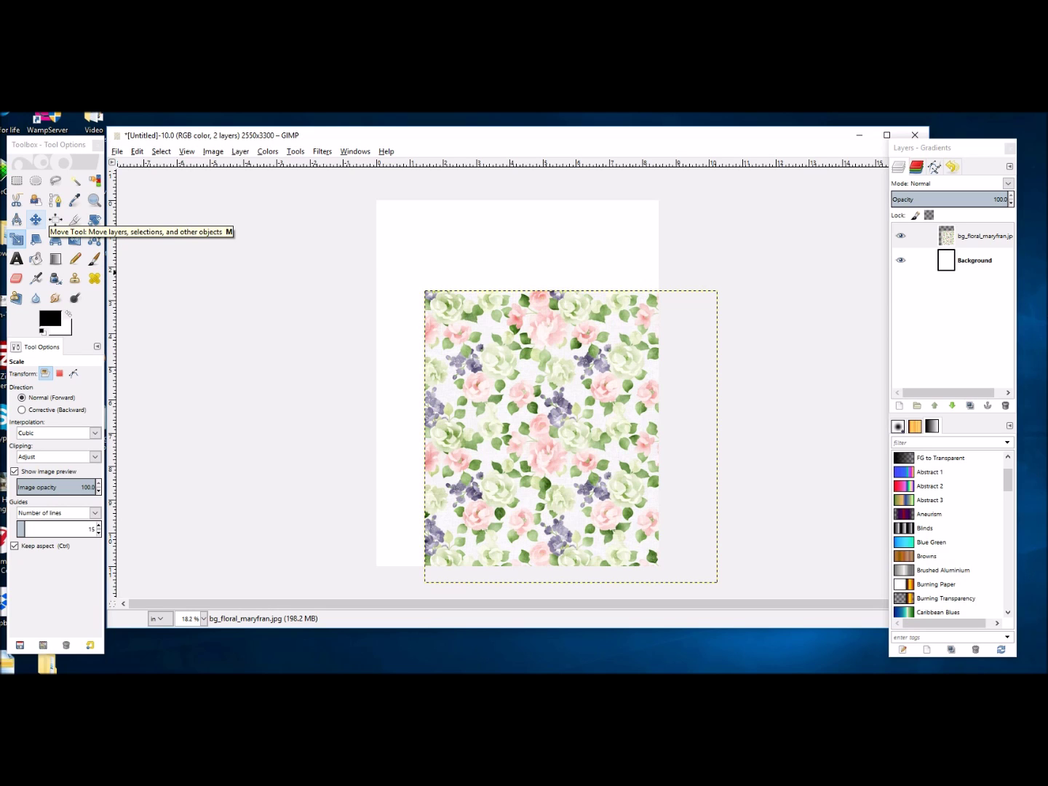
pyautogui.click(36, 219)
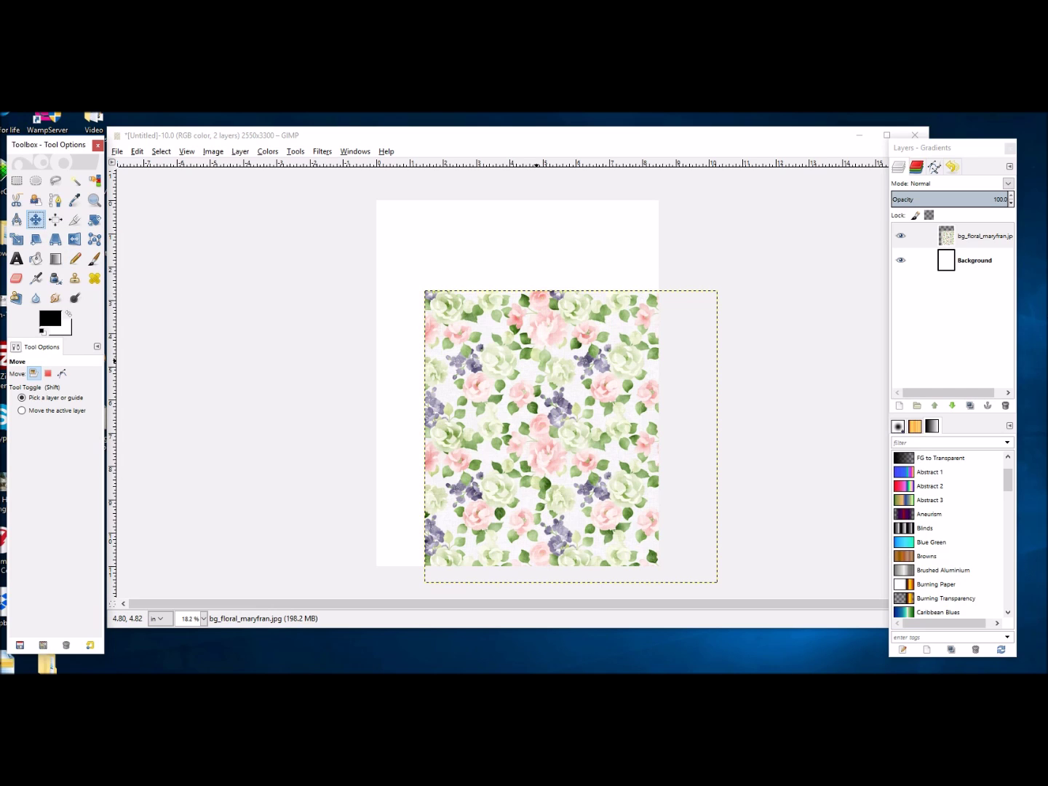
pyautogui.moveTo(571, 436); pyautogui.dragTo(522, 347)
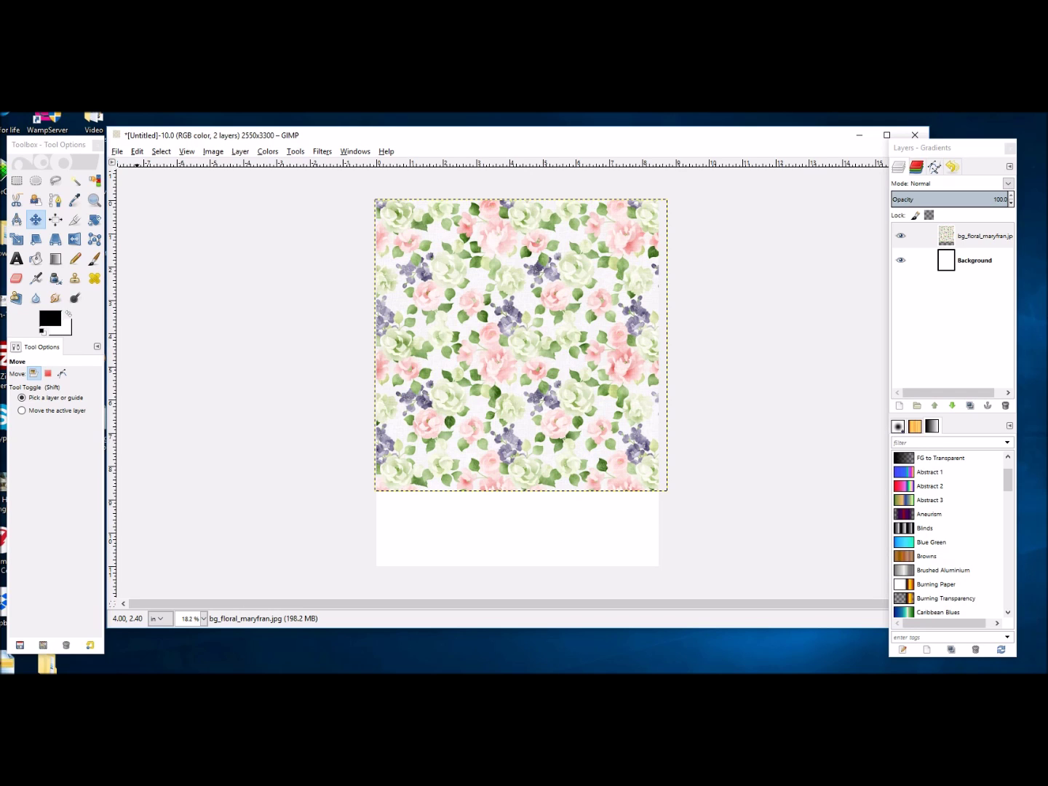
# Step: Undo both the move and the scaling of the floral layer
pyautogui.hotkey('alt', 'e')
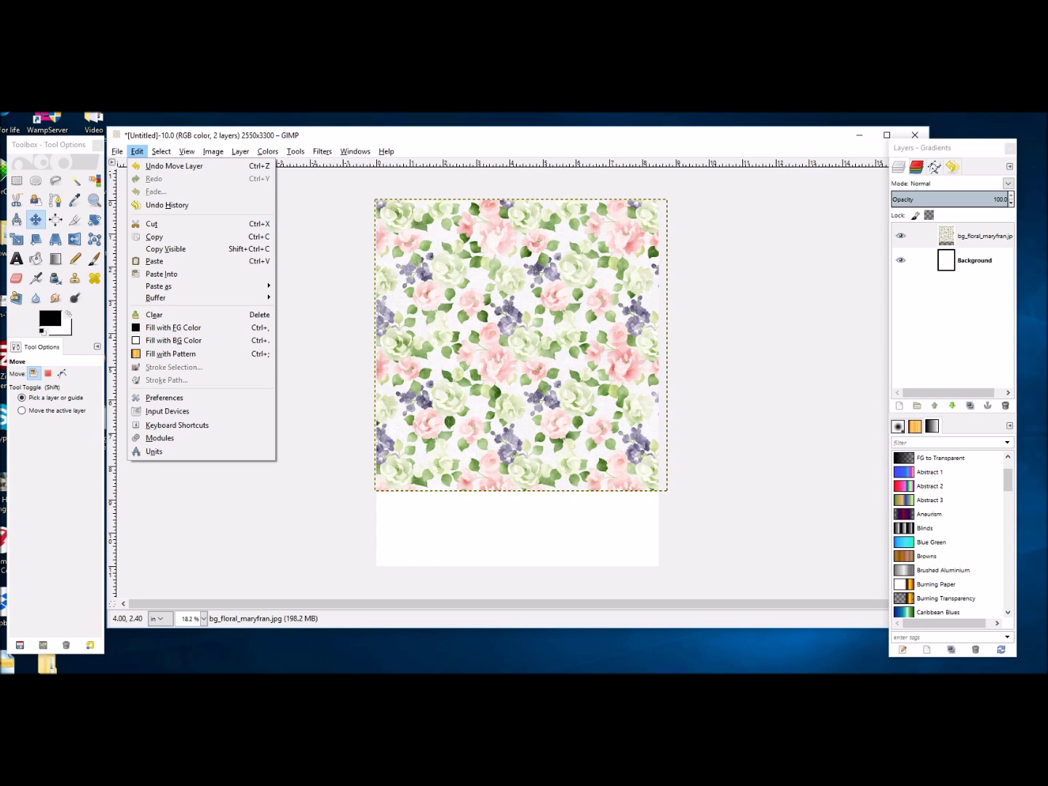
pyautogui.press('Down')
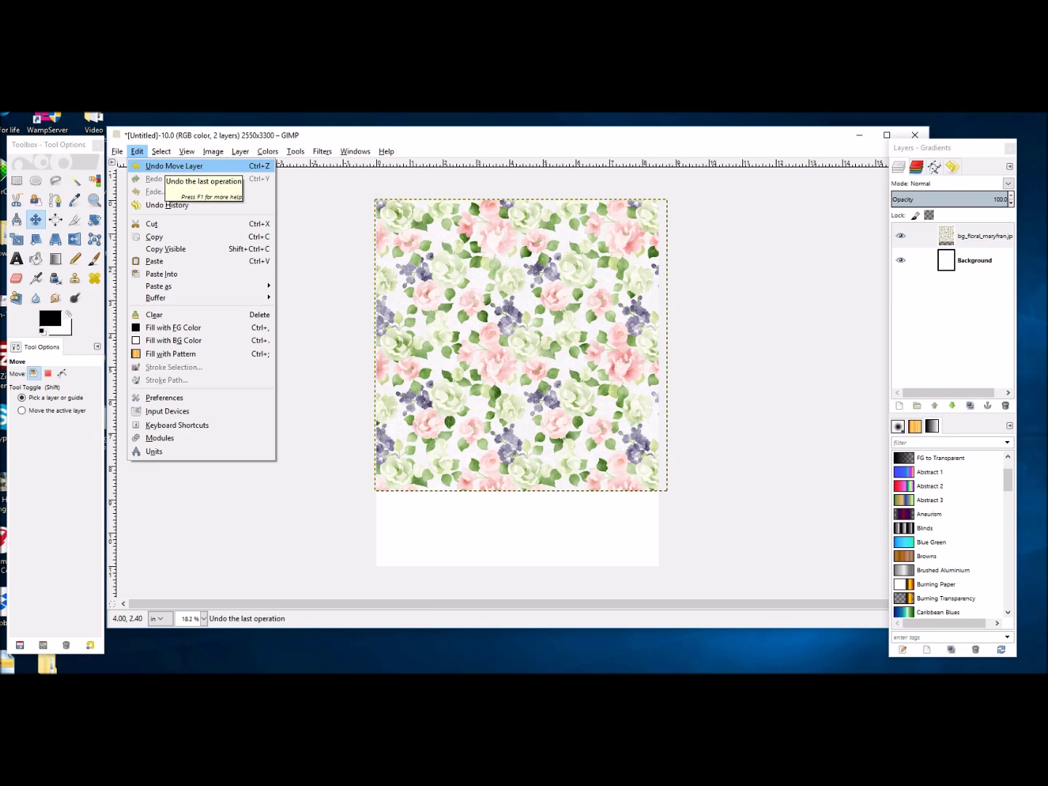
pyautogui.press('Return')
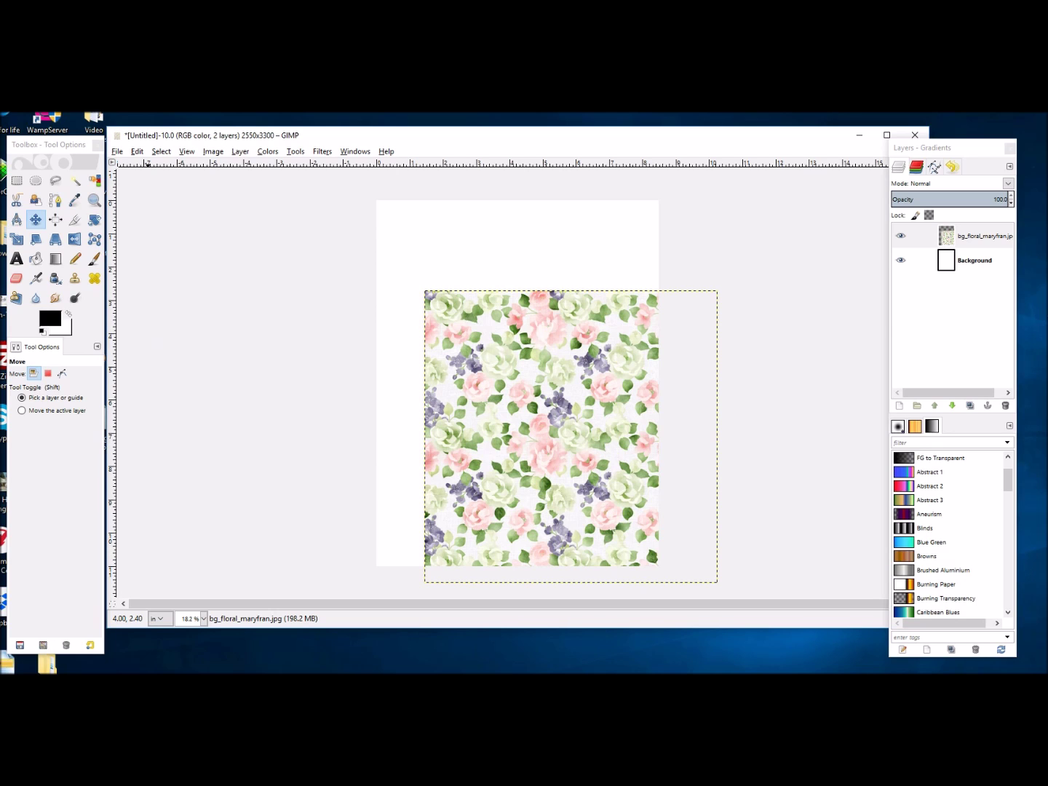
pyautogui.hotkey('alt', 'e')
pyautogui.press('Down')
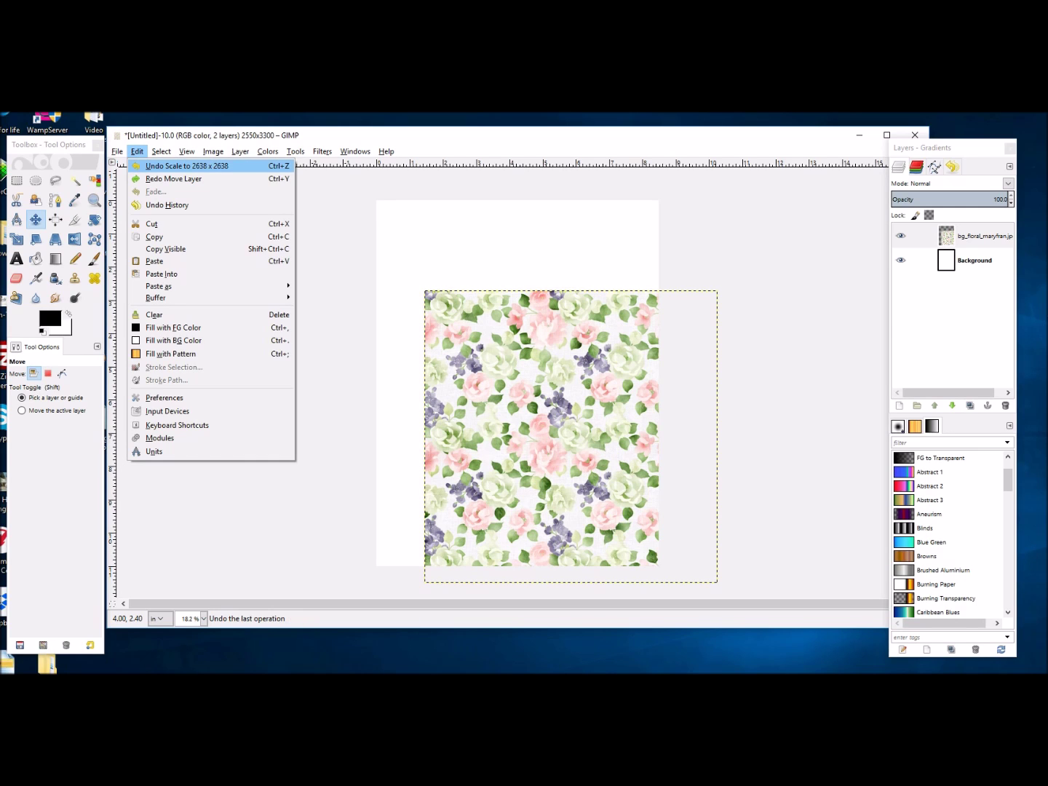
pyautogui.press('Return')
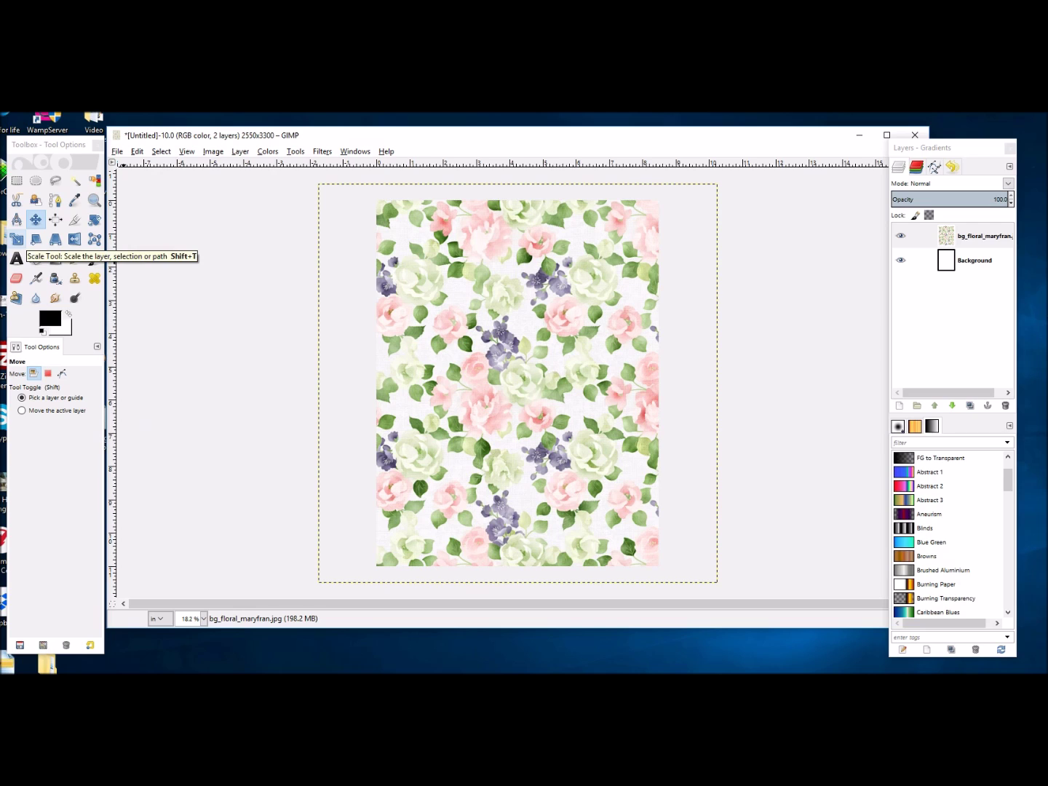
# Step: Scale the floral layer proportionally to about 9.5 × 9.5 inches and move it to cover the page from its top edge
pyautogui.click(16, 239)
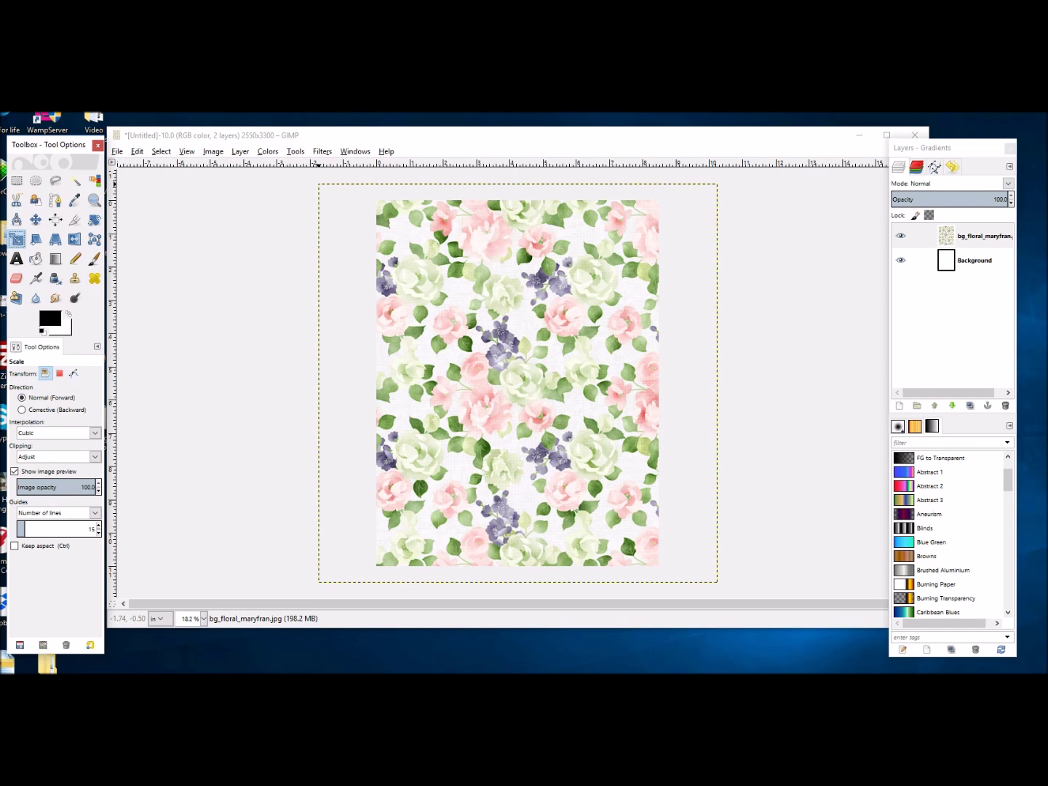
pyautogui.click(319, 186)
pyautogui.moveTo(319, 187); pyautogui.dragTo(401, 267)
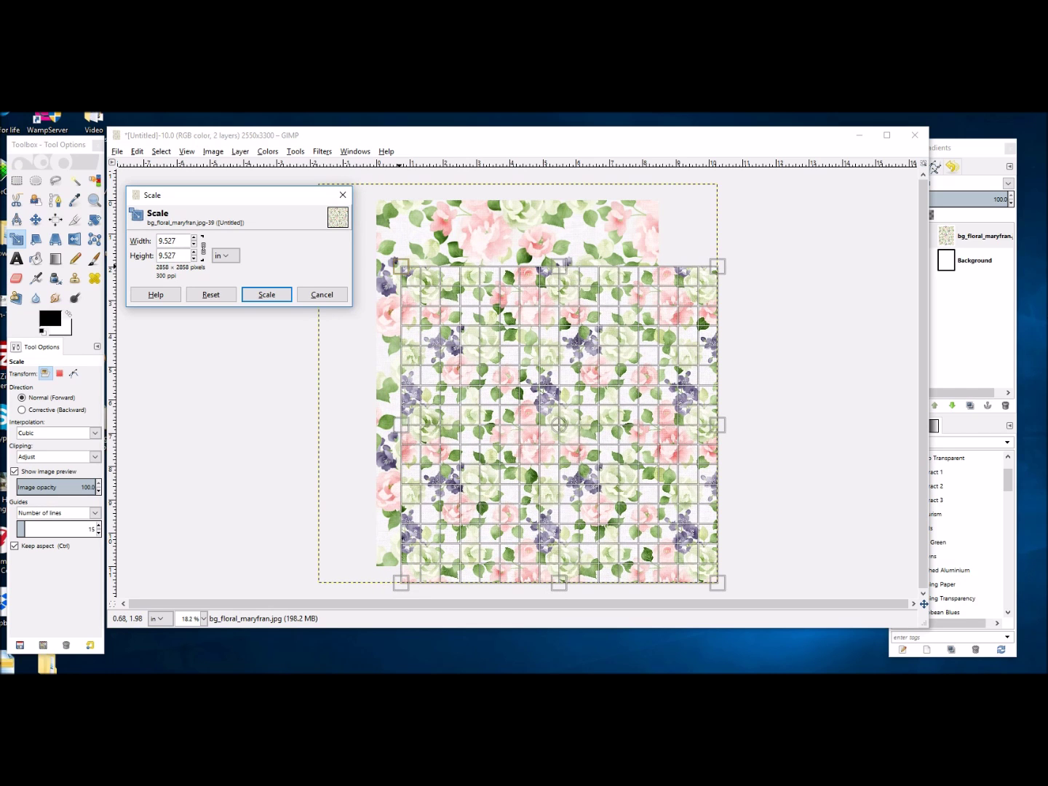
pyautogui.click(267, 294)
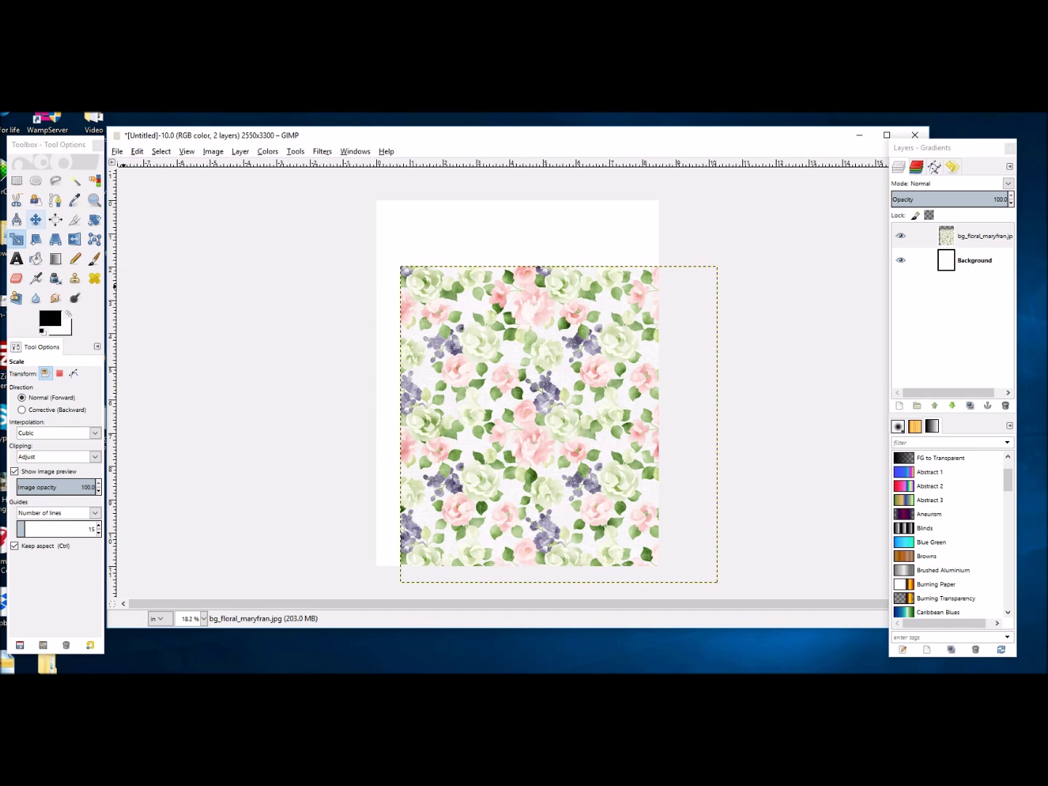
pyautogui.click(36, 220)
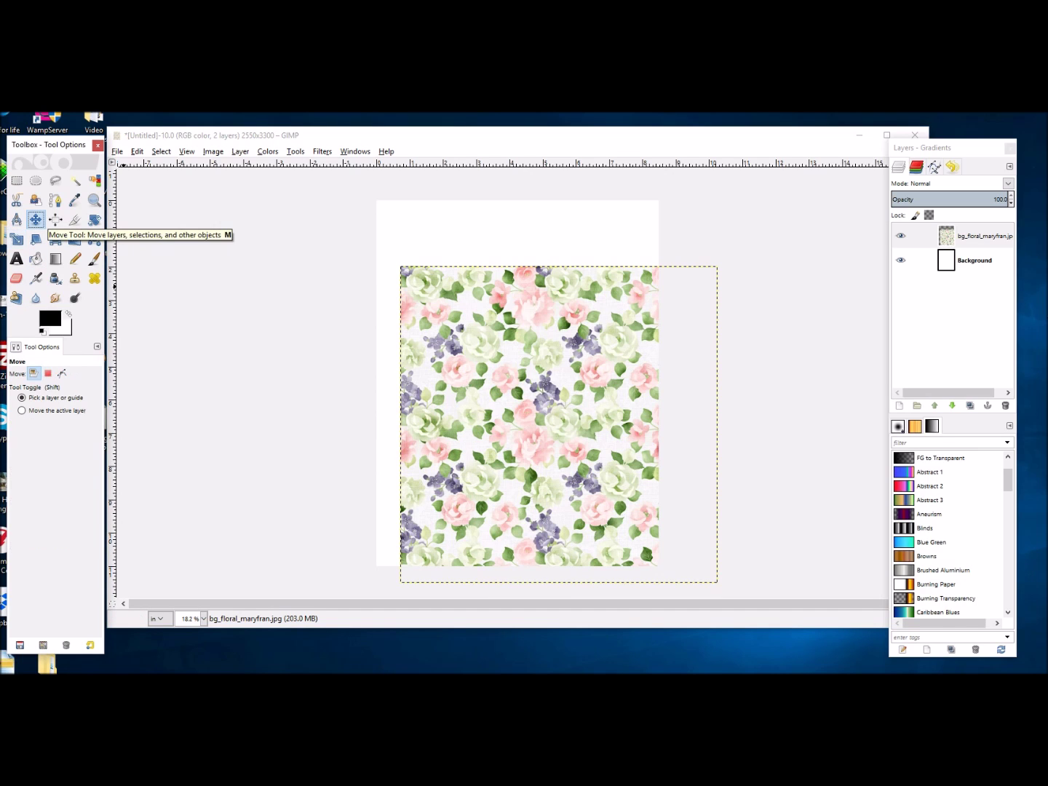
pyautogui.moveTo(559, 424); pyautogui.dragTo(498, 293)
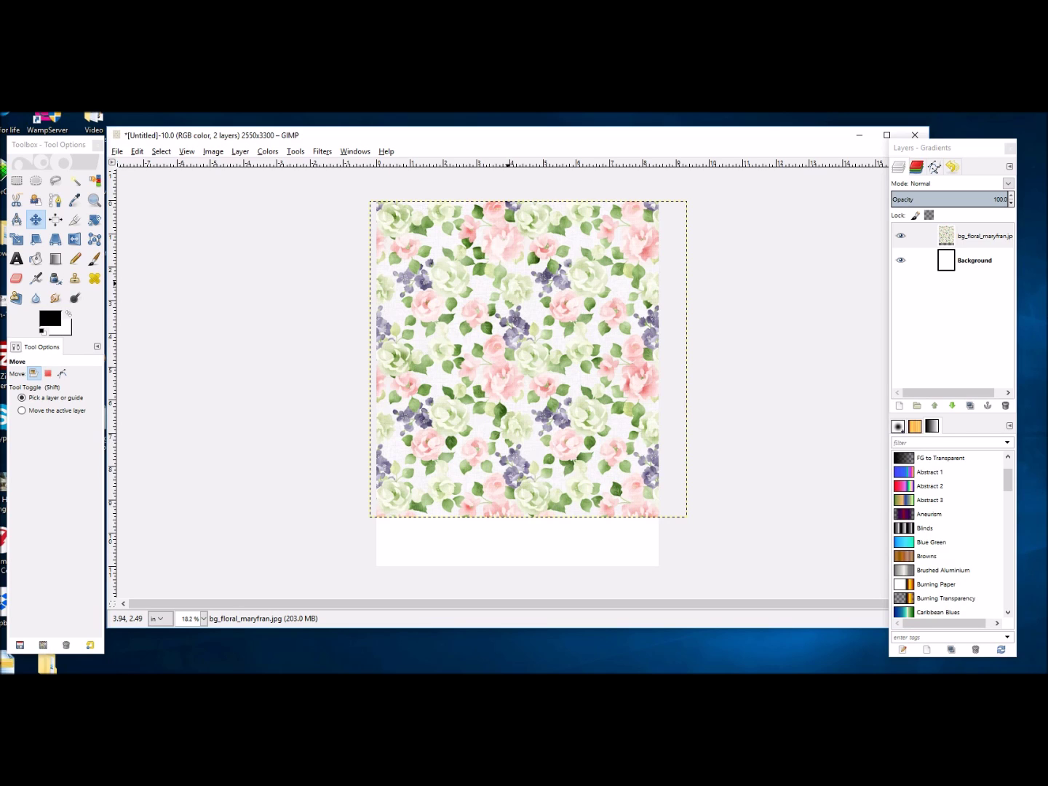
pyautogui.hotkey('alt', 'f')
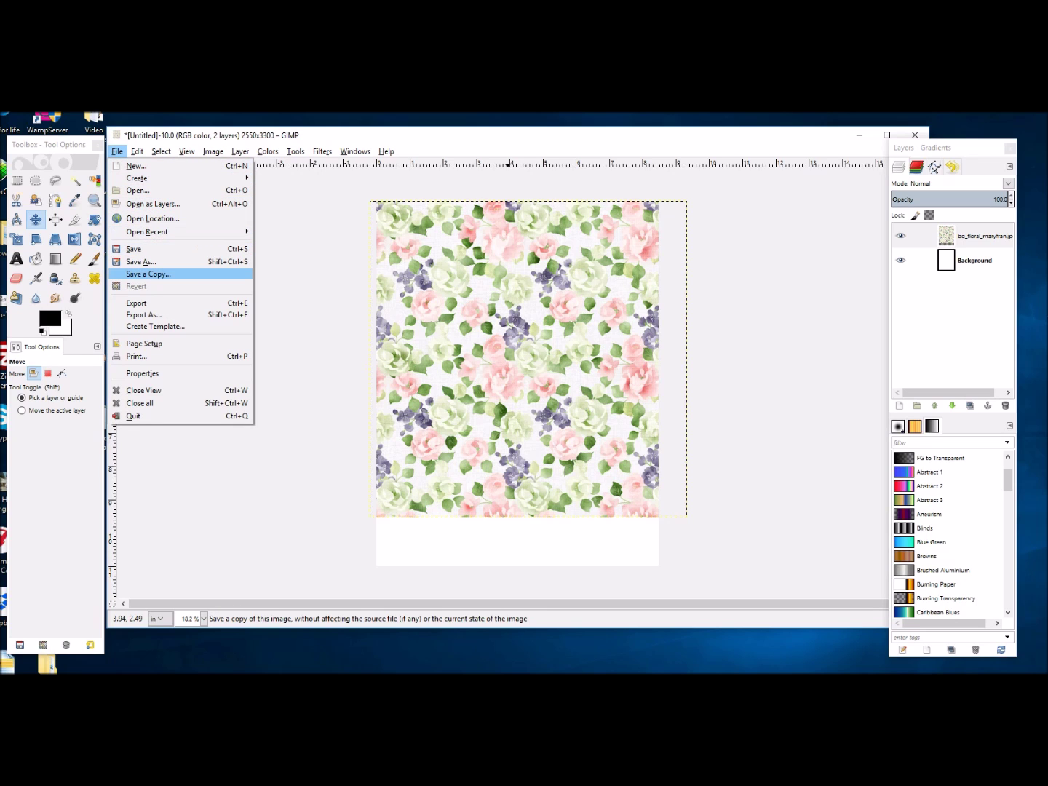
pyautogui.press('Up')
pyautogui.press('Up')
pyautogui.press('Down')
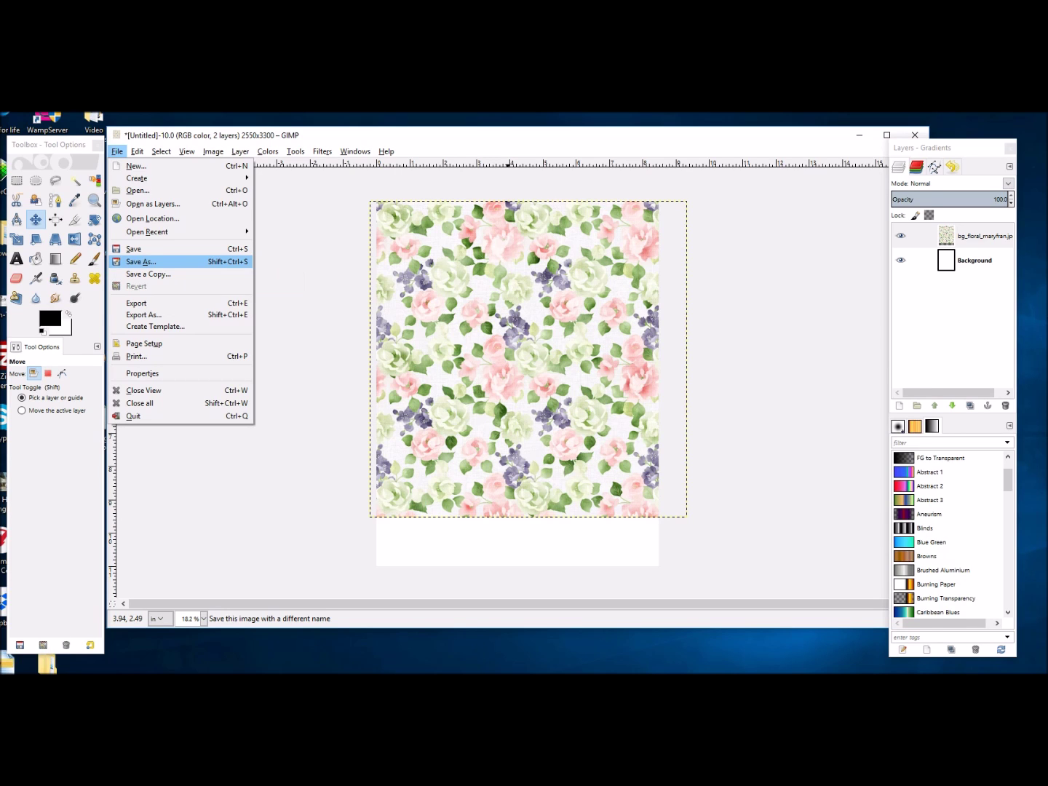
pyautogui.press('Return')
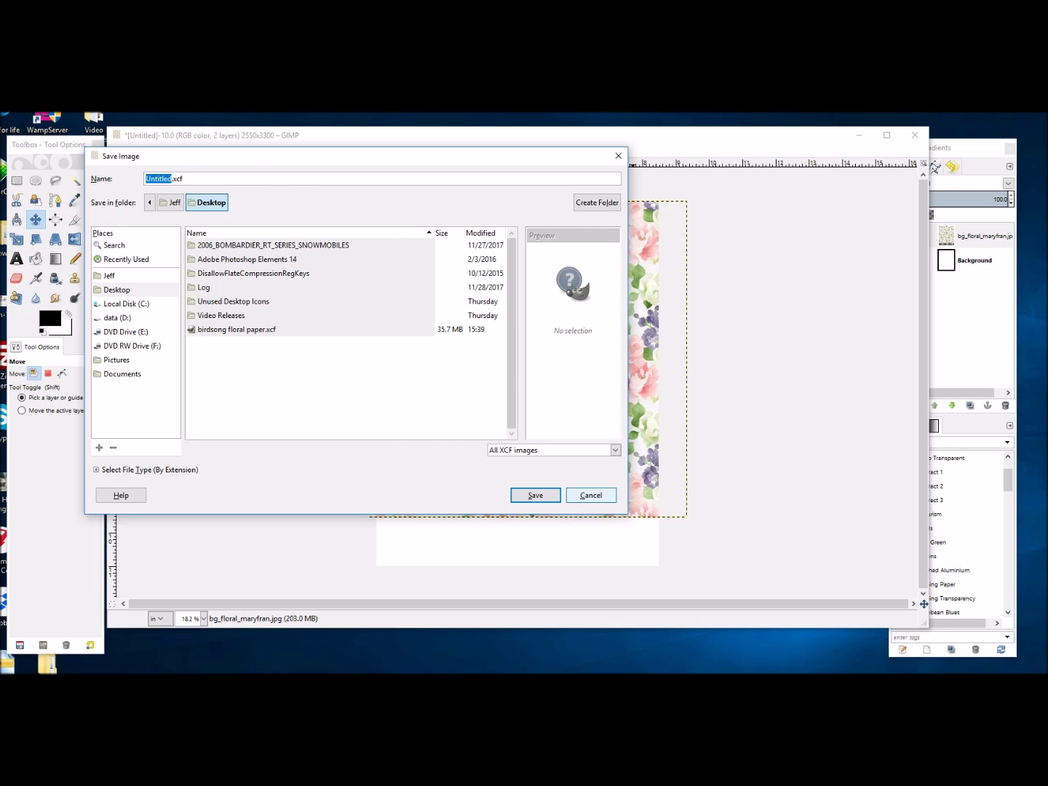
pyautogui.click(591, 495)
# Step: Close the File Explorer window showing the birdsong papers and return to the floral page
pyautogui.hotkey('alt', 'Tab')
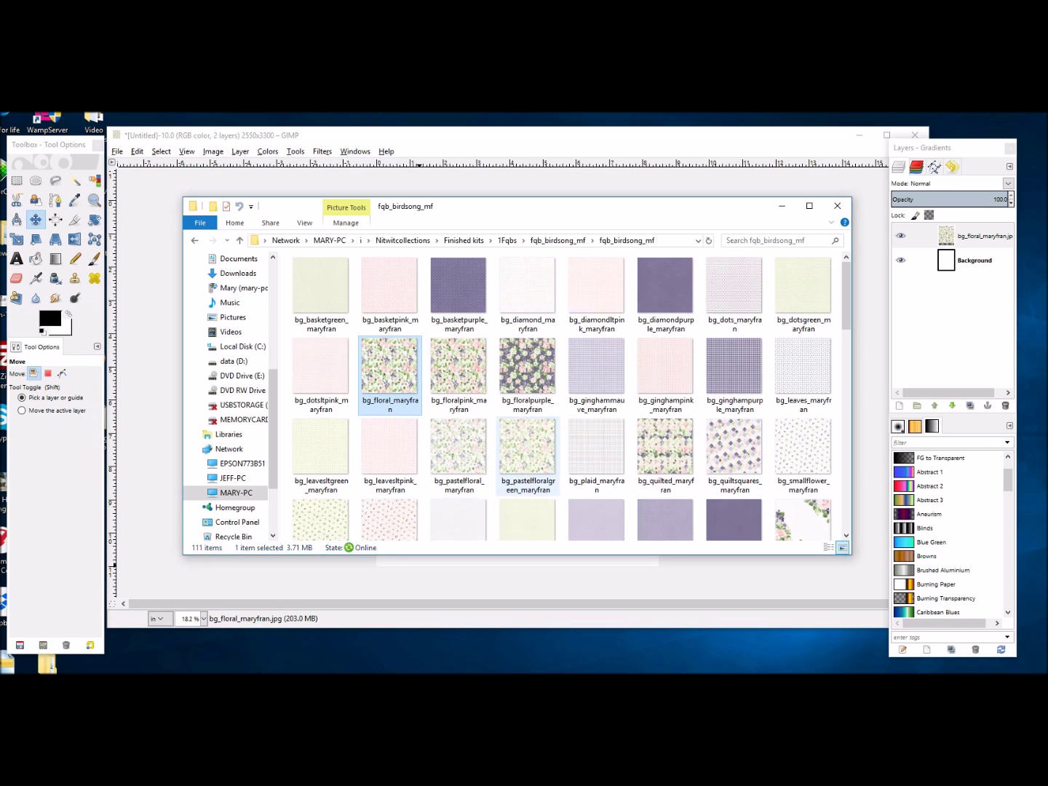
pyautogui.click(837, 206)
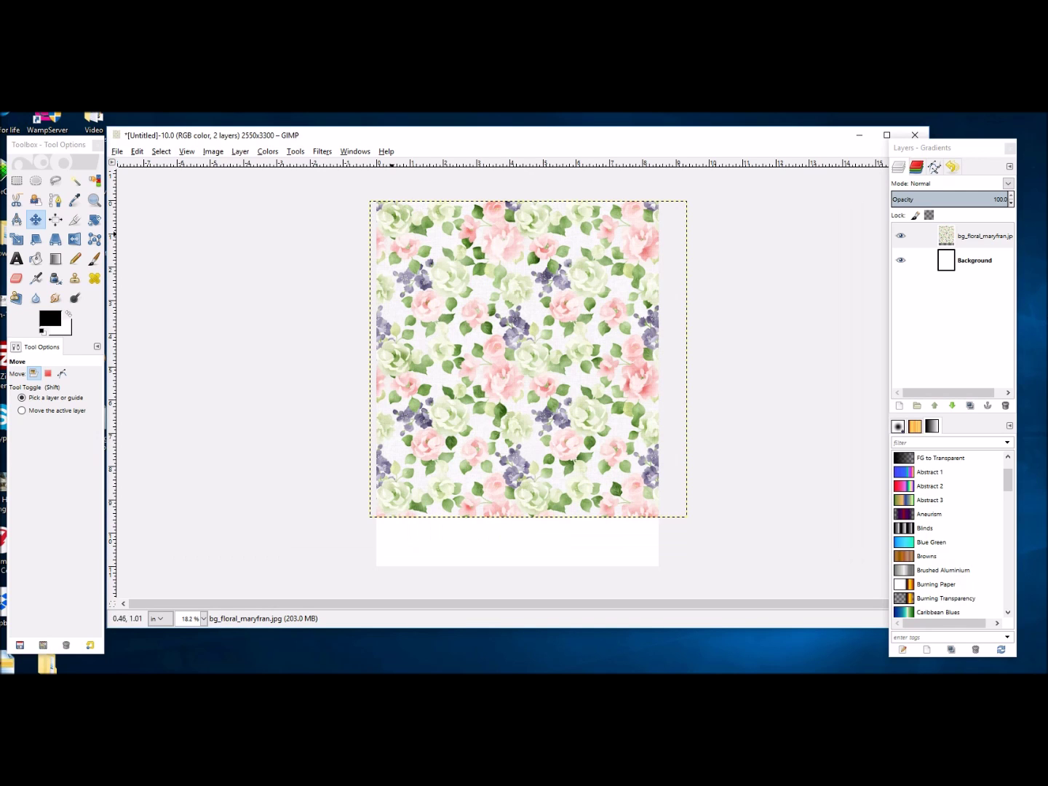
pyautogui.click(117, 151)
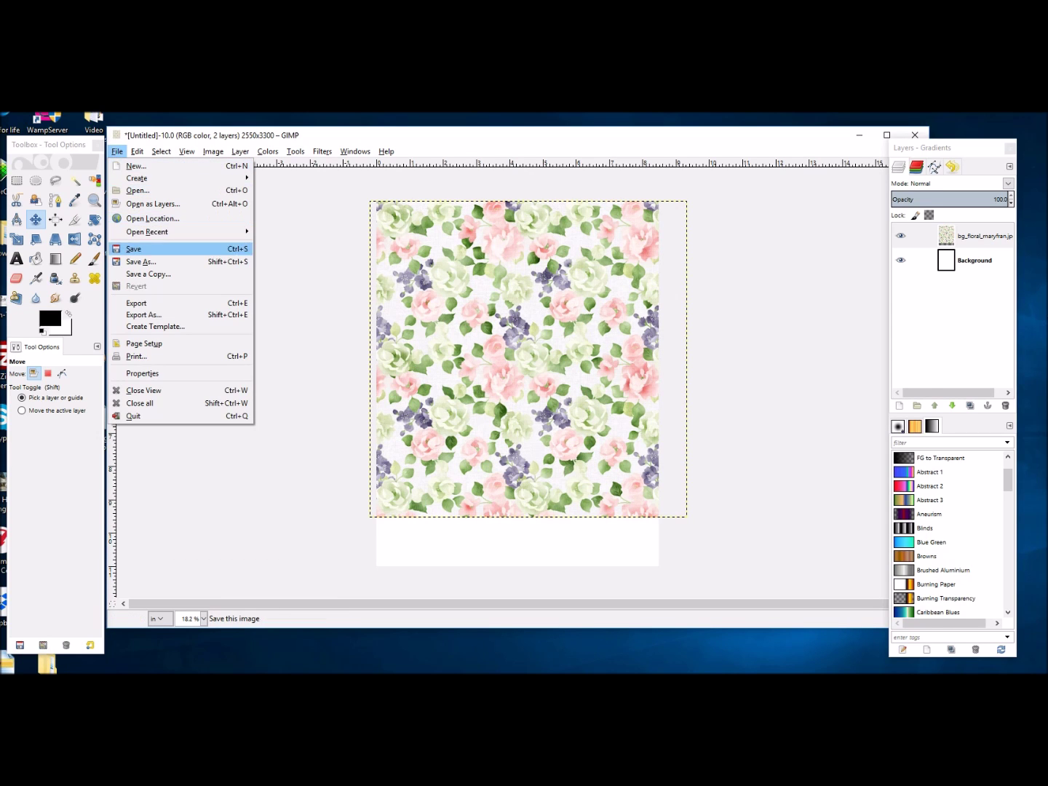
pyautogui.click(141, 261)
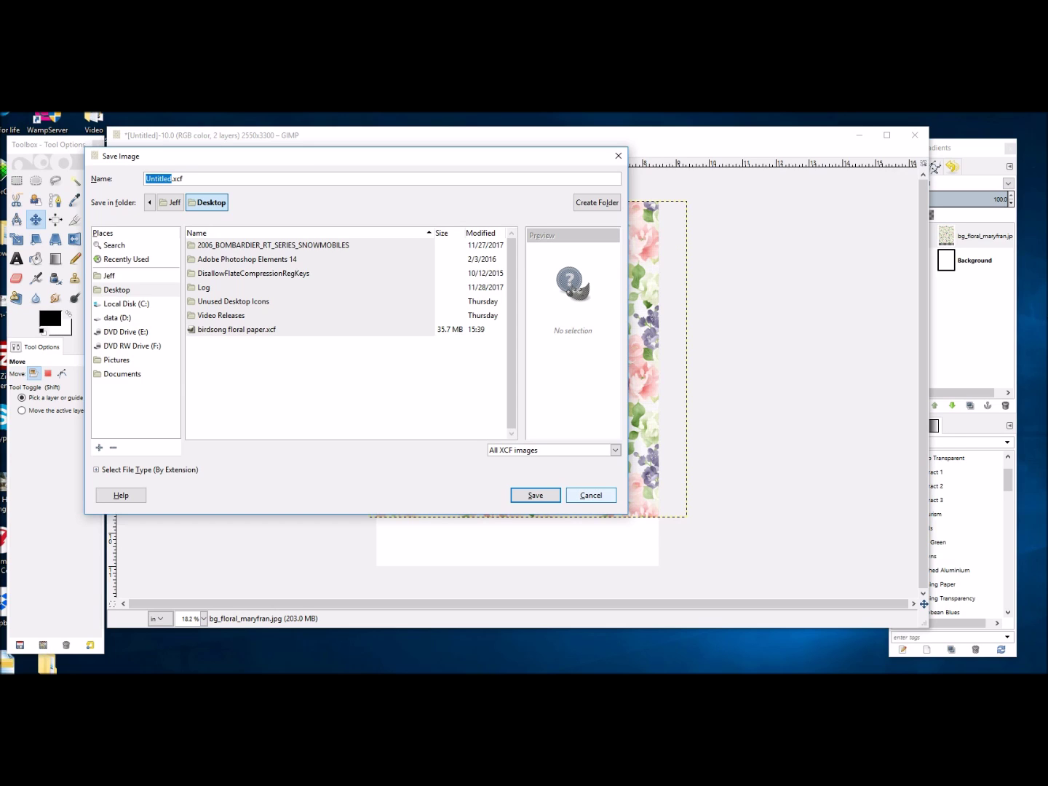
pyautogui.click(591, 495)
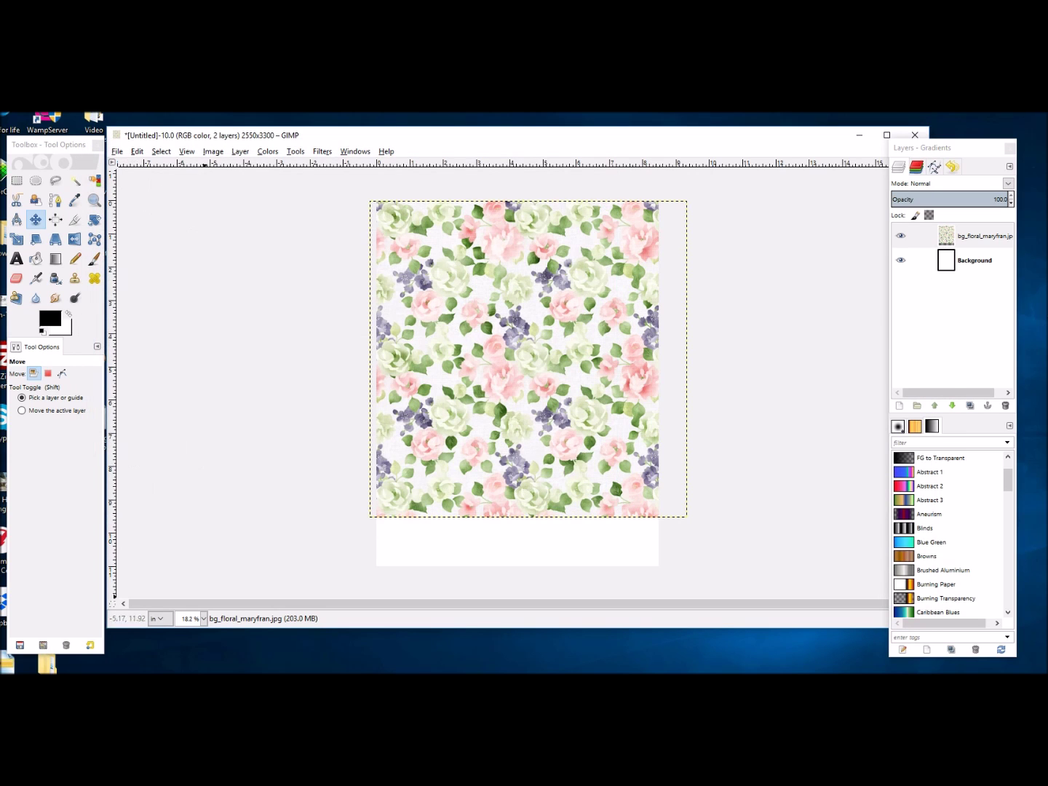
# Step: In File Explorer, browse the networked computer's i share through Nitwitcollections, Finished kits and 1Fqbs to the fqb_birdsong_mf folder
pyautogui.press('super+e')
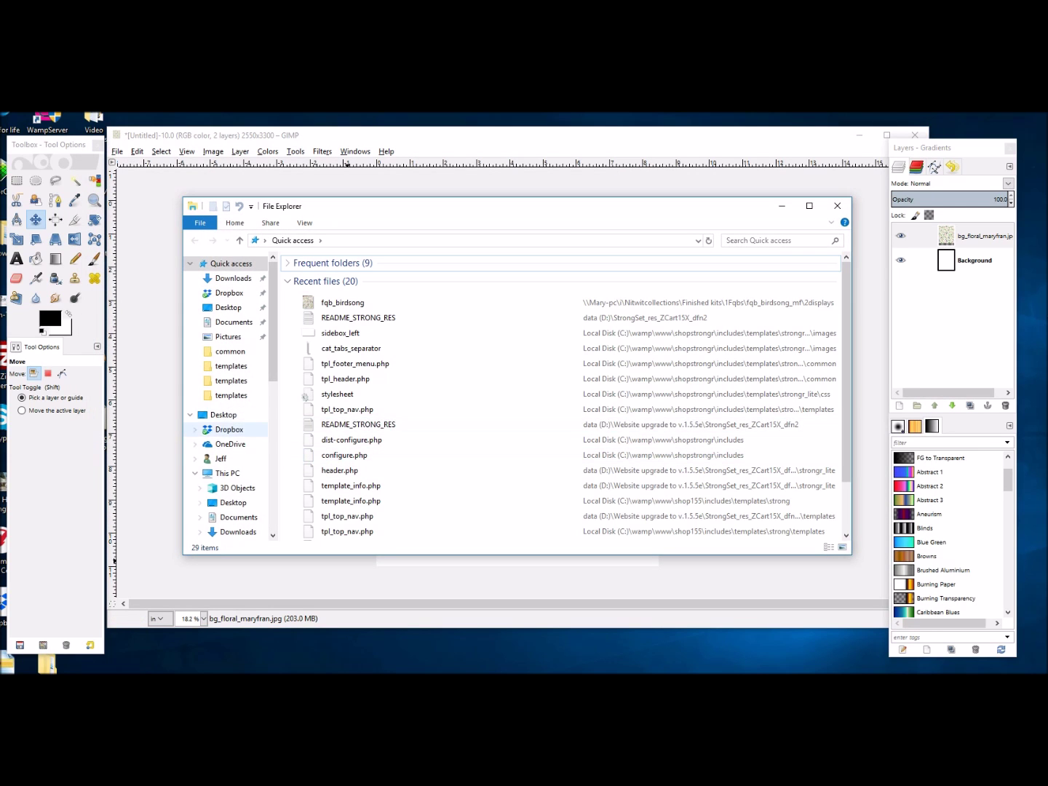
pyautogui.scroll(-2, 226, 436)
pyautogui.scroll(-2, 225, 436)
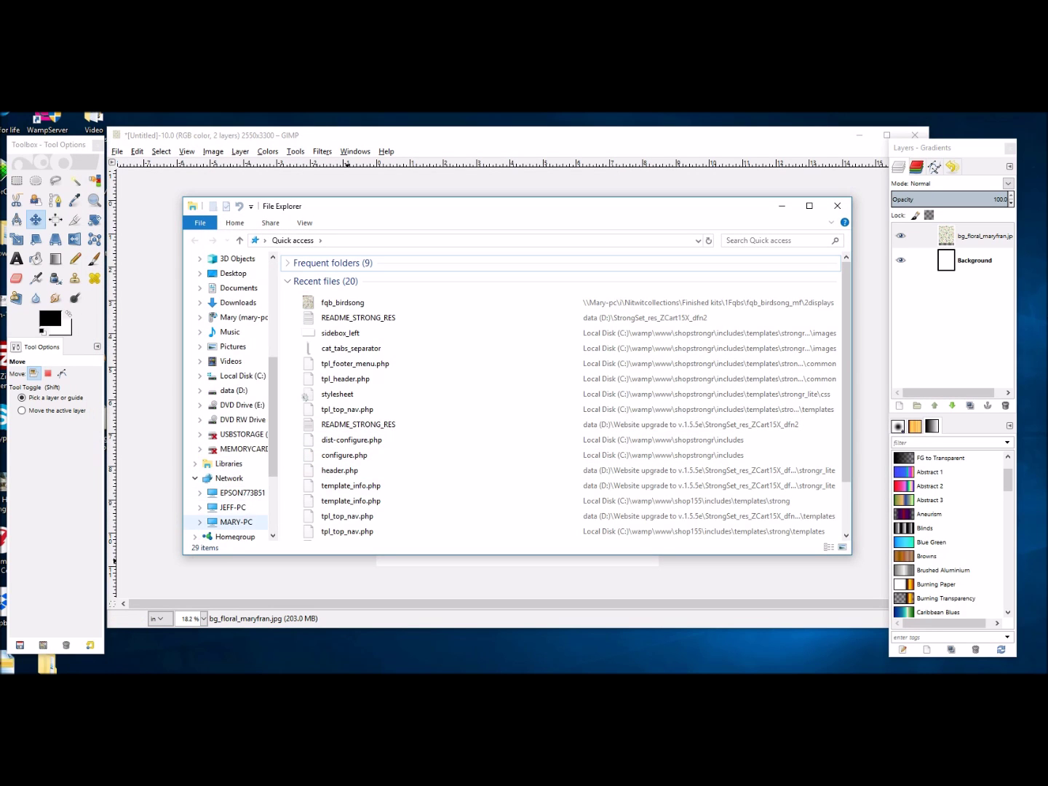
pyautogui.click(236, 522)
pyautogui.doubleClick(500, 342)
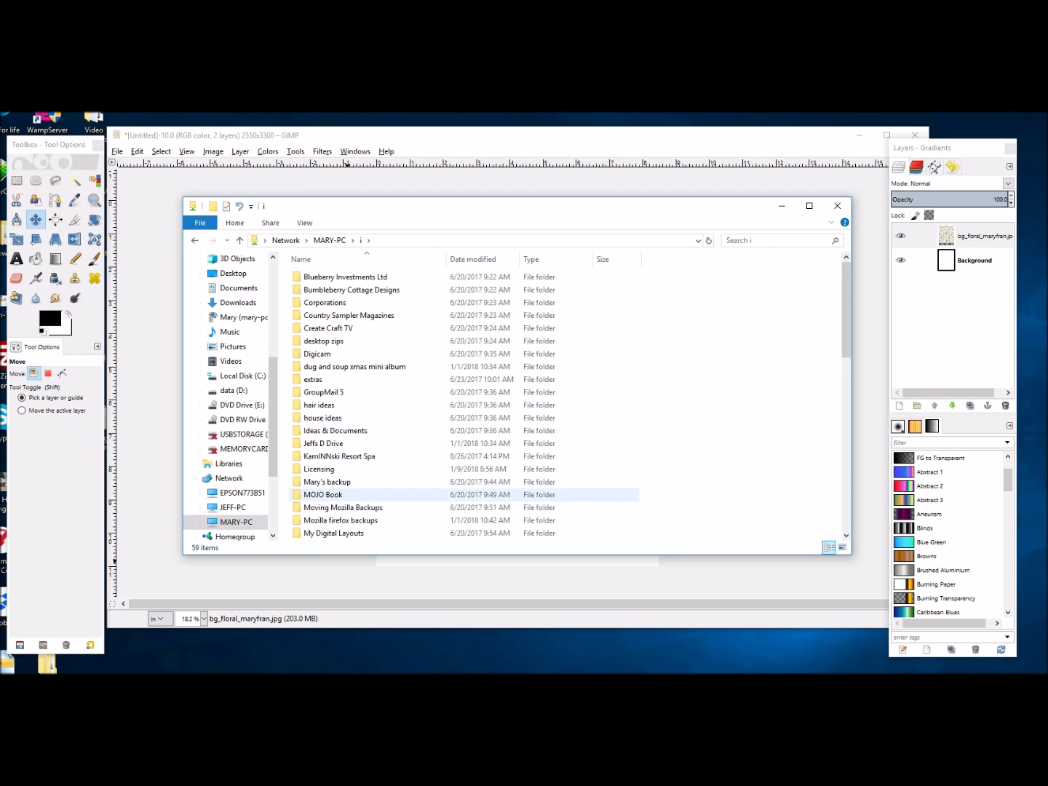
pyautogui.scroll(-2, 364, 484)
pyautogui.click(332, 495)
pyautogui.doubleClick(331, 495)
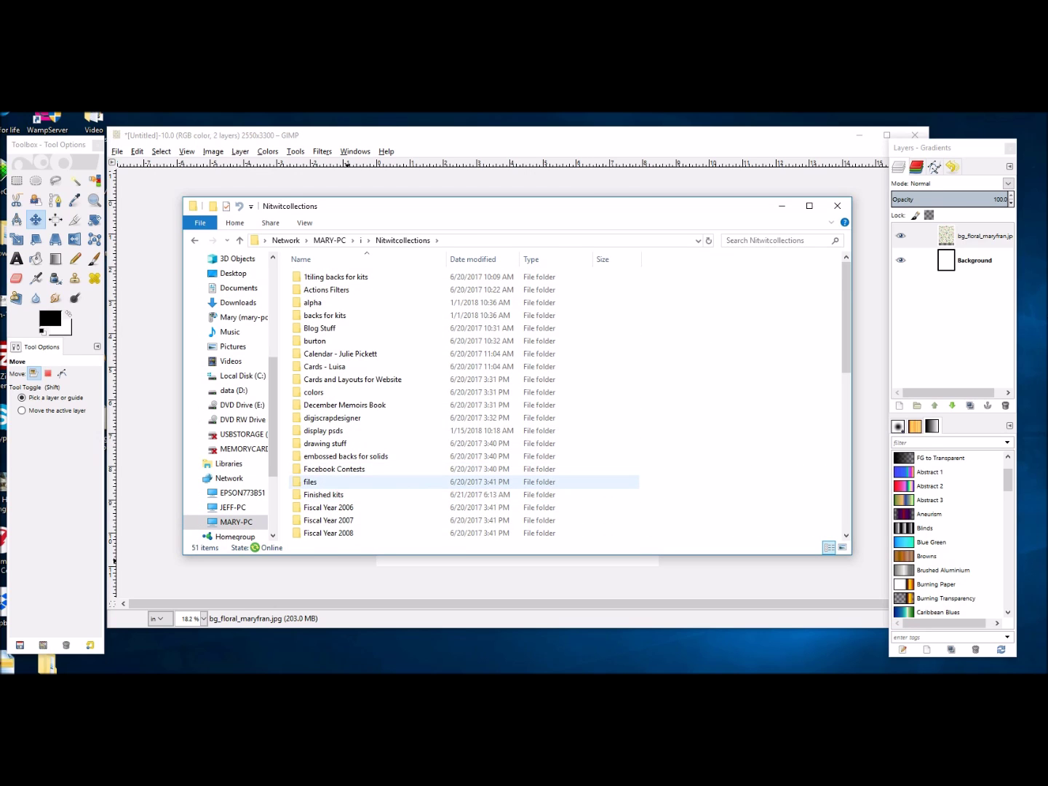
pyautogui.doubleClick(327, 495)
pyautogui.doubleClick(313, 277)
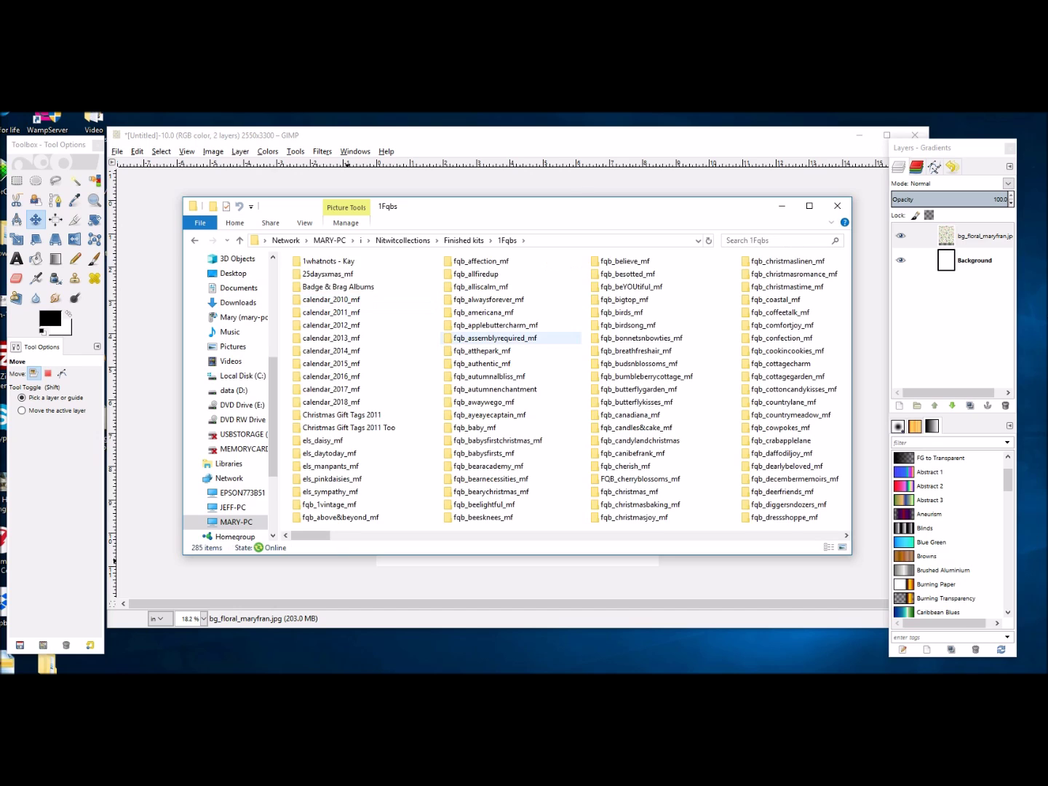
pyautogui.doubleClick(627, 324)
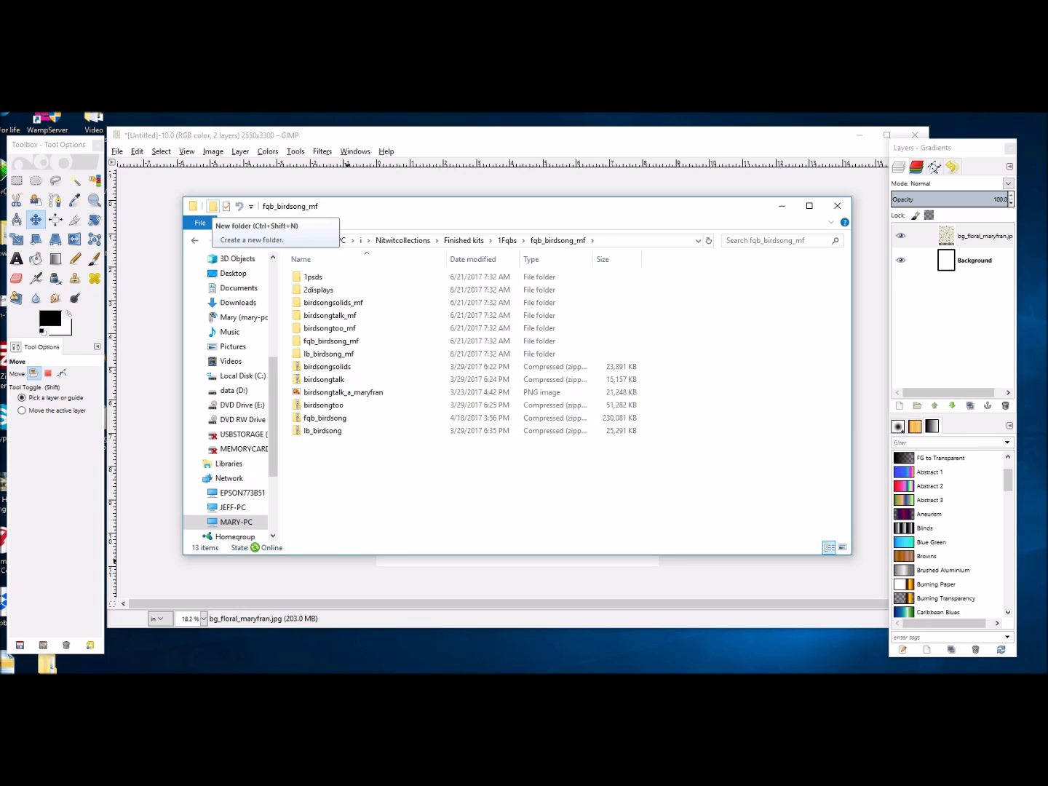
# Step: Create a folder named Print Items inside the birdsong kit folder and return to the floral page in GIMP
pyautogui.click(213, 207)
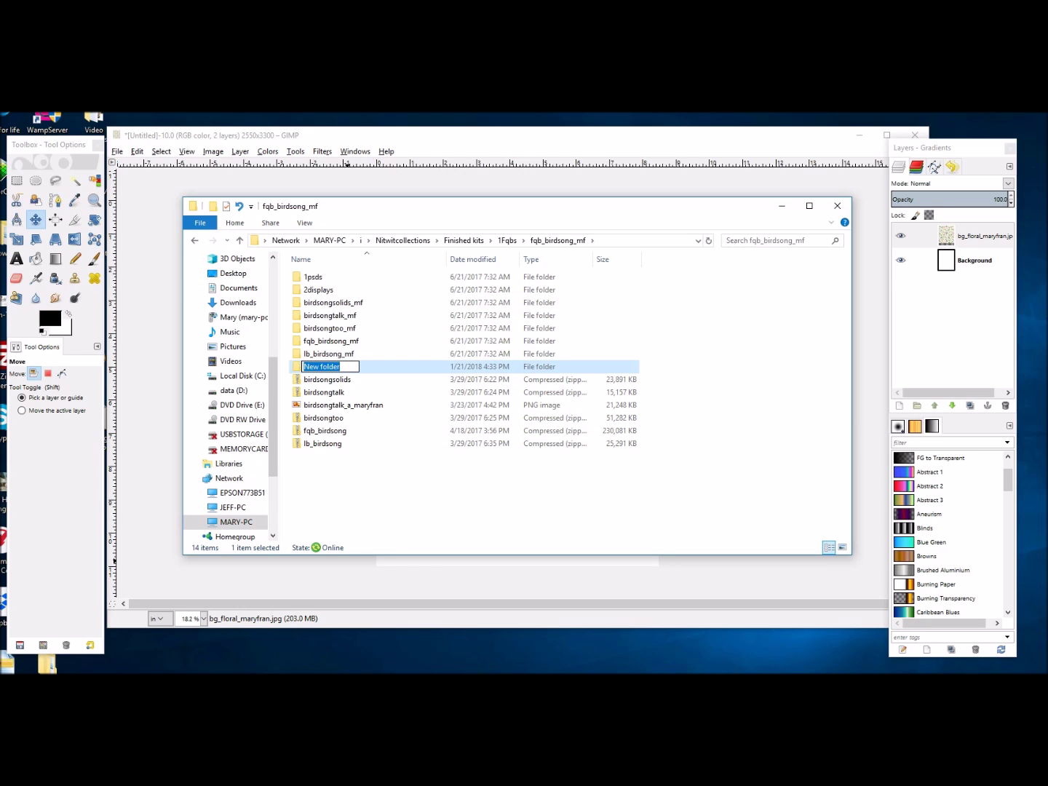
pyautogui.write('Print Items')
pyautogui.press('Return')
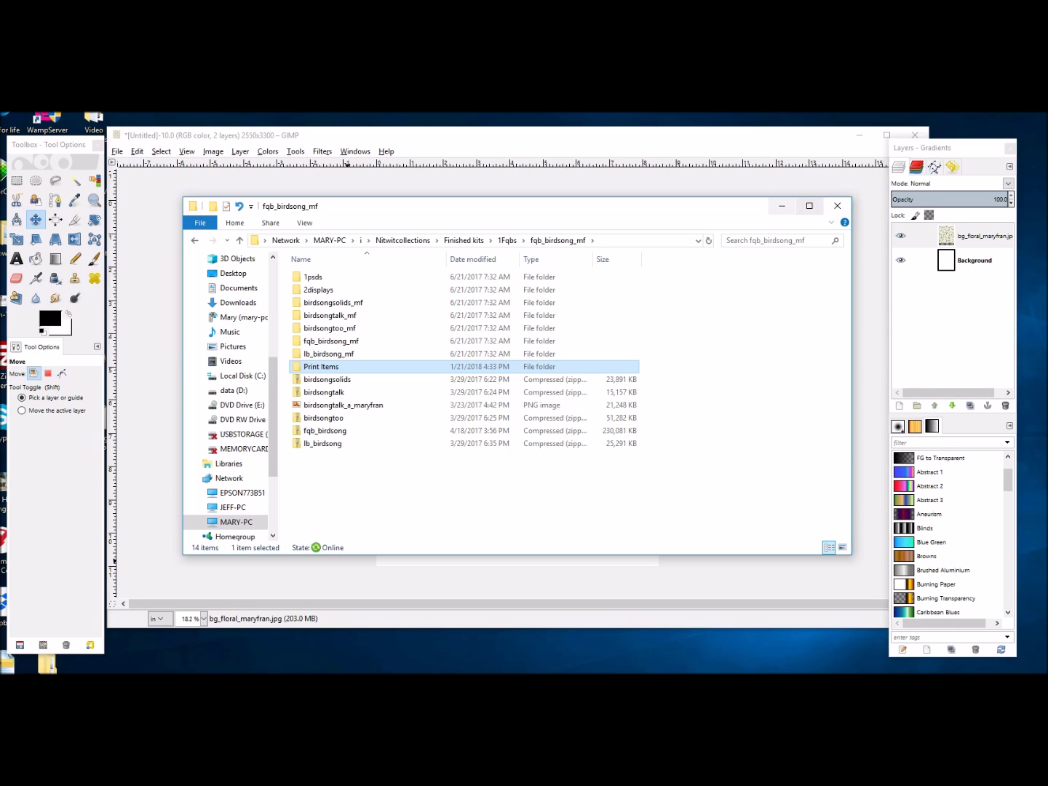
pyautogui.click(782, 206)
pyautogui.click(116, 151)
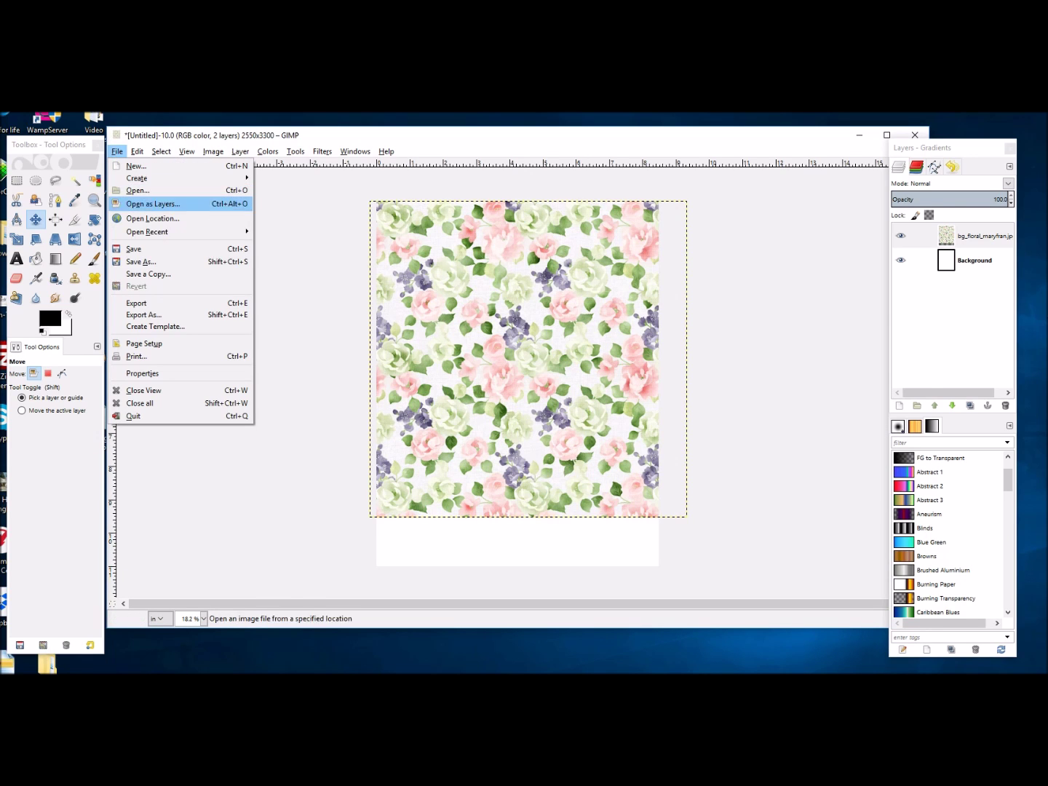
pyautogui.click(140, 261)
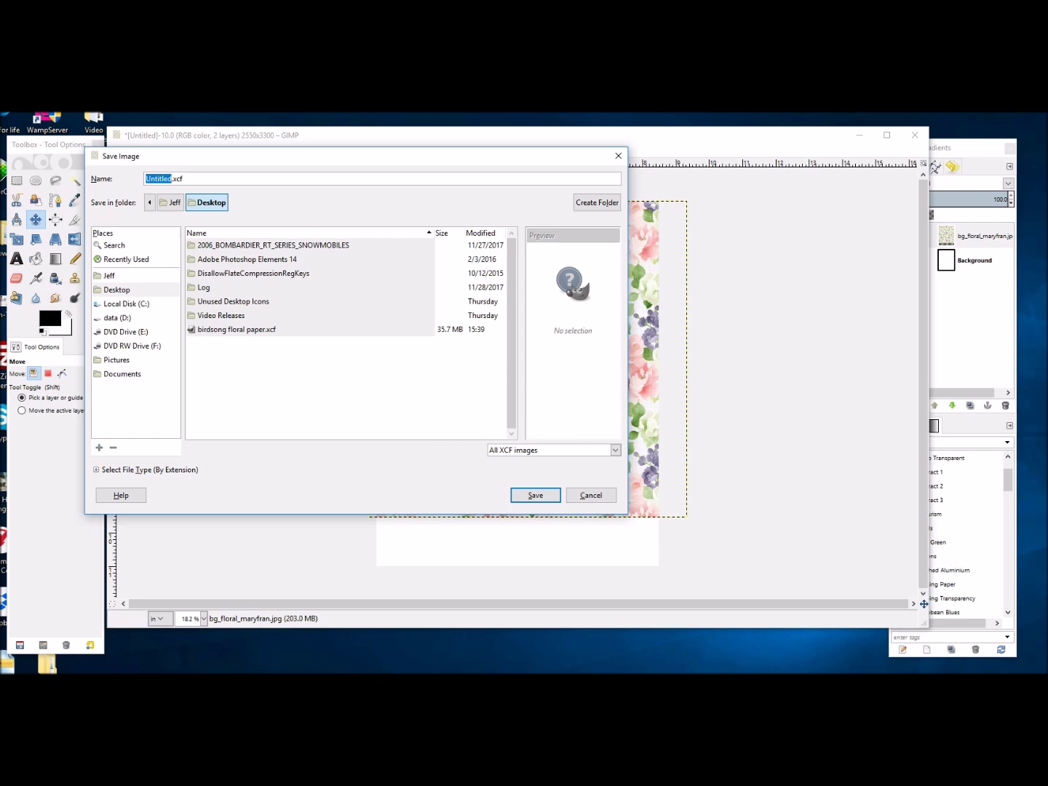
pyautogui.click(126, 303)
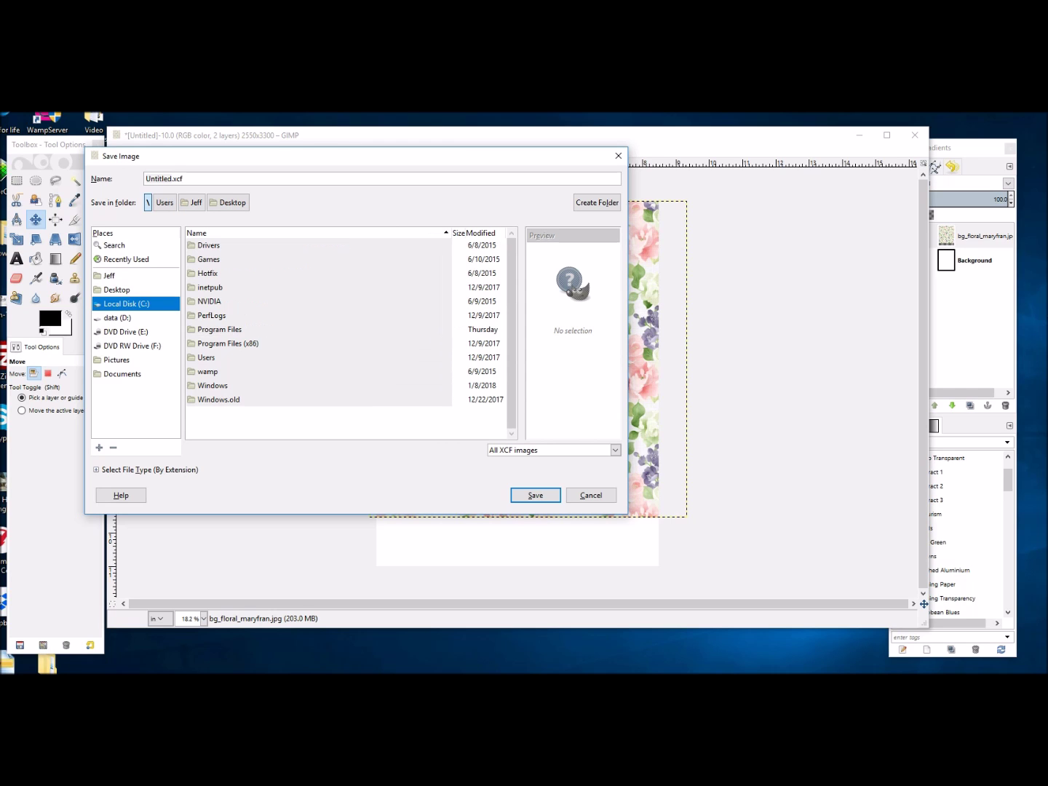
pyautogui.click(219, 329)
pyautogui.click(125, 332)
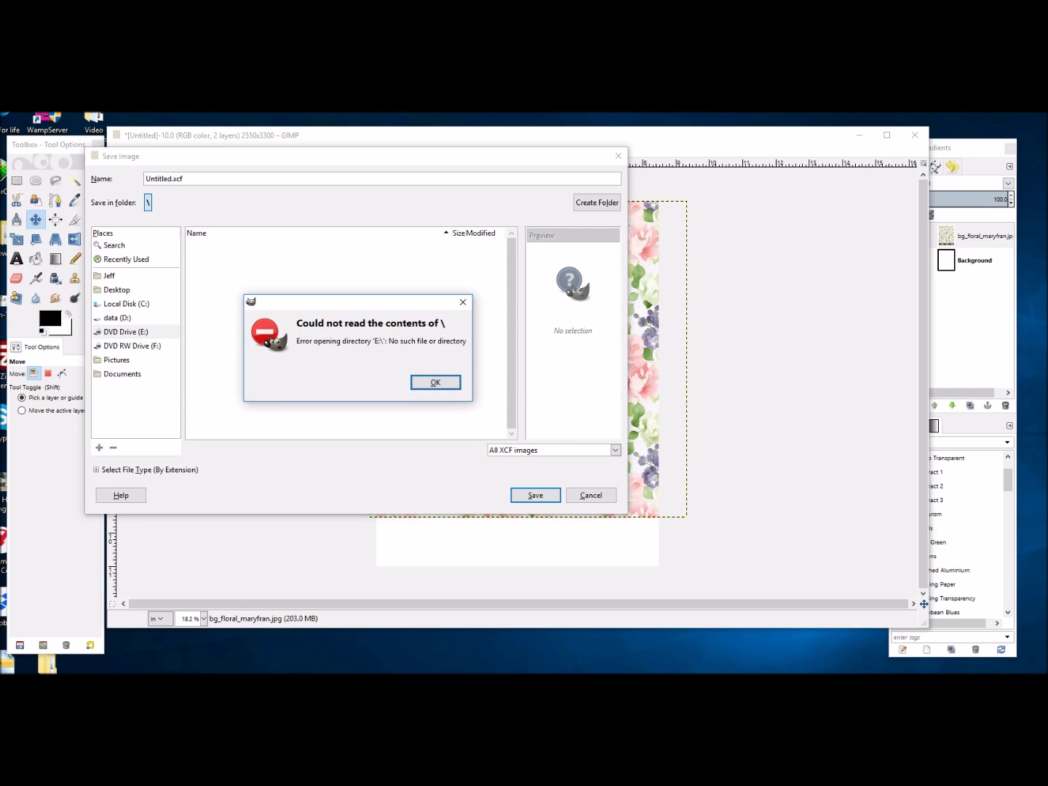
pyautogui.press('Return')
pyautogui.click(126, 304)
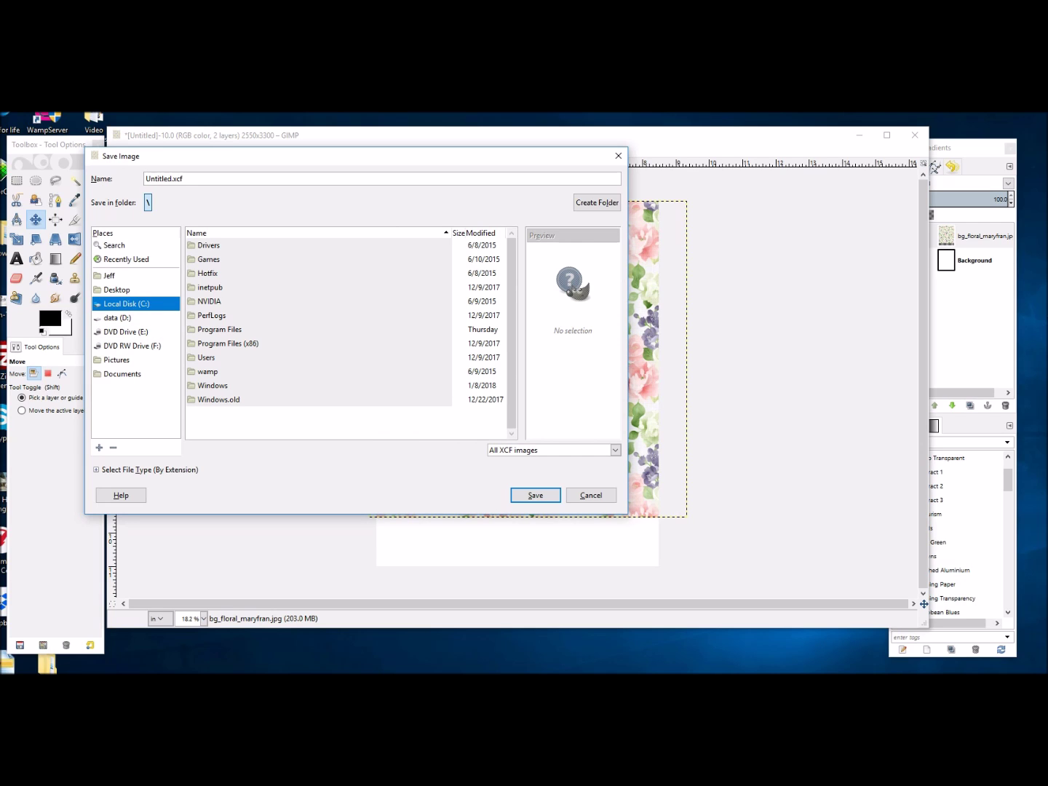
pyautogui.press('Tab')
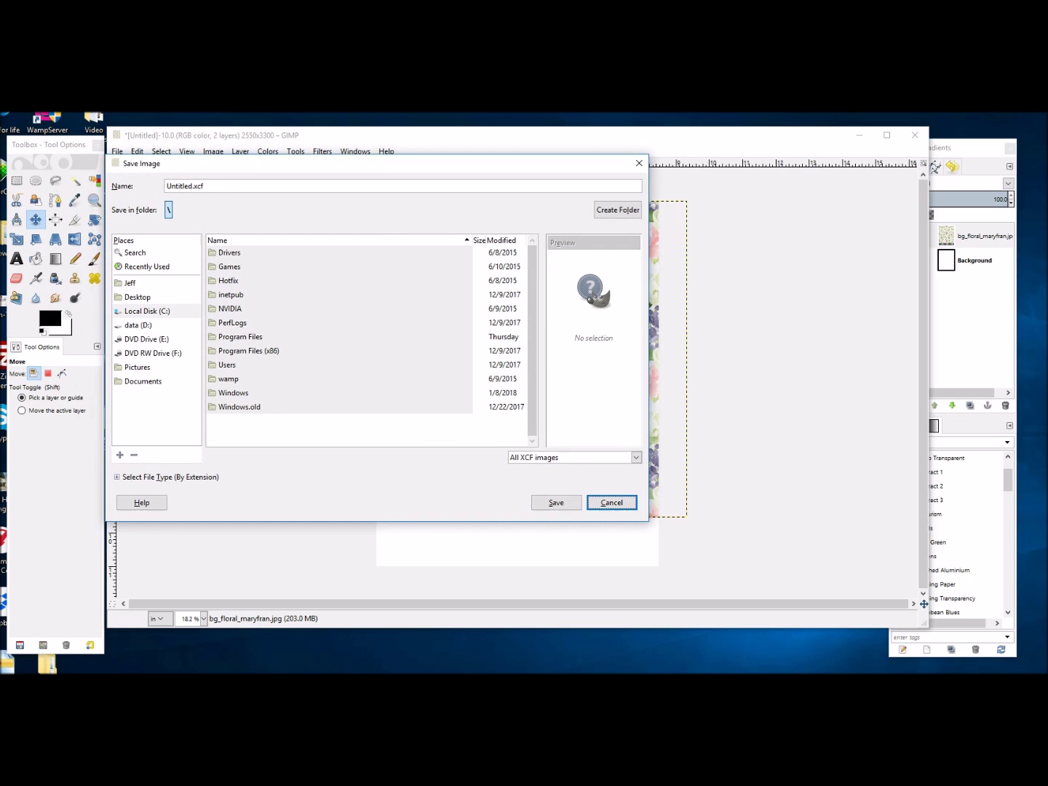
pyautogui.press('Return')
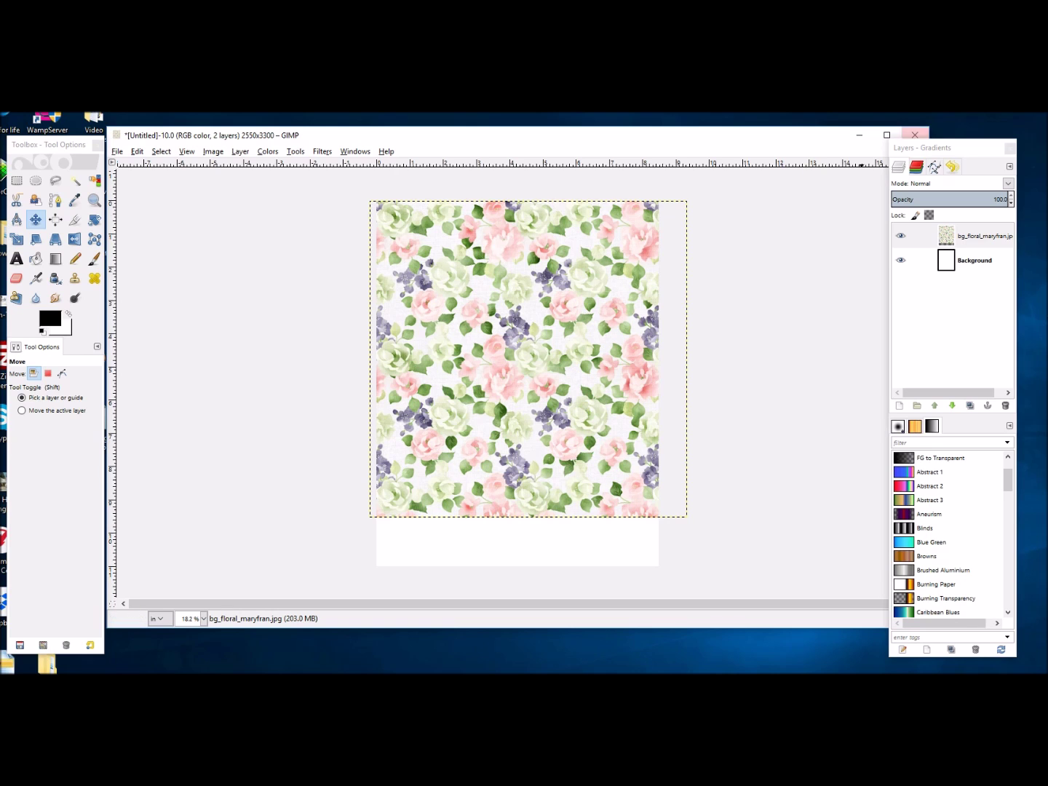
# Step: Close the floral page without saving and create a new blank 8.5 × 11 inch image at 300 ppi
pyautogui.click(915, 134)
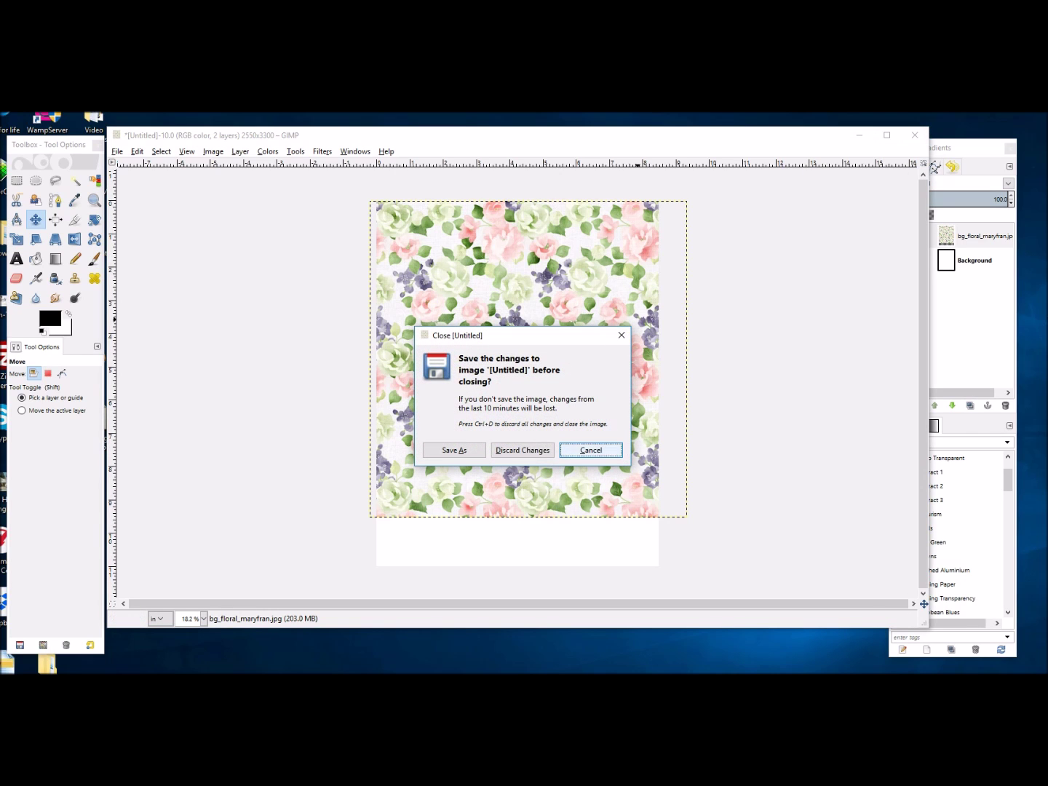
pyautogui.press('Return')
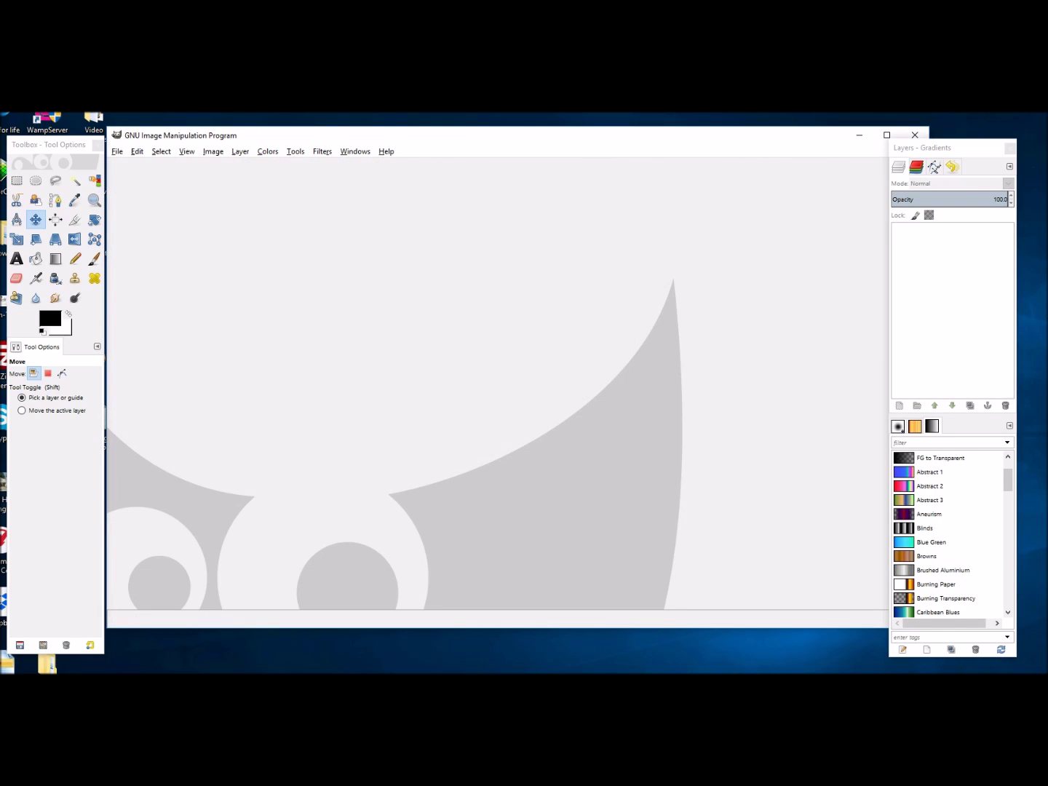
pyautogui.hotkey('alt', 'f')
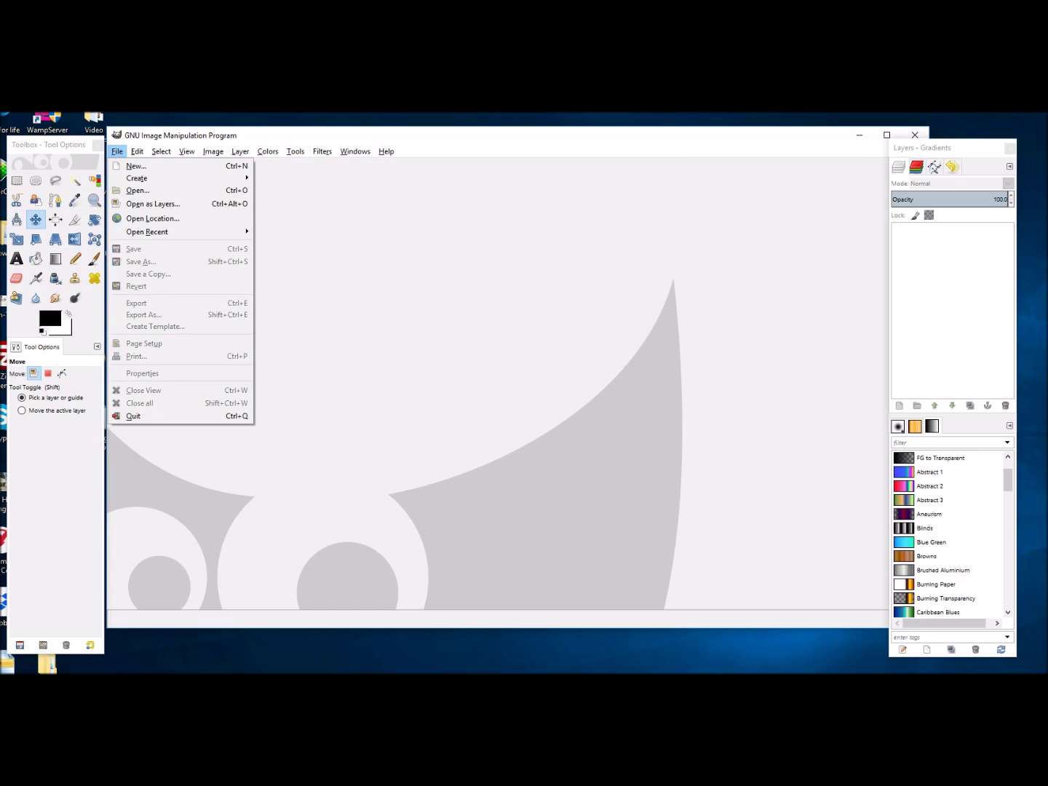
pyautogui.press('Down')
pyautogui.press('Return')
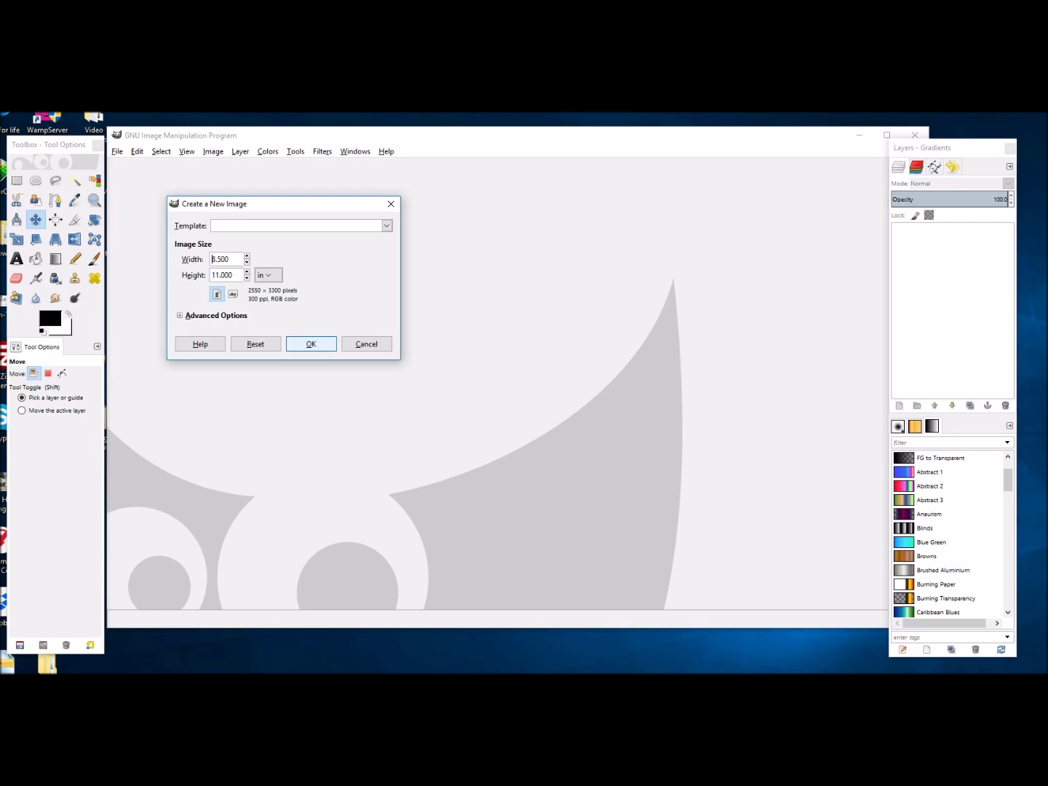
pyautogui.press('Return')
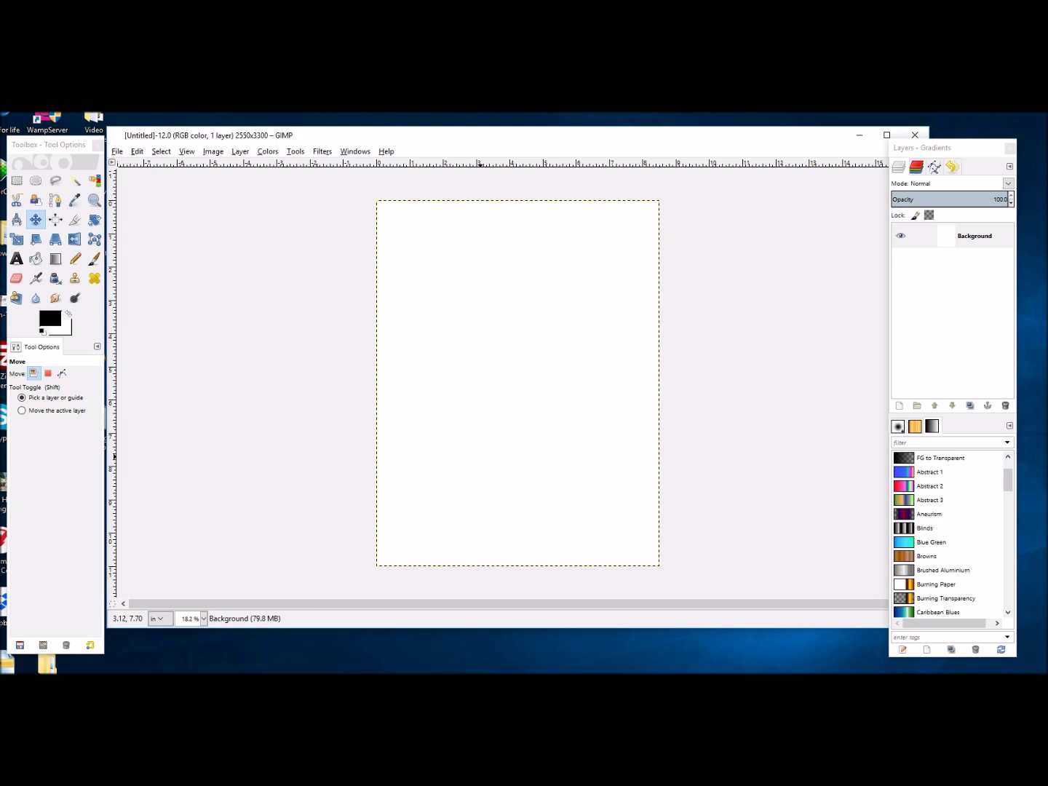
# Step: Add the flowercluster_6 bird image from the kit's inner fqb_birdsong_mf folder to the blank page as a new layer
pyautogui.hotkey('alt', 'Tab')
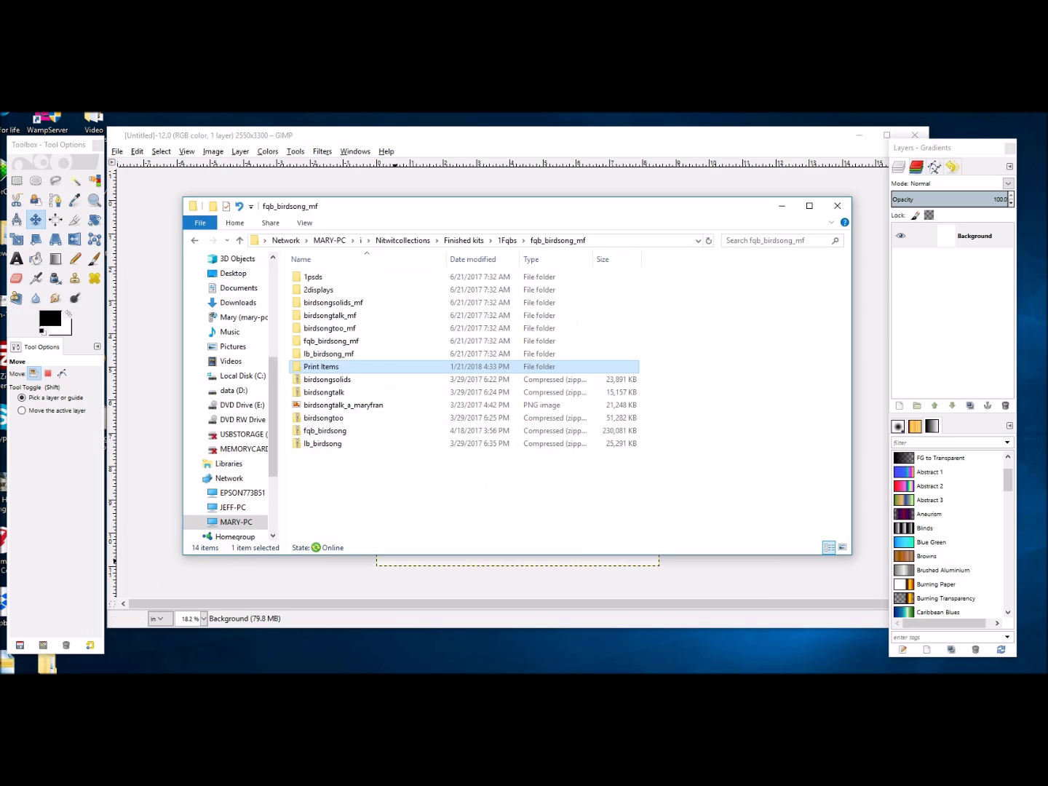
pyautogui.doubleClick(331, 341)
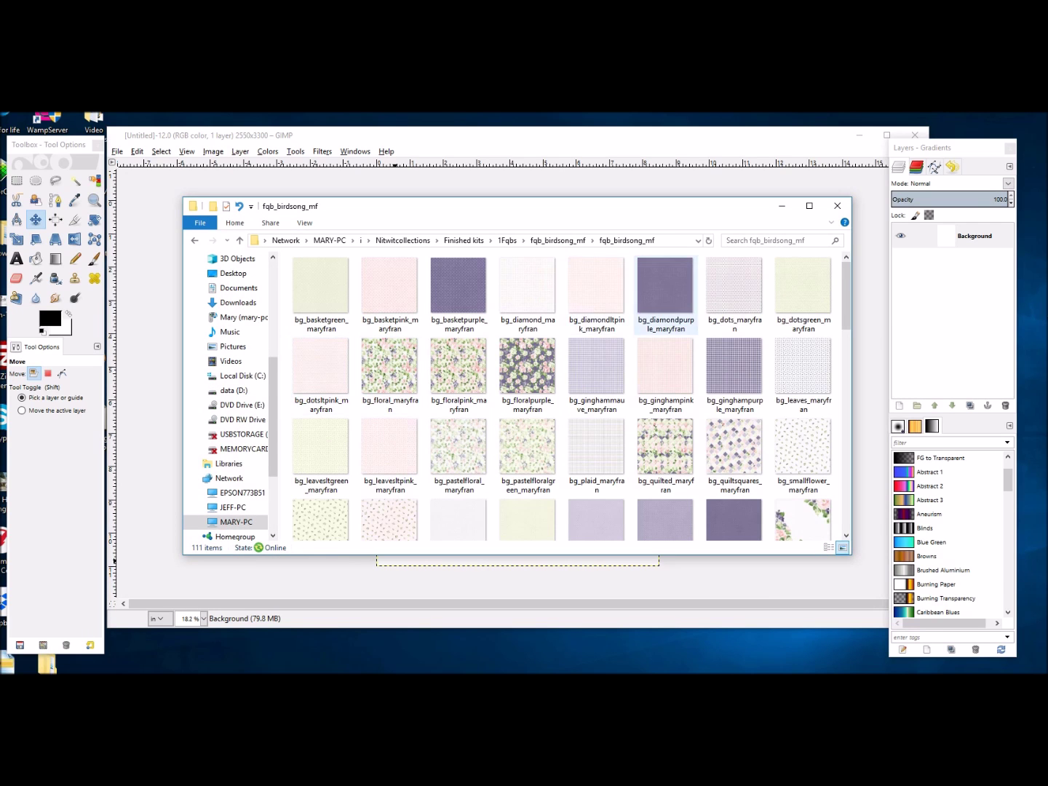
pyautogui.scroll(-5, 735, 288)
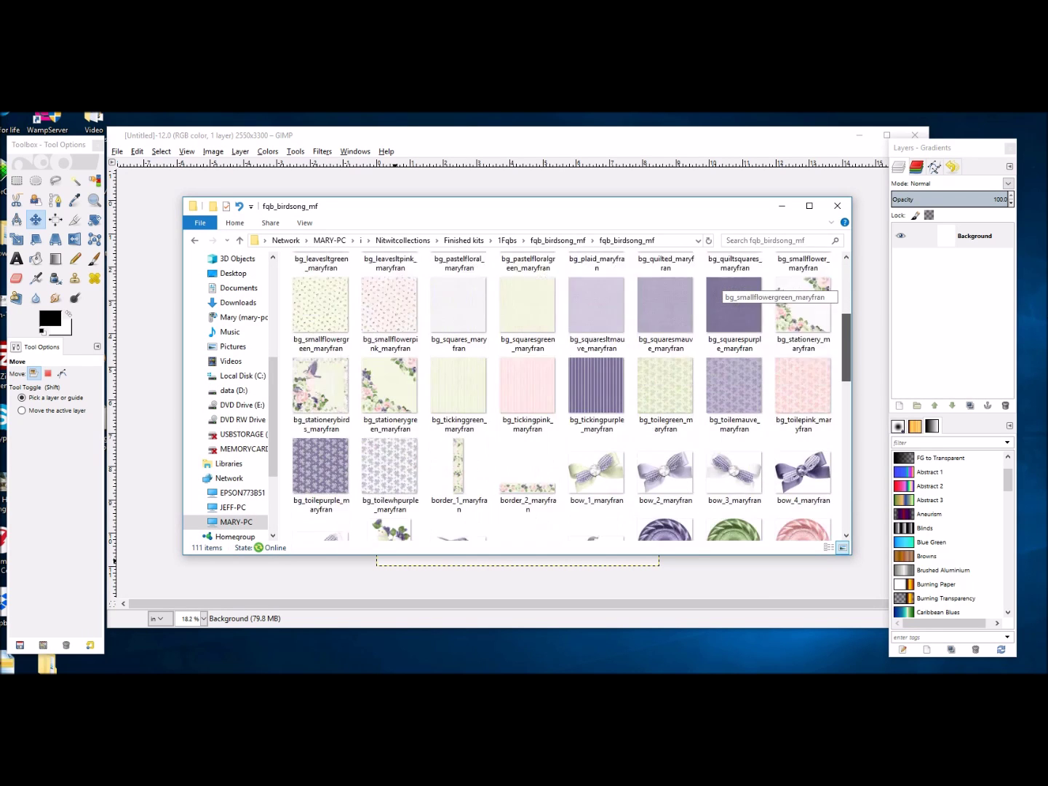
pyautogui.scroll(-3, 735, 288)
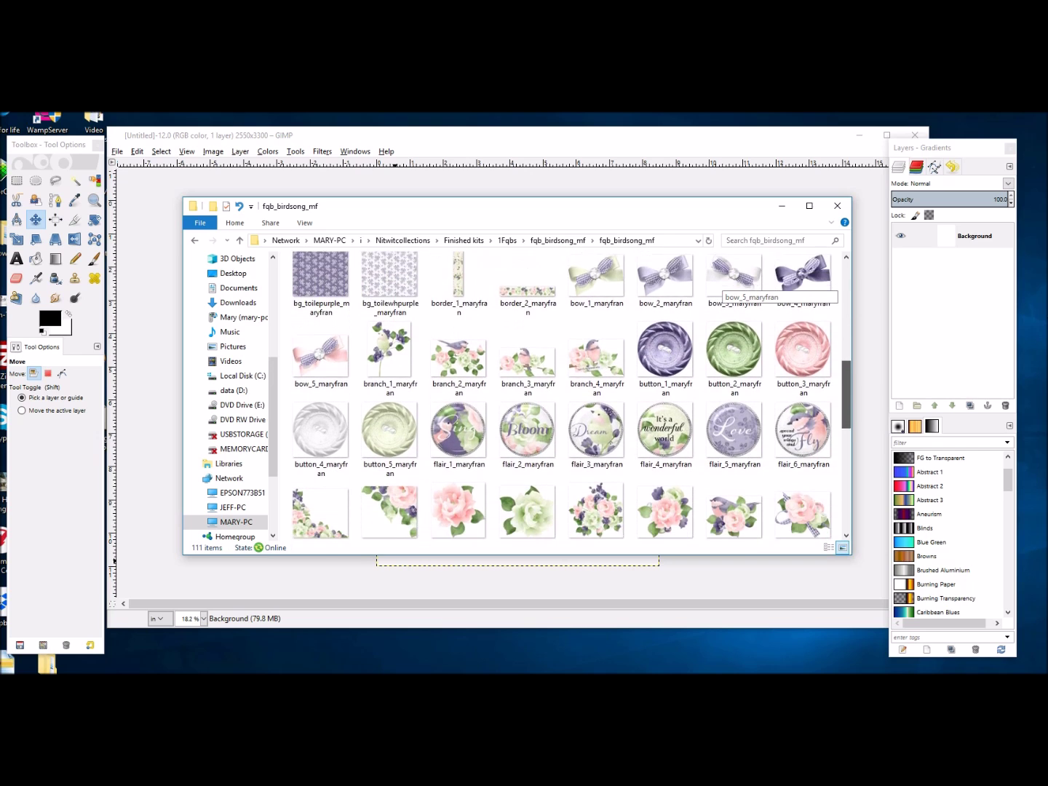
pyautogui.scroll(-1, 735, 288)
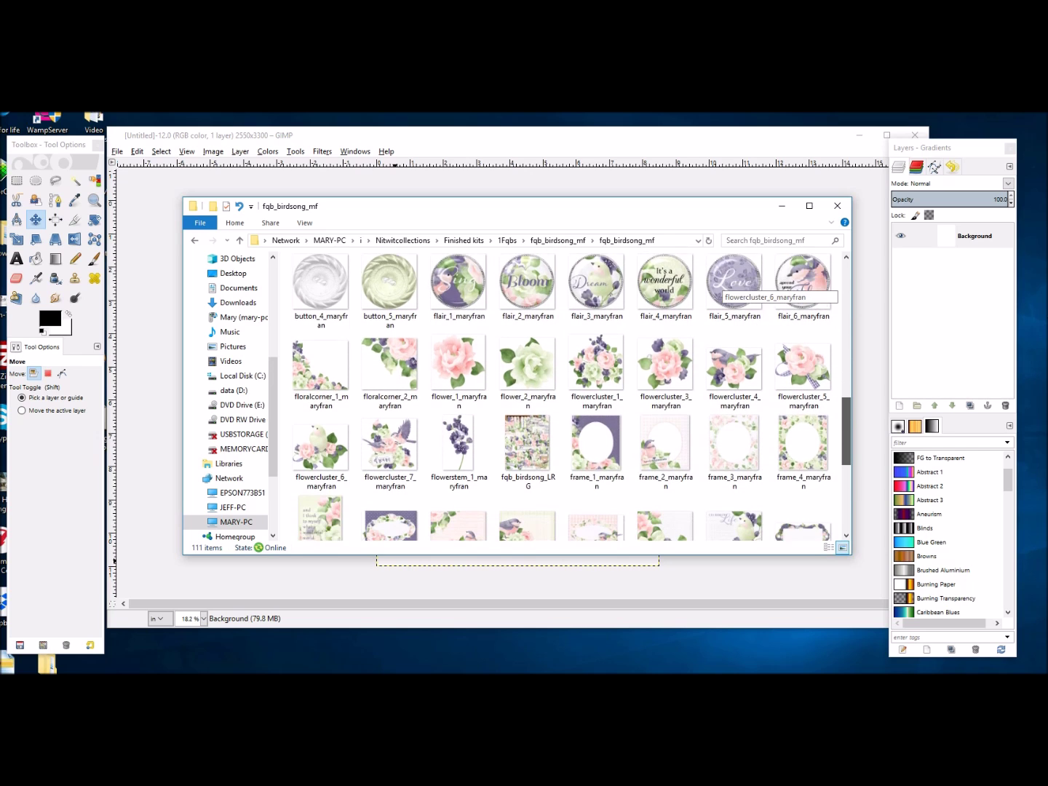
pyautogui.click(320, 422)
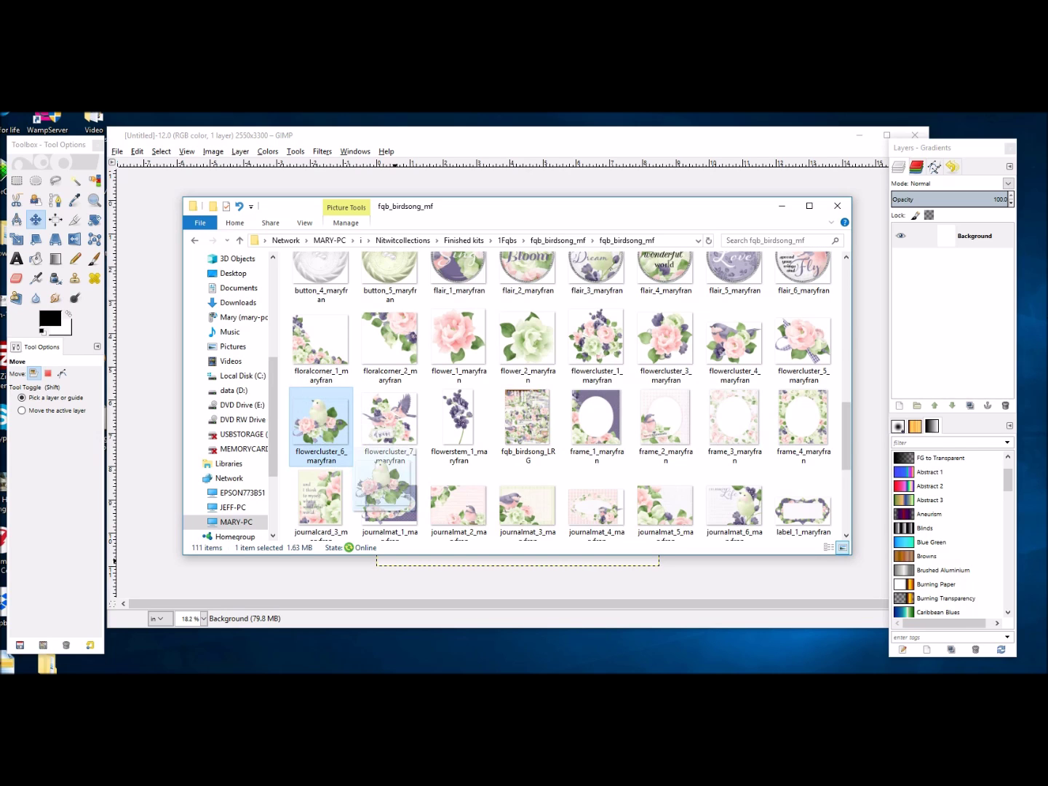
pyautogui.moveTo(321, 422); pyautogui.dragTo(382, 575)
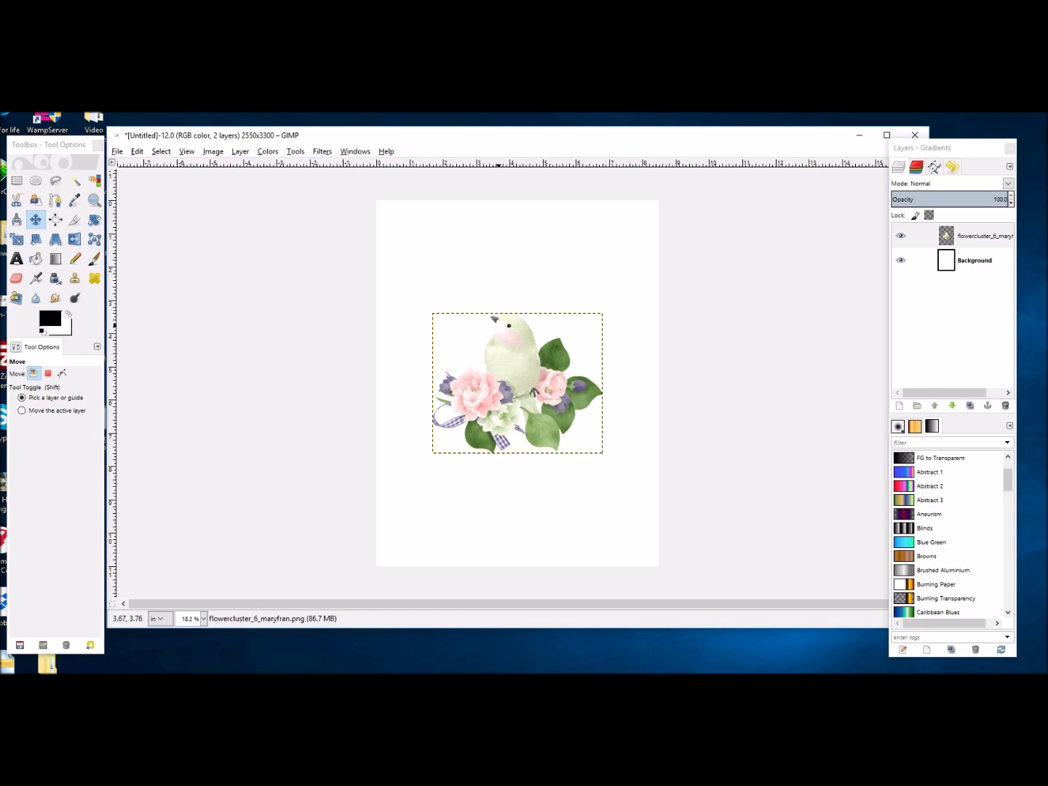
# Step: Scale the bird flower cluster proportionally to about 3.68 × 3.03 inches and place it in the page's top-left corner
pyautogui.moveTo(517, 359); pyautogui.dragTo(460, 271)
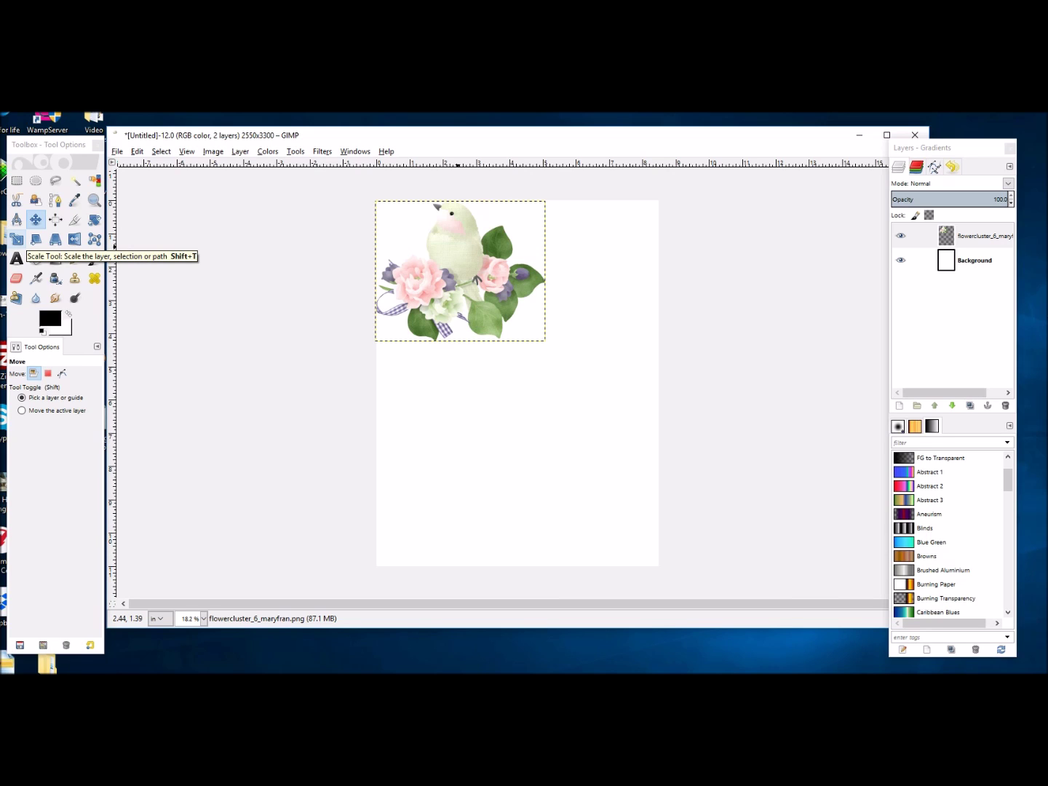
pyautogui.click(16, 239)
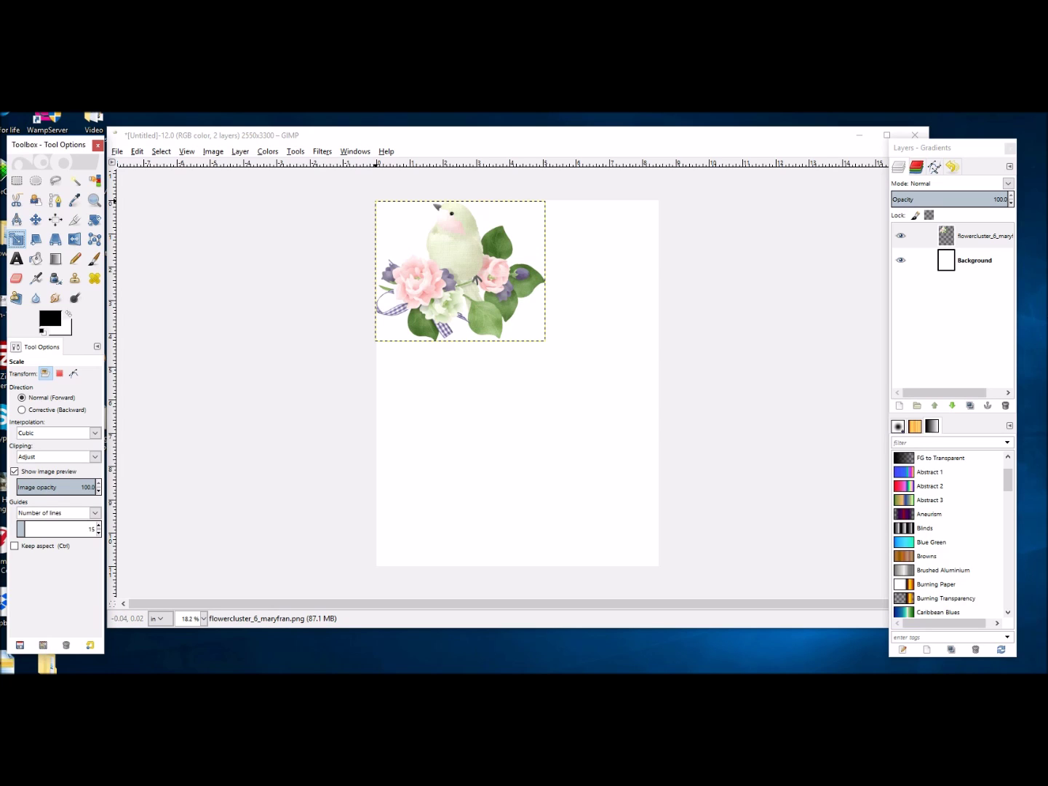
pyautogui.moveTo(375, 201); pyautogui.dragTo(412, 239)
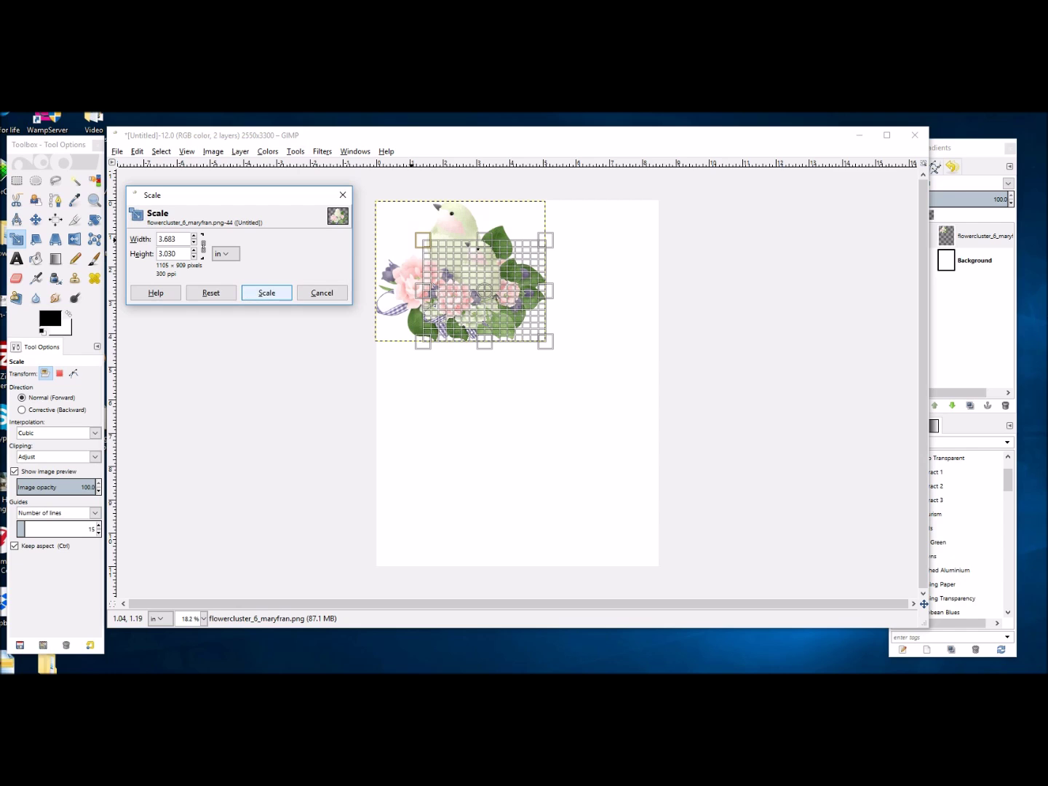
pyautogui.click(266, 293)
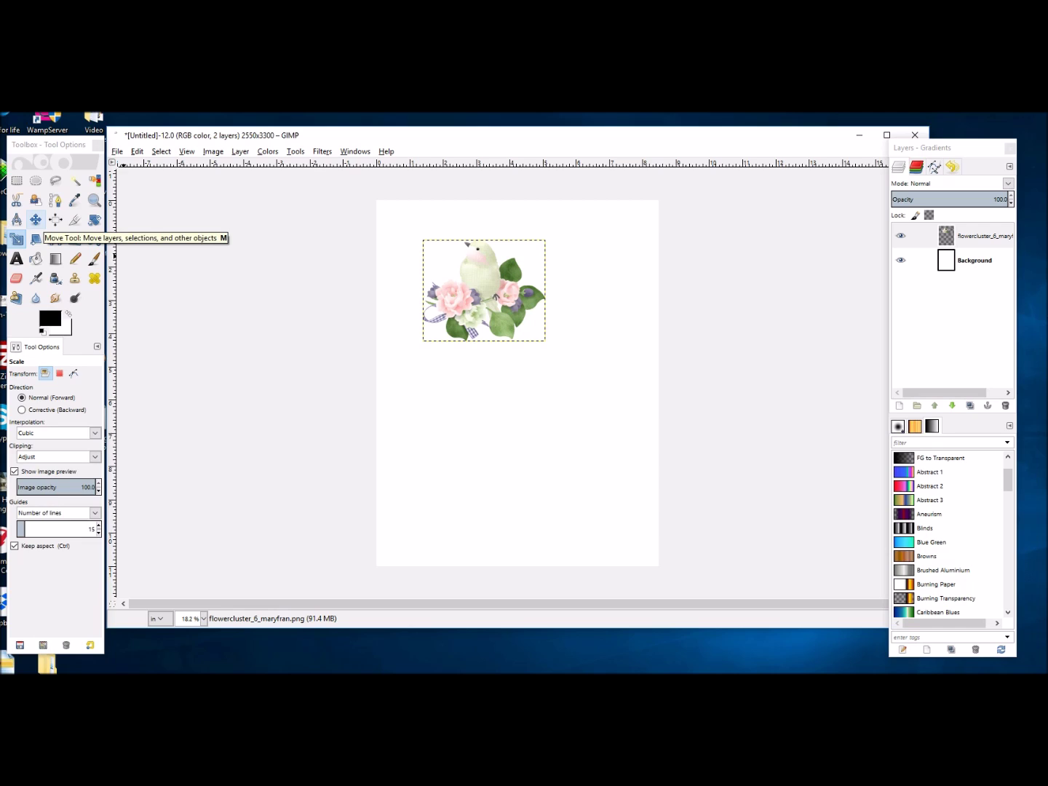
pyautogui.click(35, 219)
pyautogui.moveTo(485, 291); pyautogui.dragTo(440, 255)
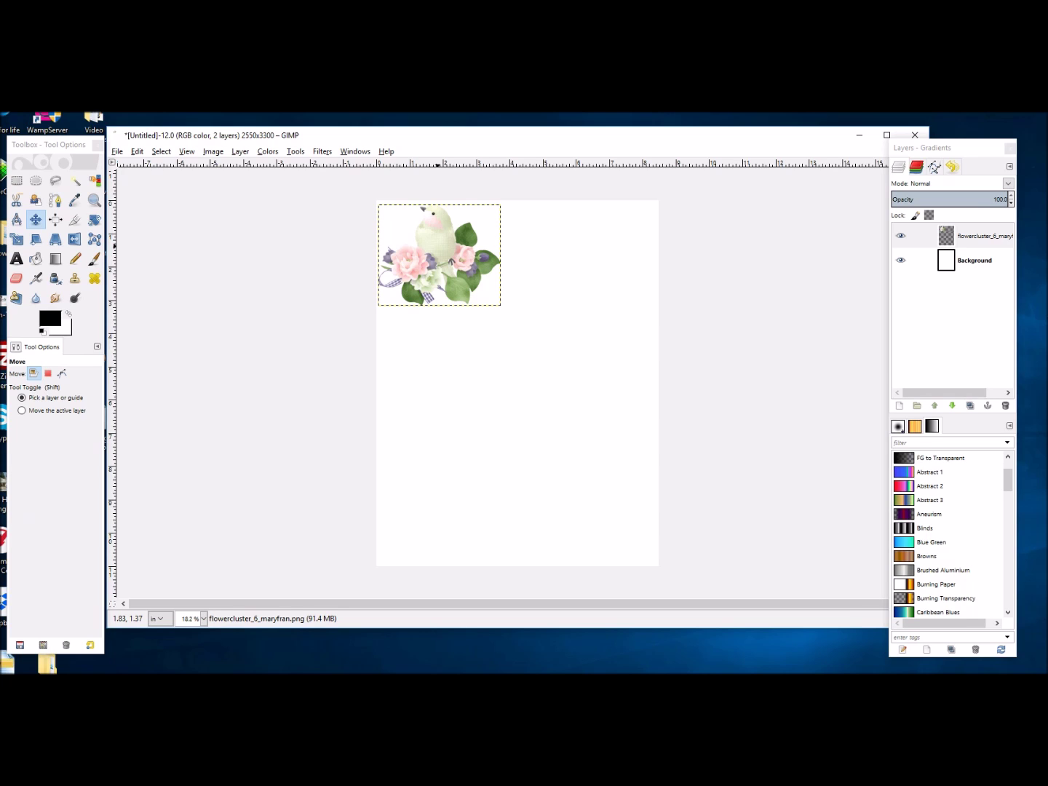
# Step: Add the flowercluster_1 image from the birdsong kit folder to the page as a new layer and position it below the bird cluster
pyautogui.moveTo(439, 256); pyautogui.dragTo(445, 257)
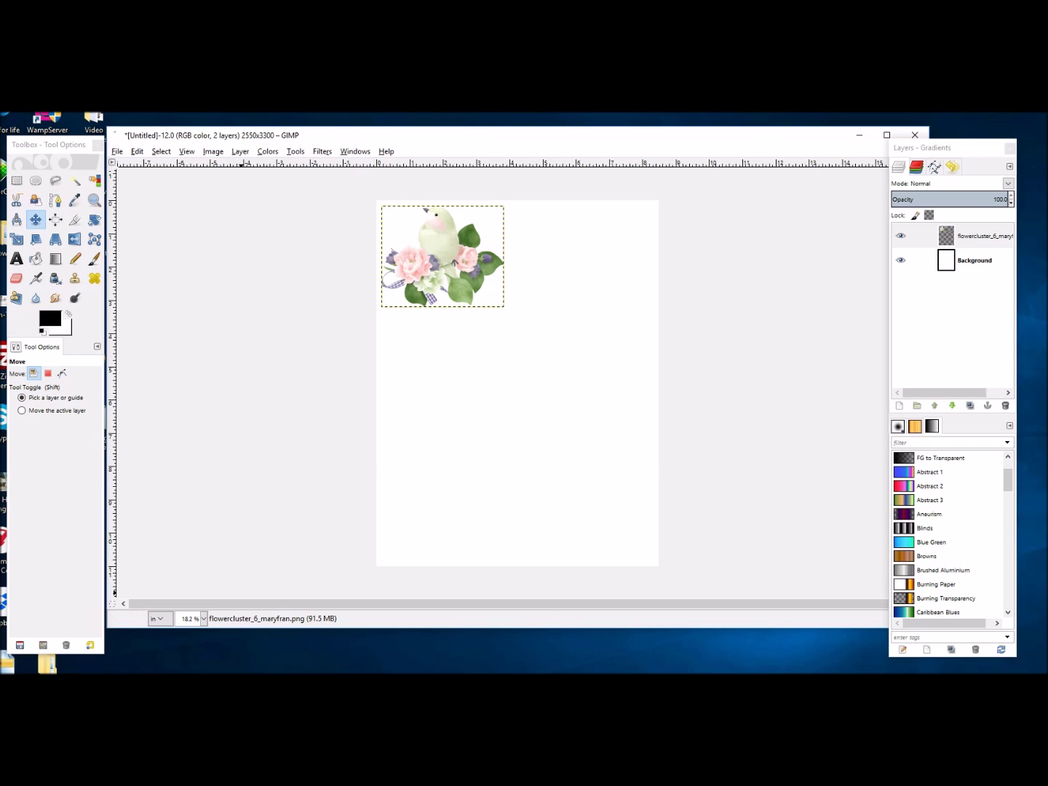
pyautogui.click(47, 666)
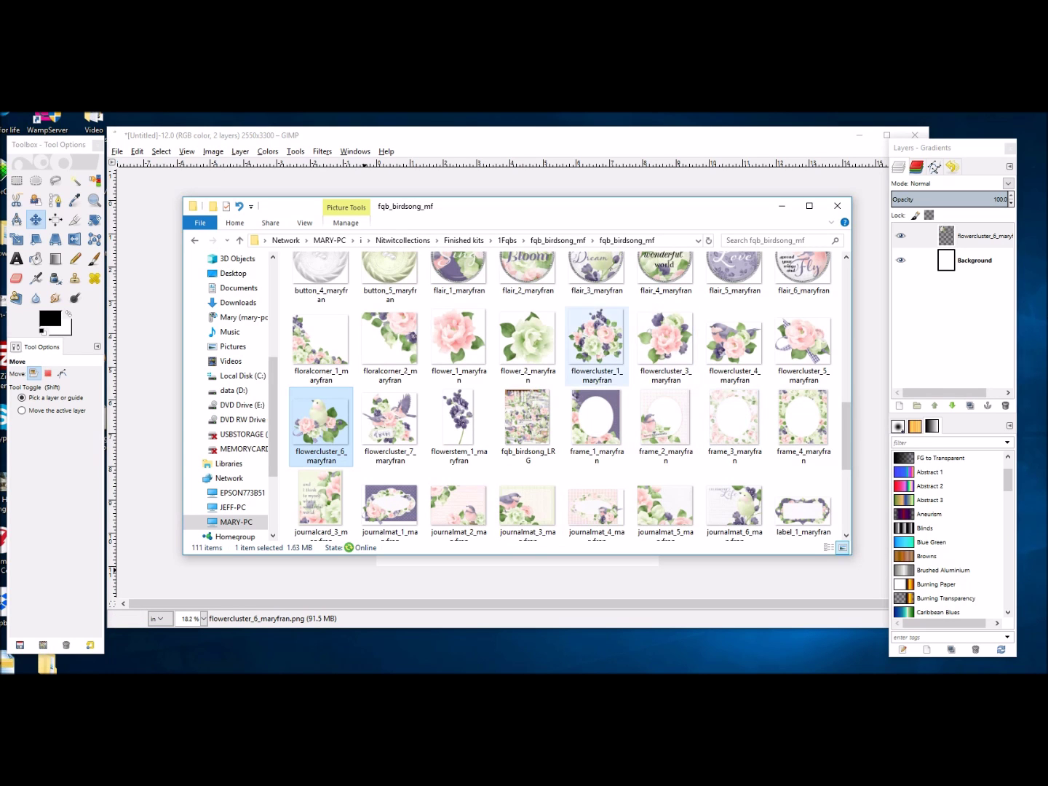
pyautogui.click(597, 338)
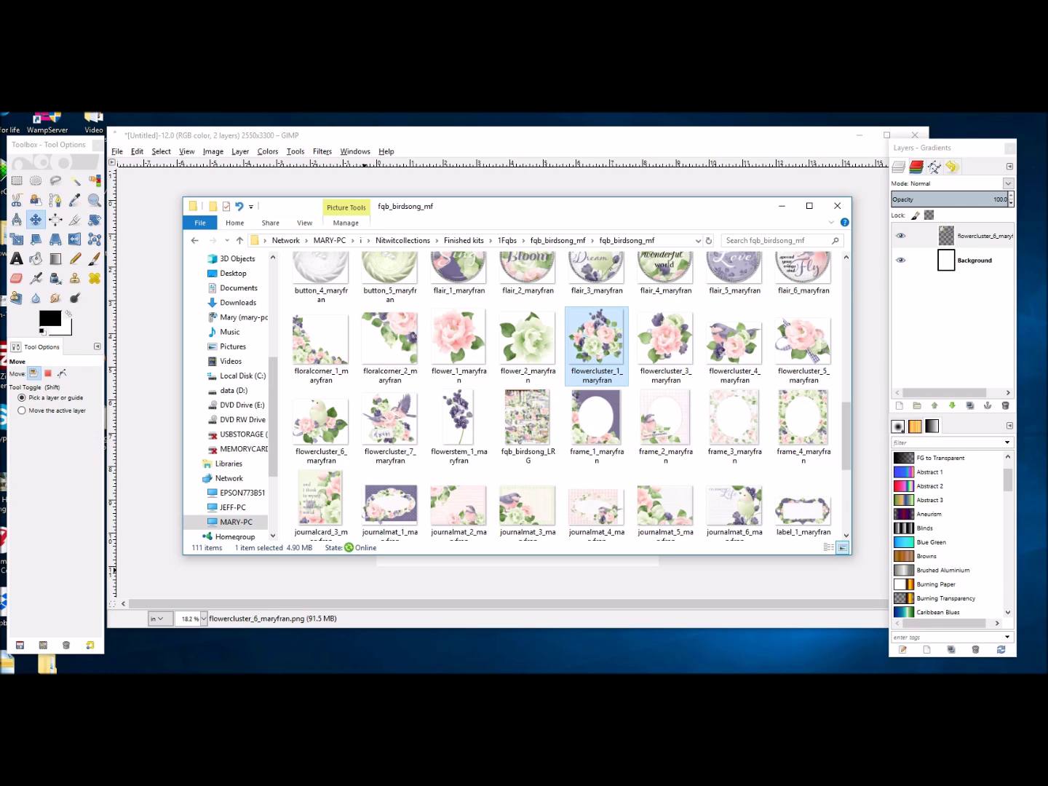
pyautogui.moveTo(597, 338); pyautogui.dragTo(276, 580)
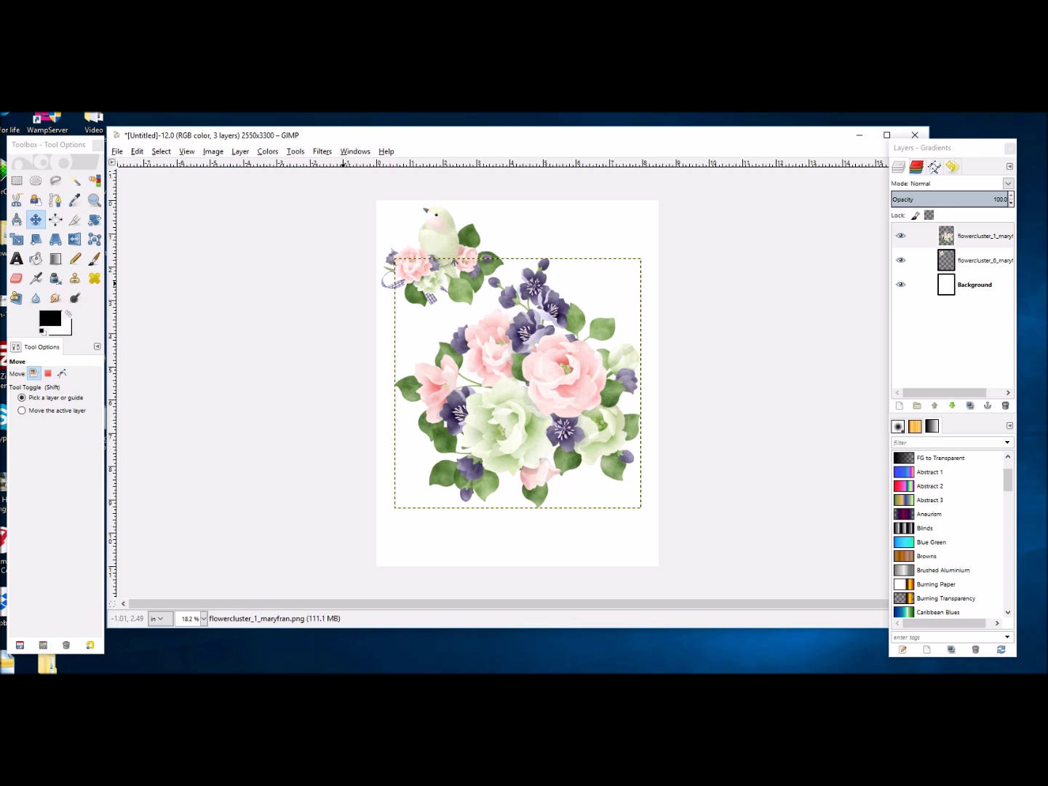
pyautogui.moveTo(517, 383); pyautogui.dragTo(474, 384)
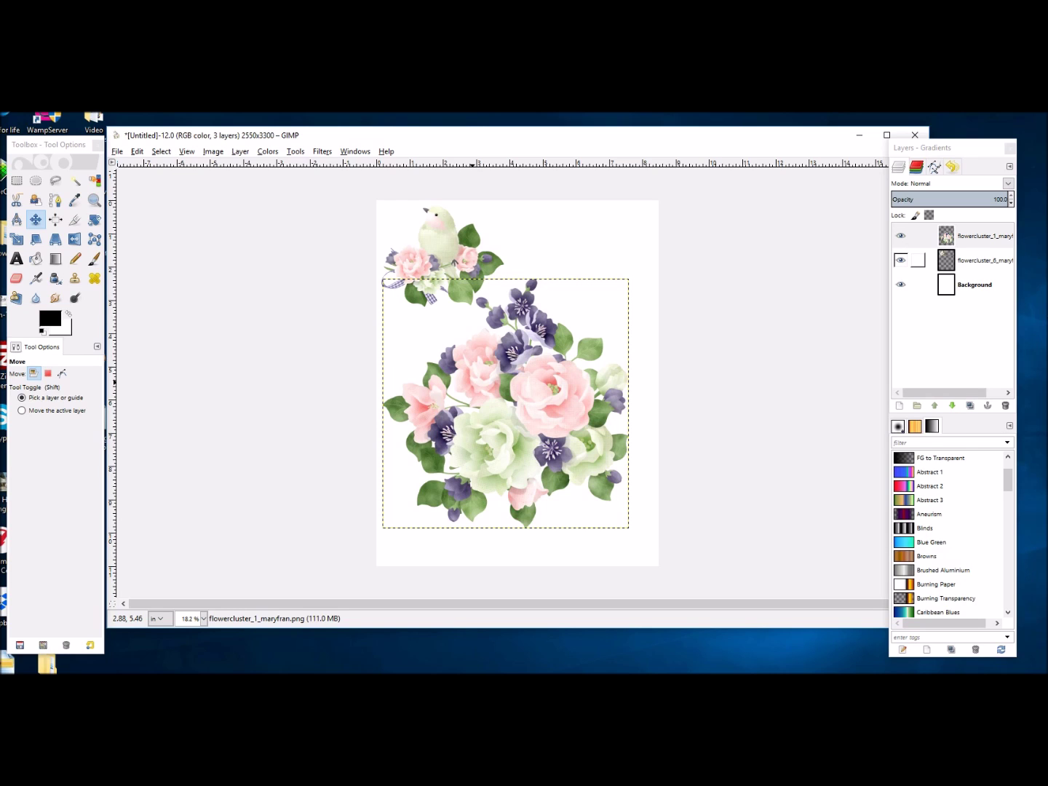
# Step: Move the bird cluster layer to the upper edge of the large flower cluster and back to the page's top-left corner
pyautogui.click(975, 260)
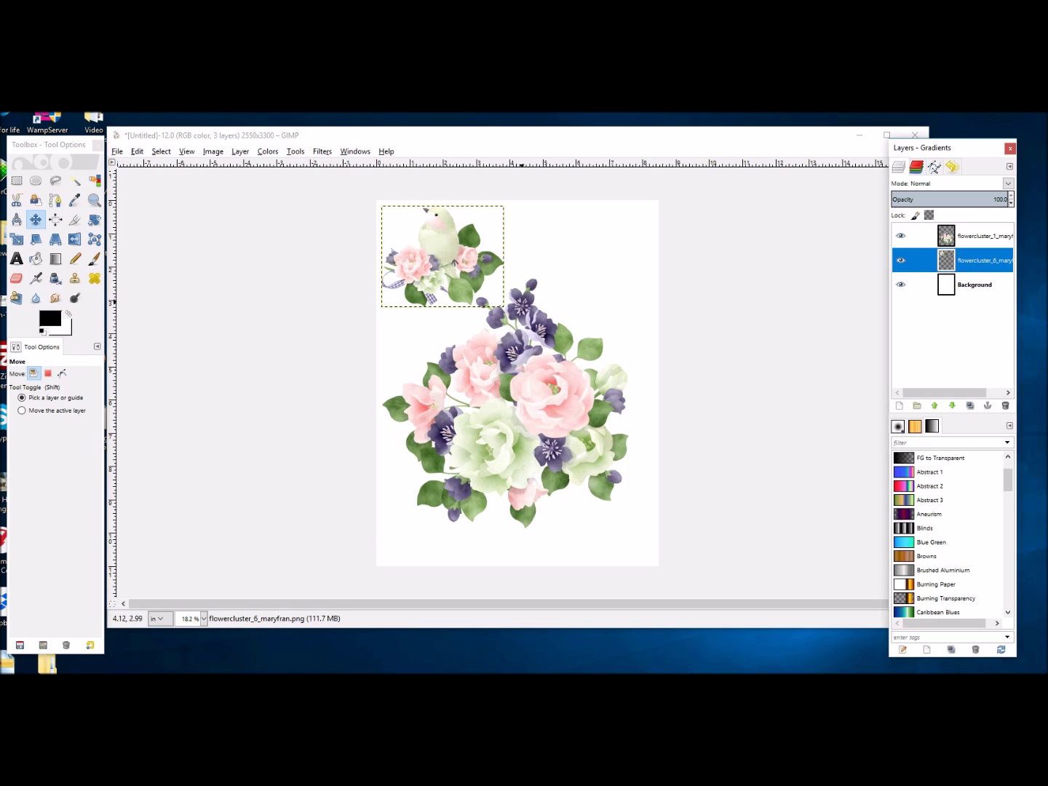
pyautogui.moveTo(437, 242); pyautogui.dragTo(575, 289)
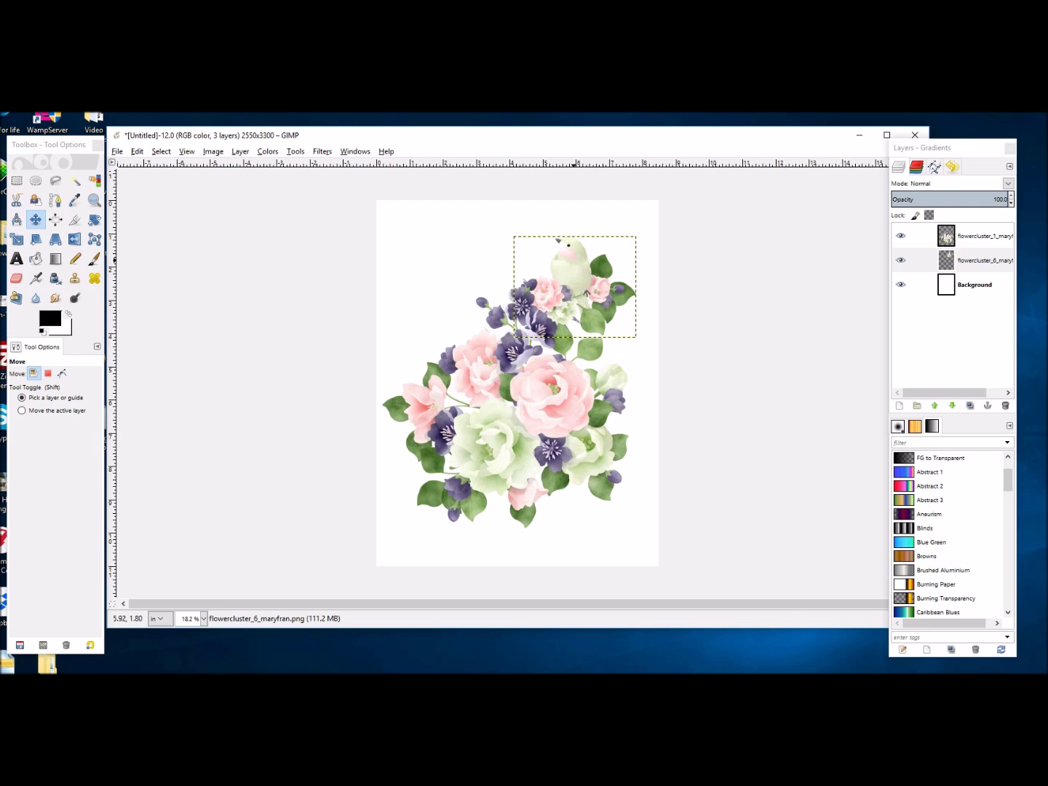
pyautogui.moveTo(575, 287); pyautogui.dragTo(444, 258)
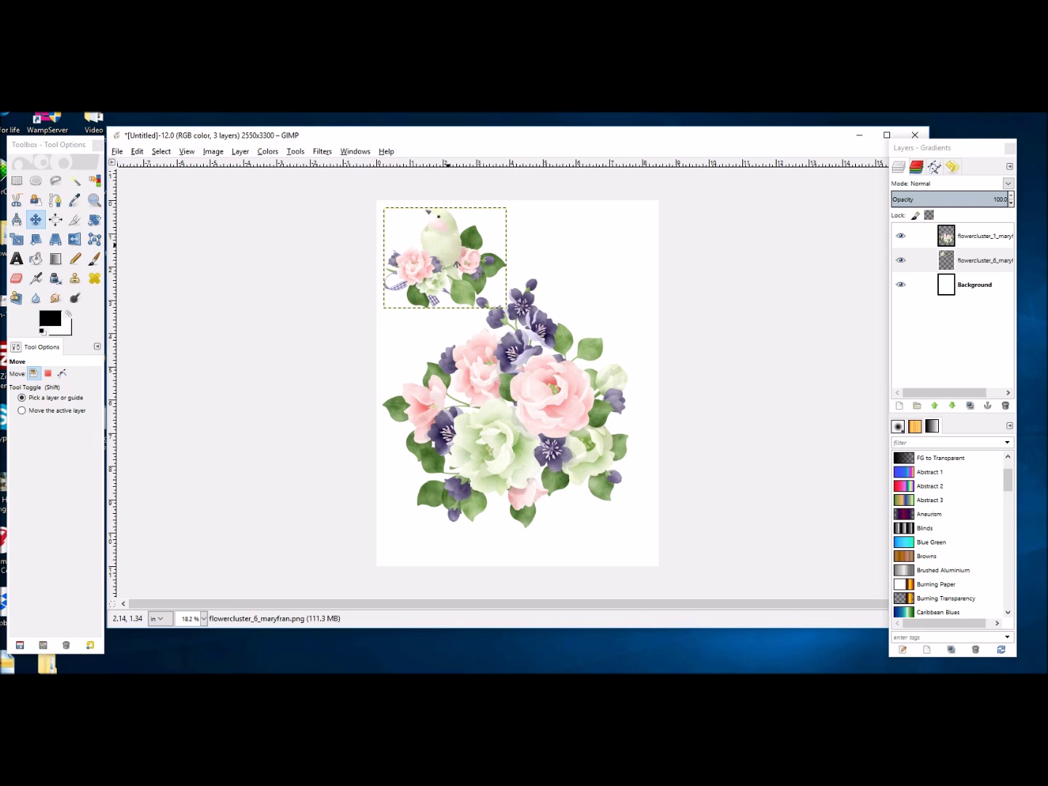
# Step: Scale the flowercluster_1 layer proportionally to about 3.52 × 3.56 inches and place it beside the bird cluster in the page's upper right
pyautogui.click(975, 236)
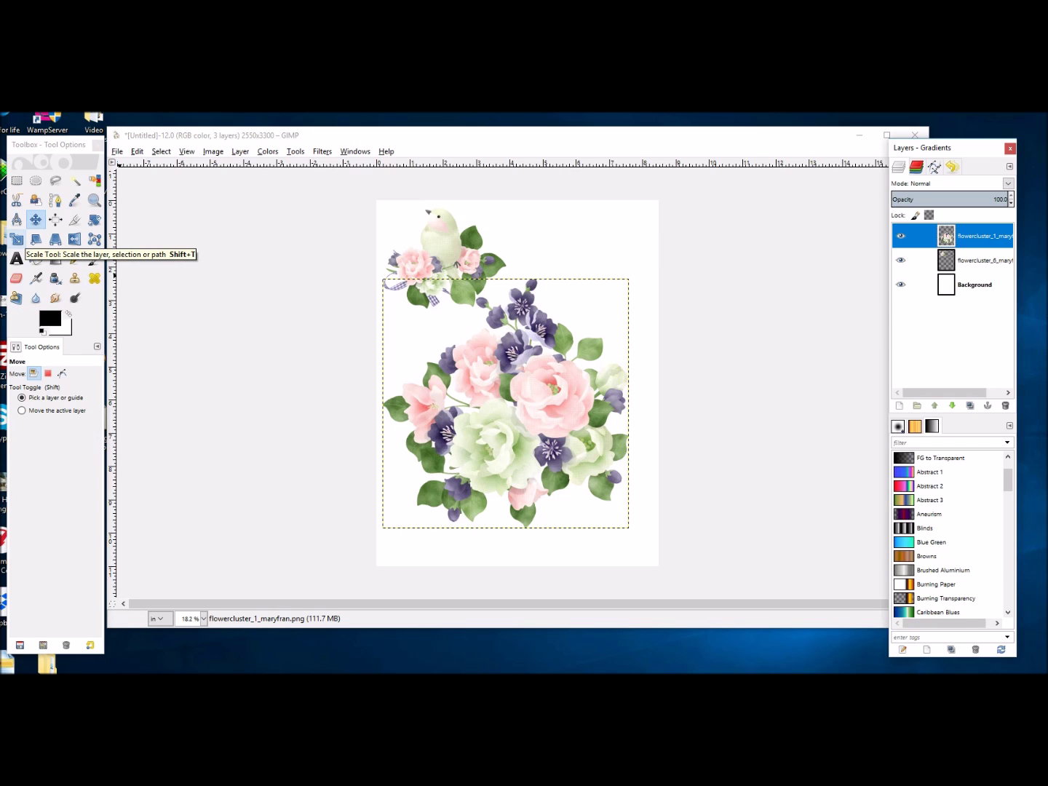
pyautogui.click(16, 239)
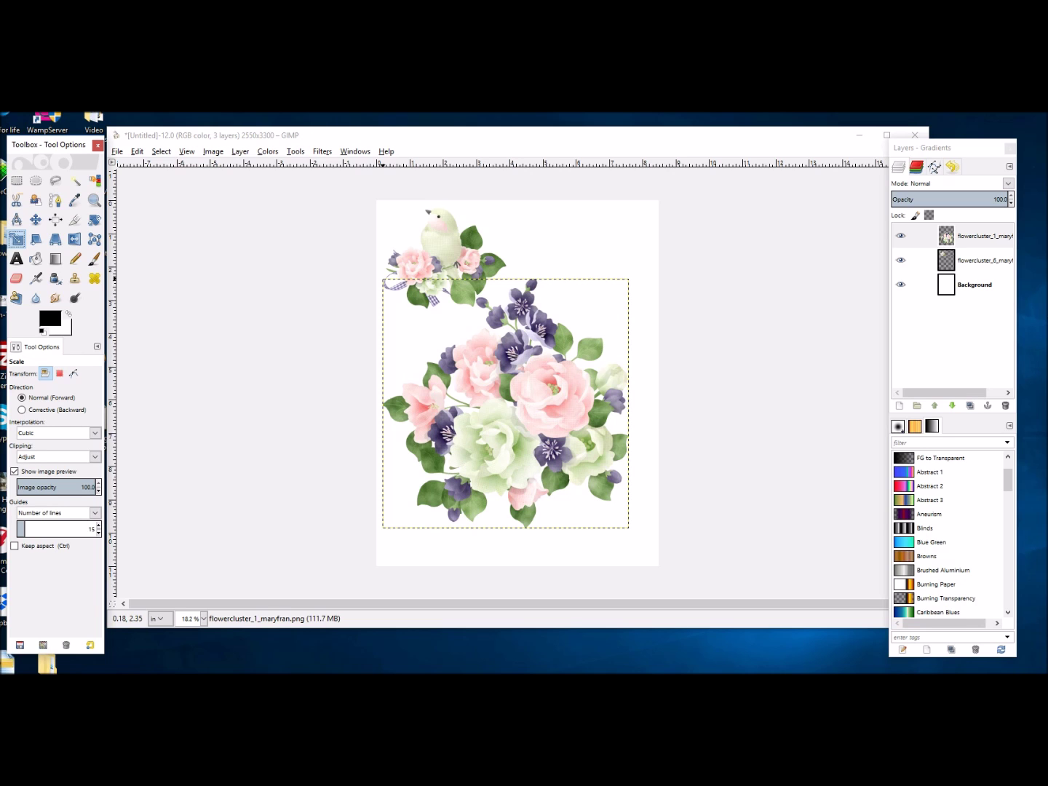
pyautogui.moveTo(382, 278); pyautogui.dragTo(496, 395)
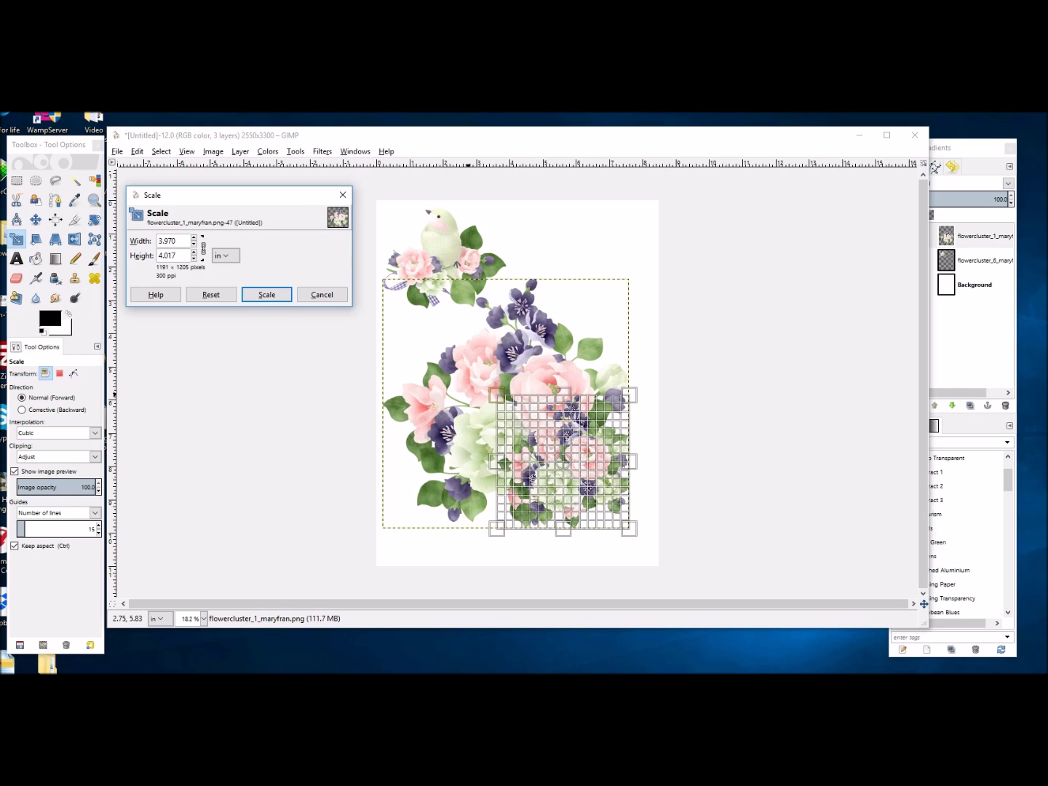
pyautogui.moveTo(496, 395); pyautogui.dragTo(511, 410)
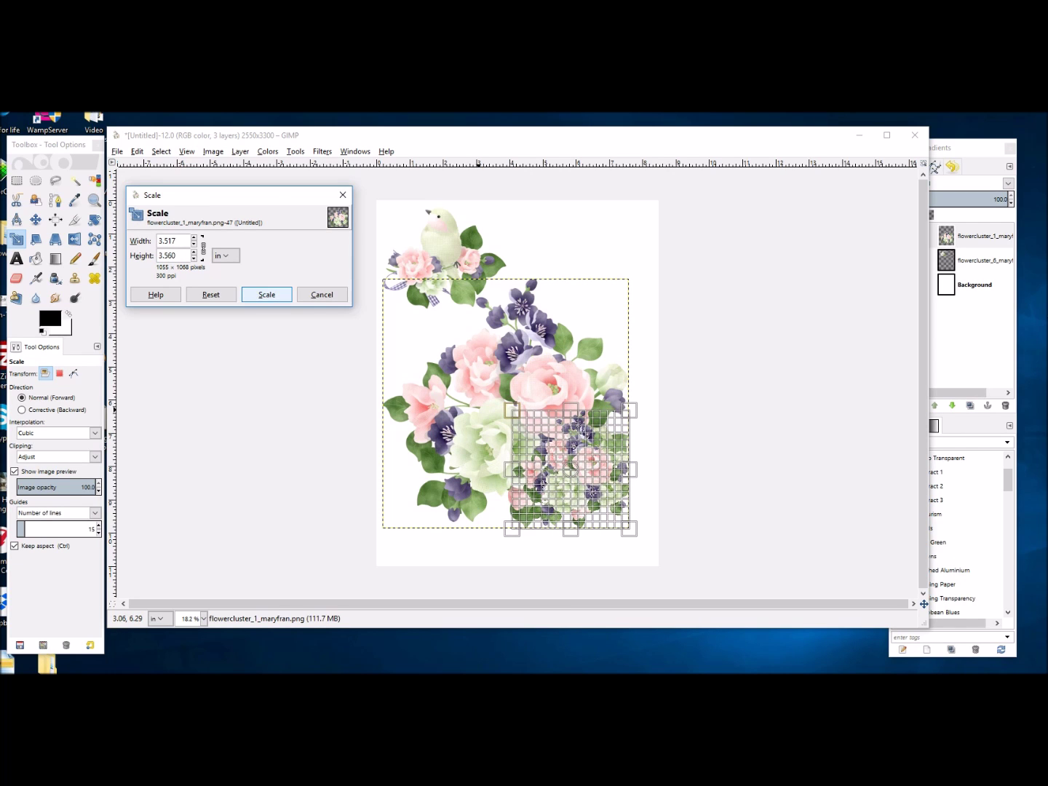
pyautogui.click(266, 294)
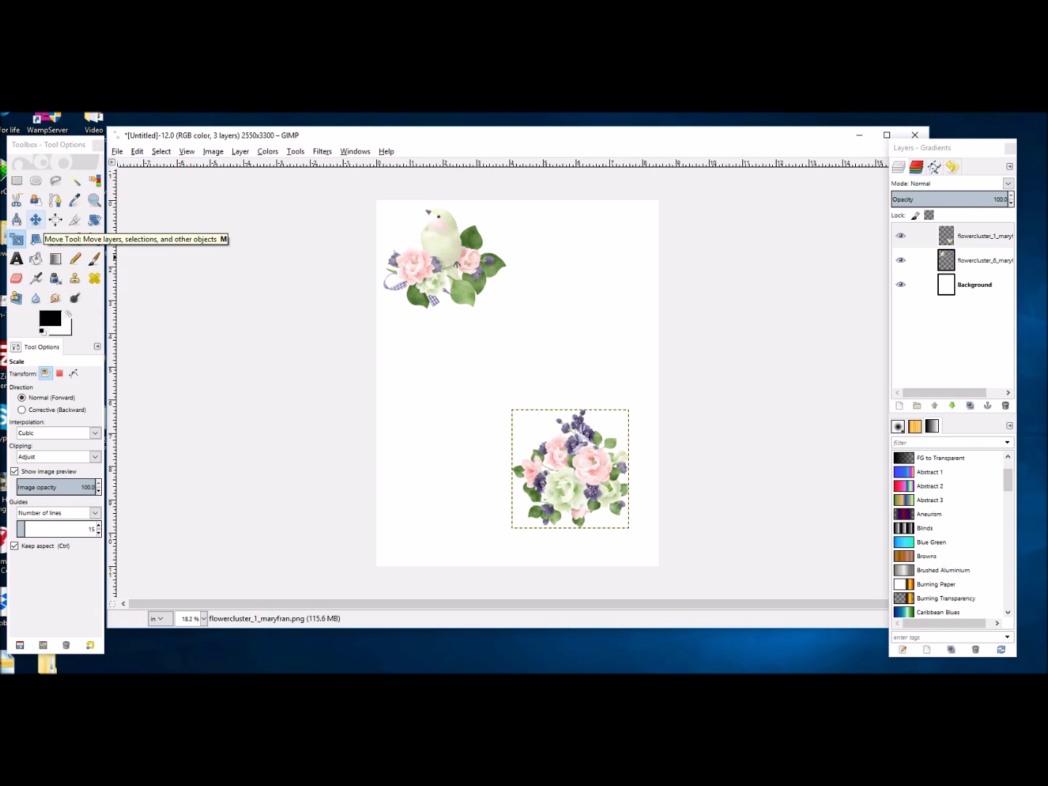
pyautogui.click(35, 221)
pyautogui.moveTo(570, 468); pyautogui.dragTo(569, 268)
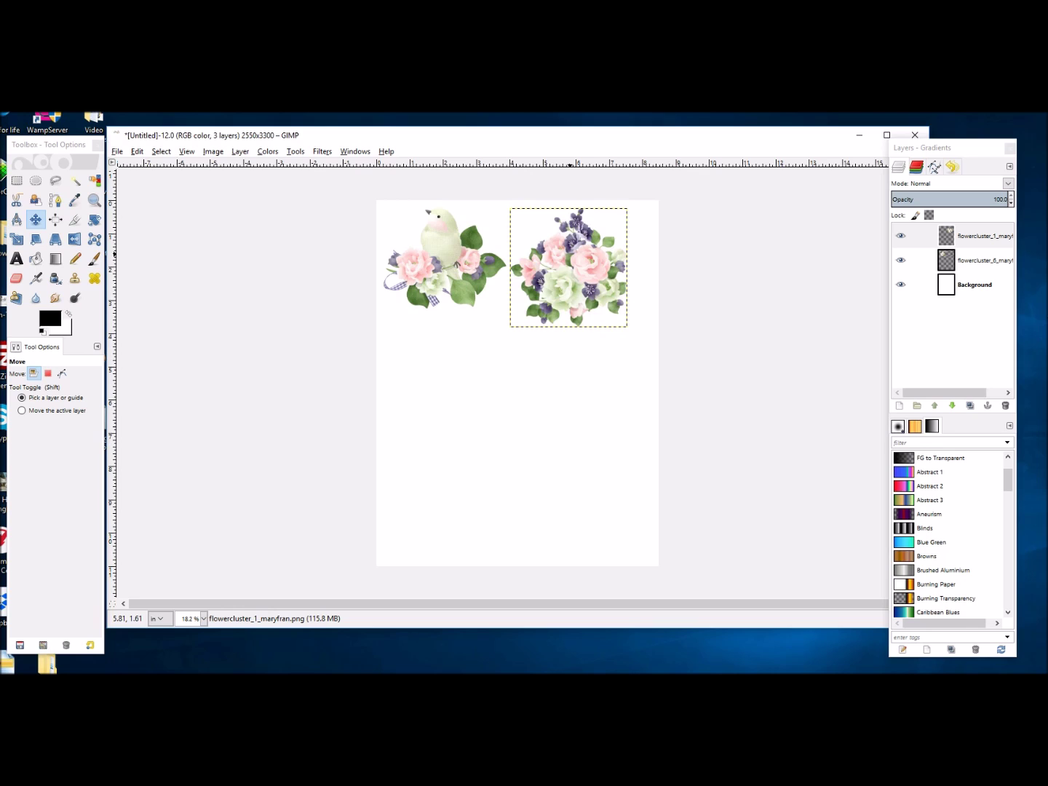
# Step: Add the tag_4 image from the birdsong kit folder to the page as a new layer
pyautogui.hotkey('alt', 'Tab')
pyautogui.scroll(-3, 459, 429)
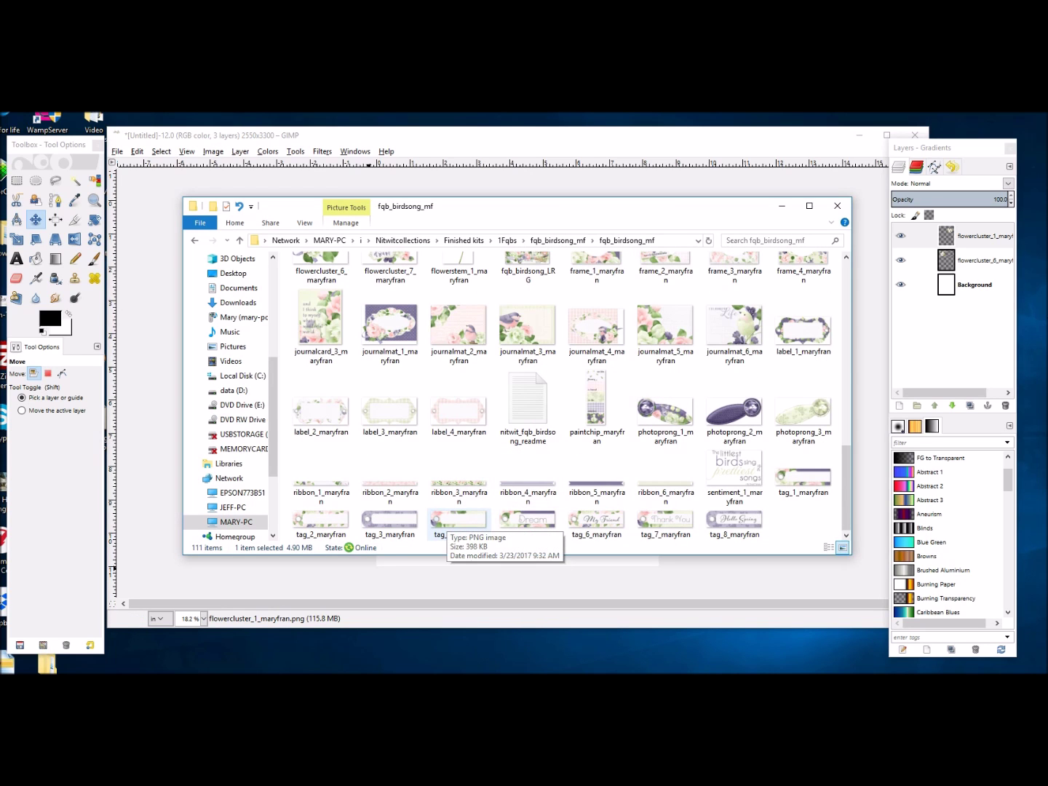
pyautogui.click(457, 520)
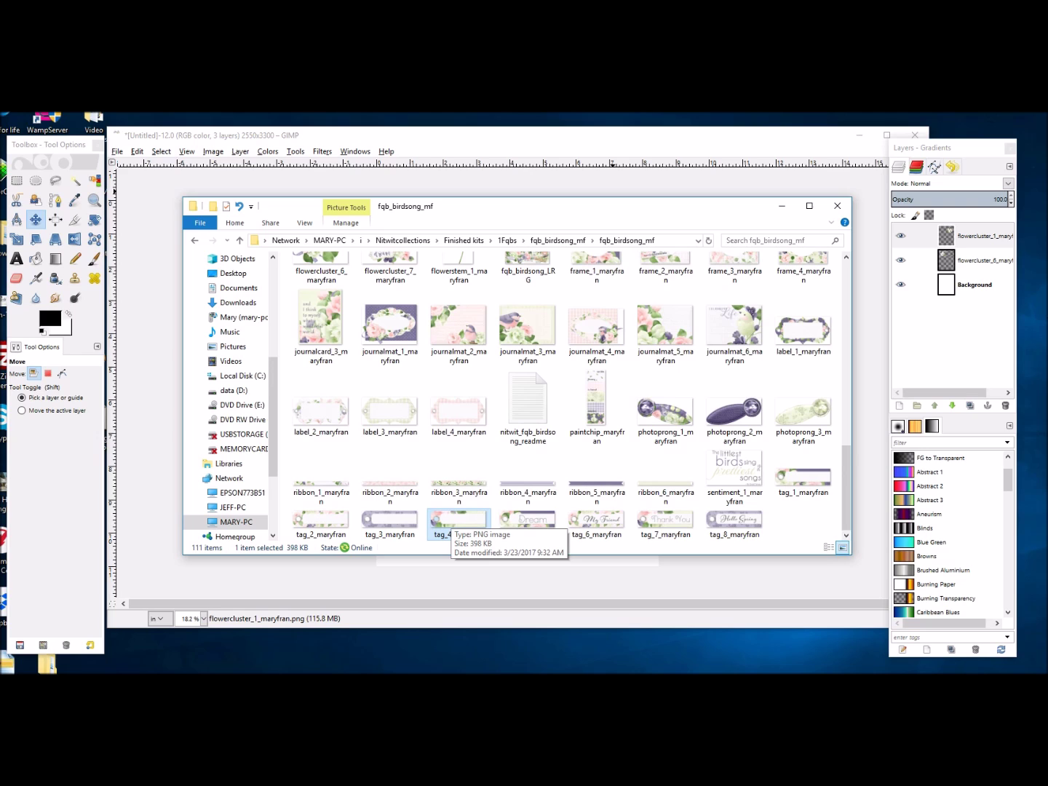
pyautogui.moveTo(446, 520); pyautogui.dragTo(521, 582)
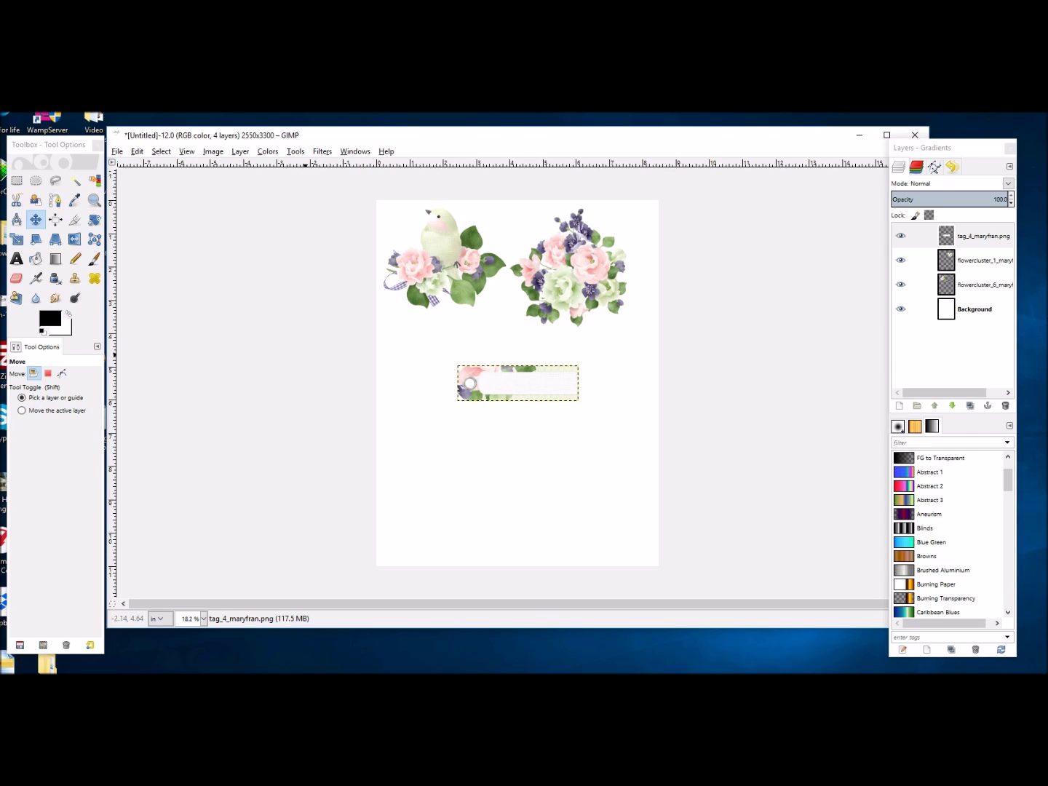
# Step: Scale the tag proportionally to about 1.95 × 0.58 inches and place it just below the bird cluster
pyautogui.click(16, 239)
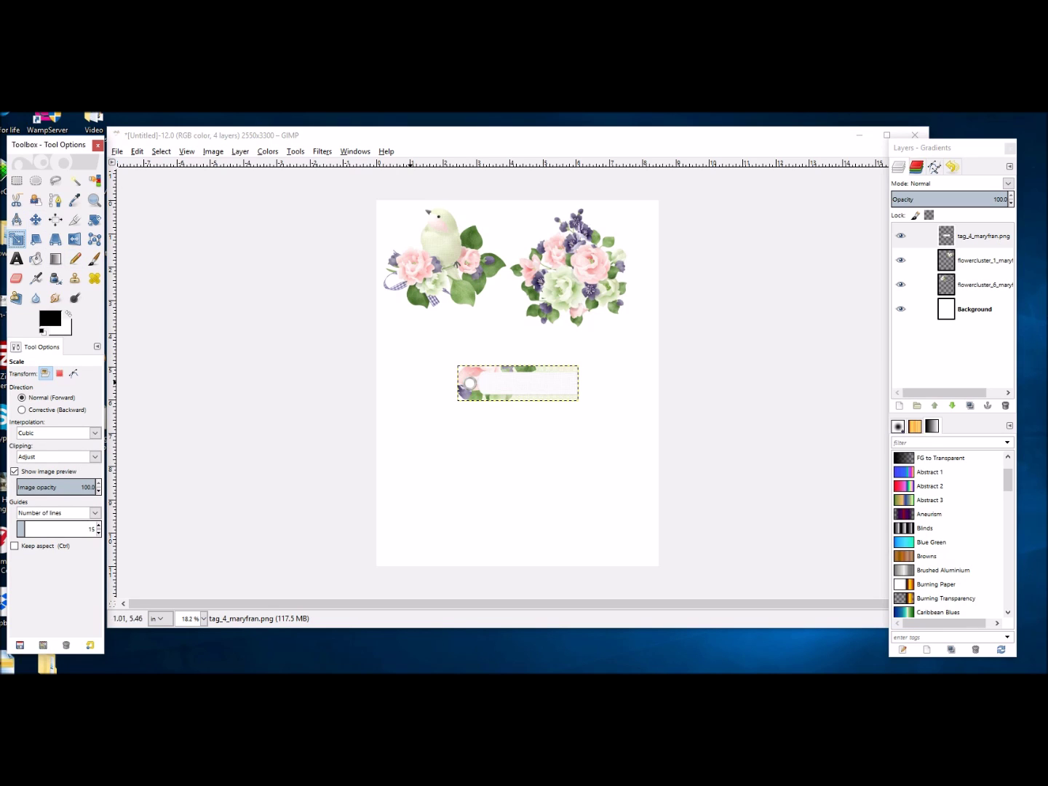
pyautogui.keyDown('ctrl'); pyautogui.click(464, 368); pyautogui.keyUp('ctrl')
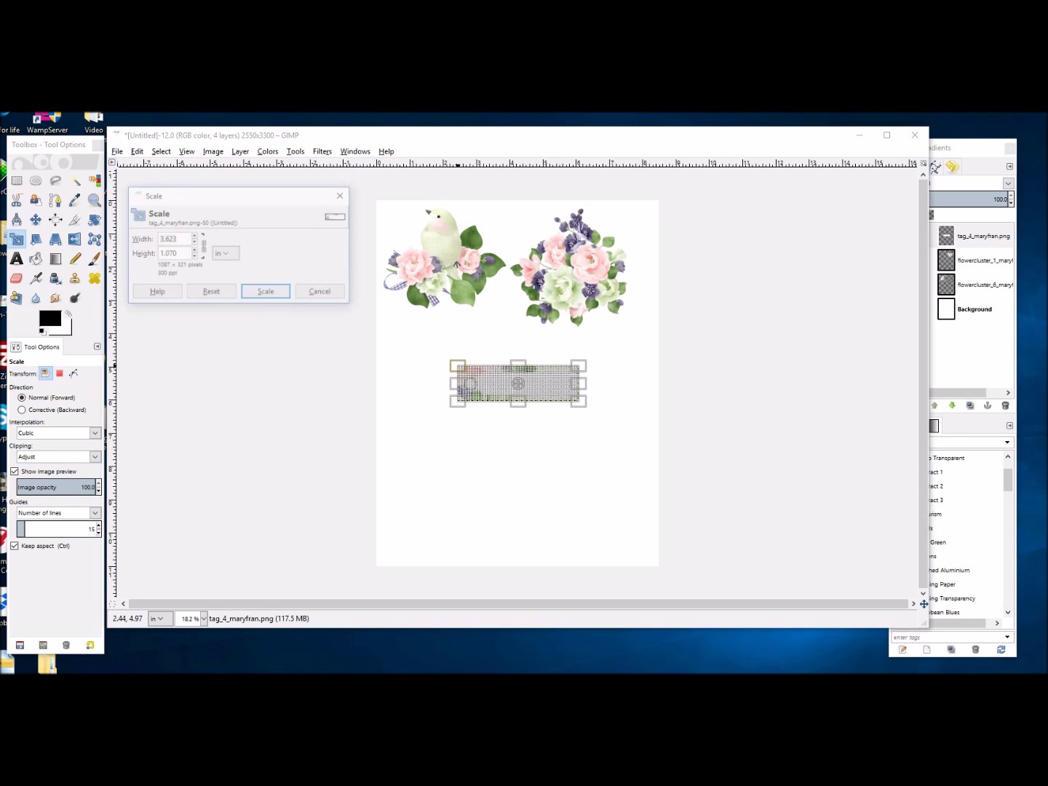
pyautogui.moveTo(467, 371); pyautogui.dragTo(486, 381)
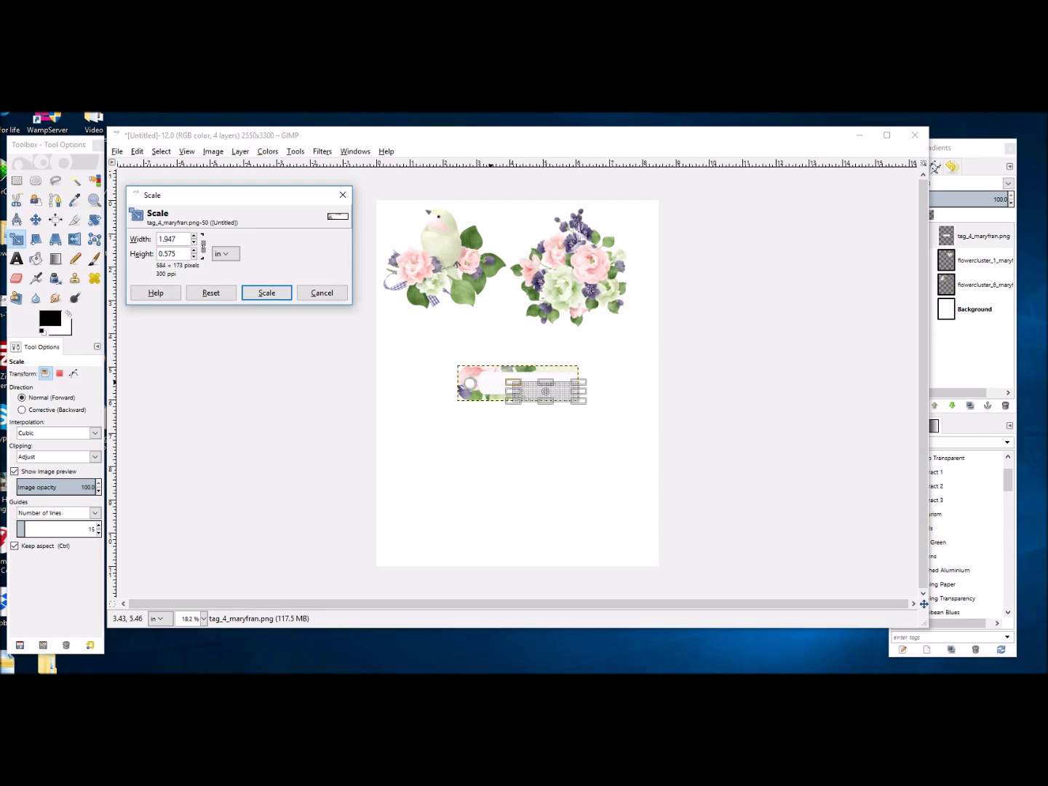
pyautogui.click(267, 292)
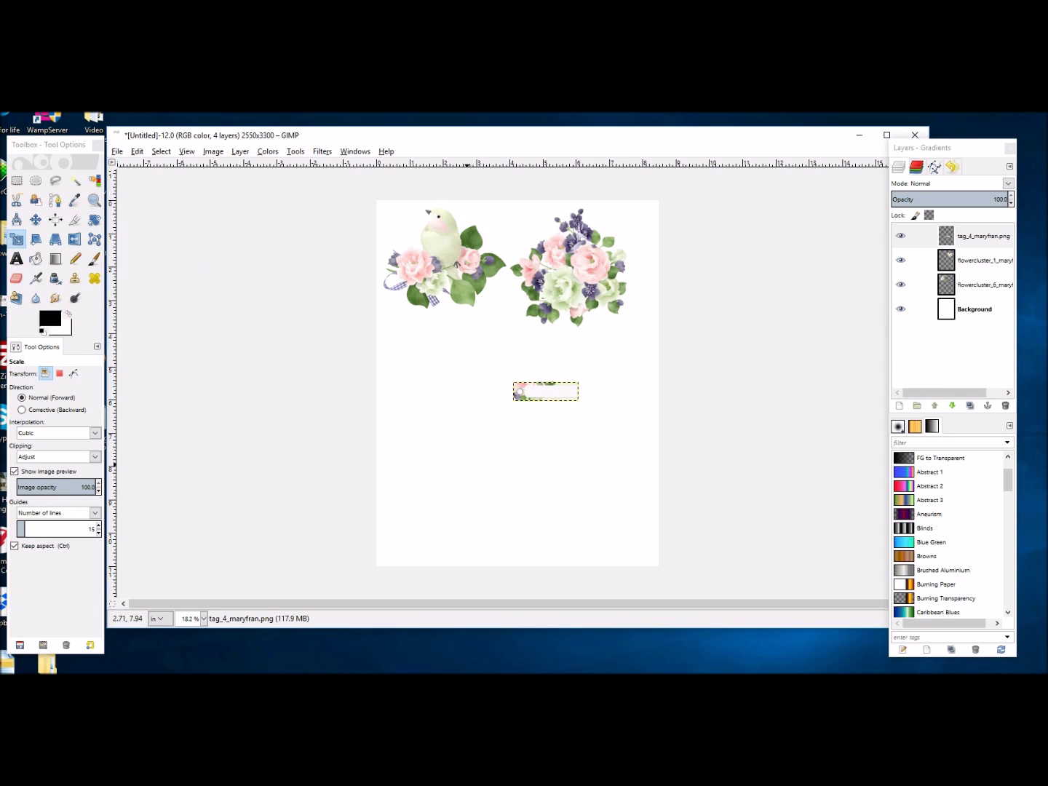
pyautogui.click(34, 219)
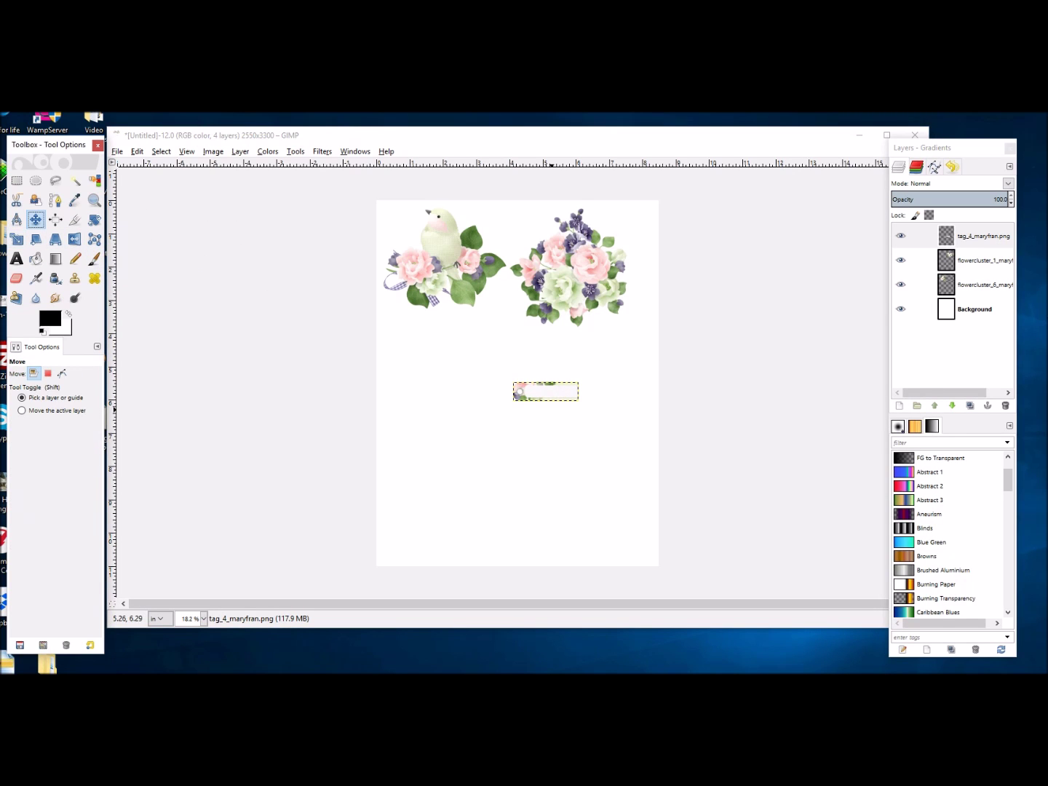
pyautogui.moveTo(519, 391); pyautogui.dragTo(539, 304)
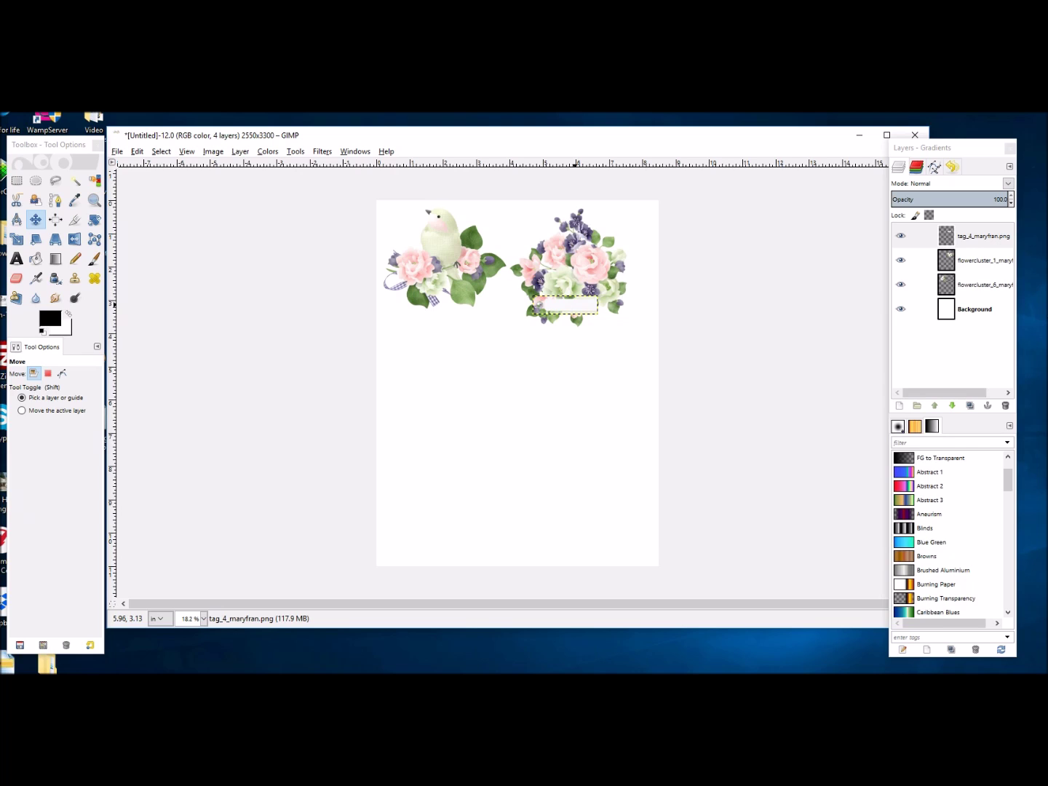
pyautogui.moveTo(564, 304); pyautogui.dragTo(431, 332)
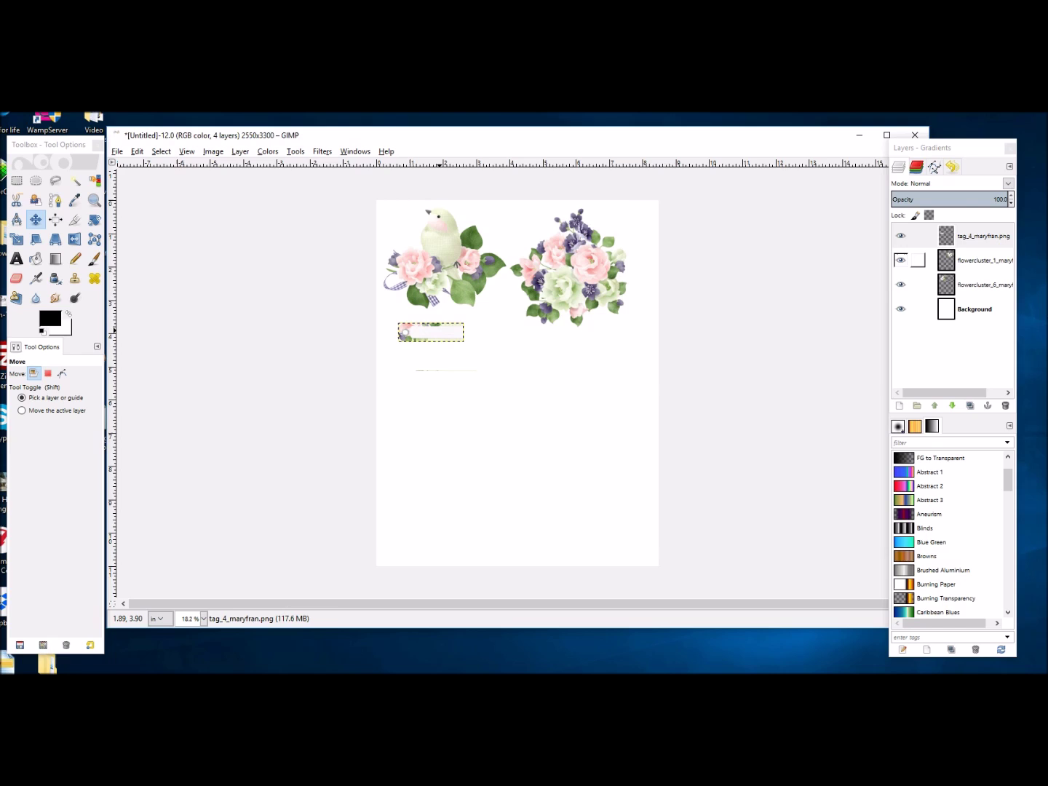
# Step: Create a new 4 × 4 inch layer with transparent fill above the tag layer
pyautogui.click(976, 260)
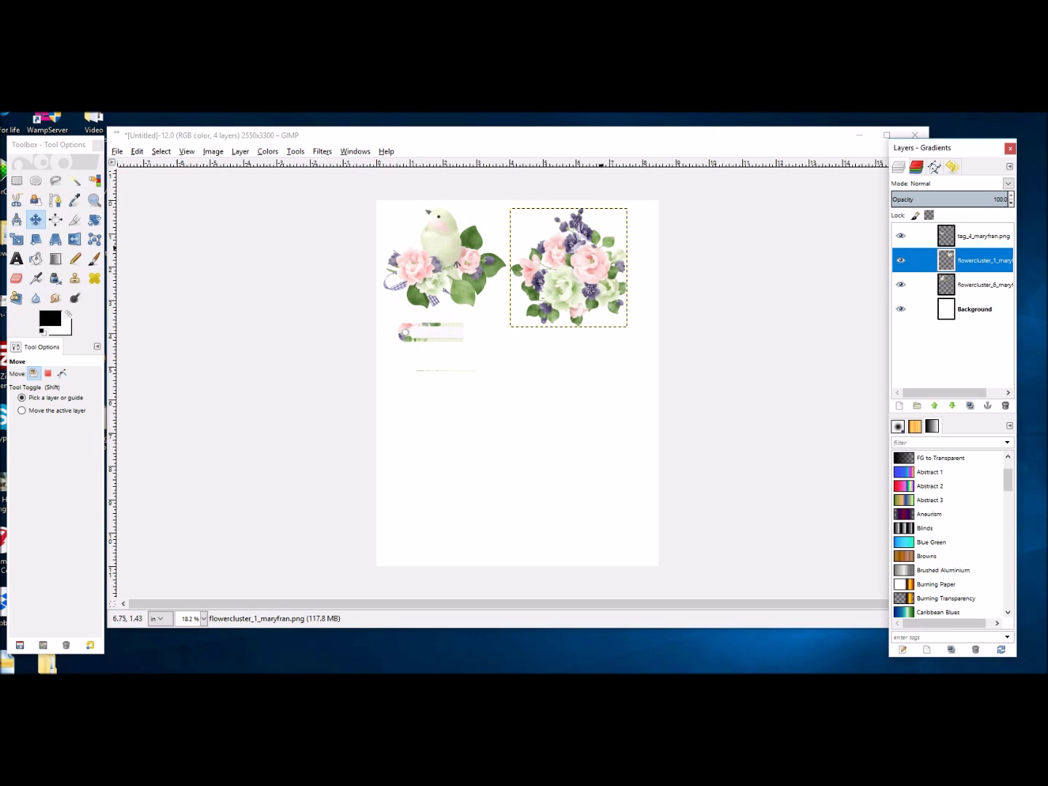
pyautogui.click(982, 235)
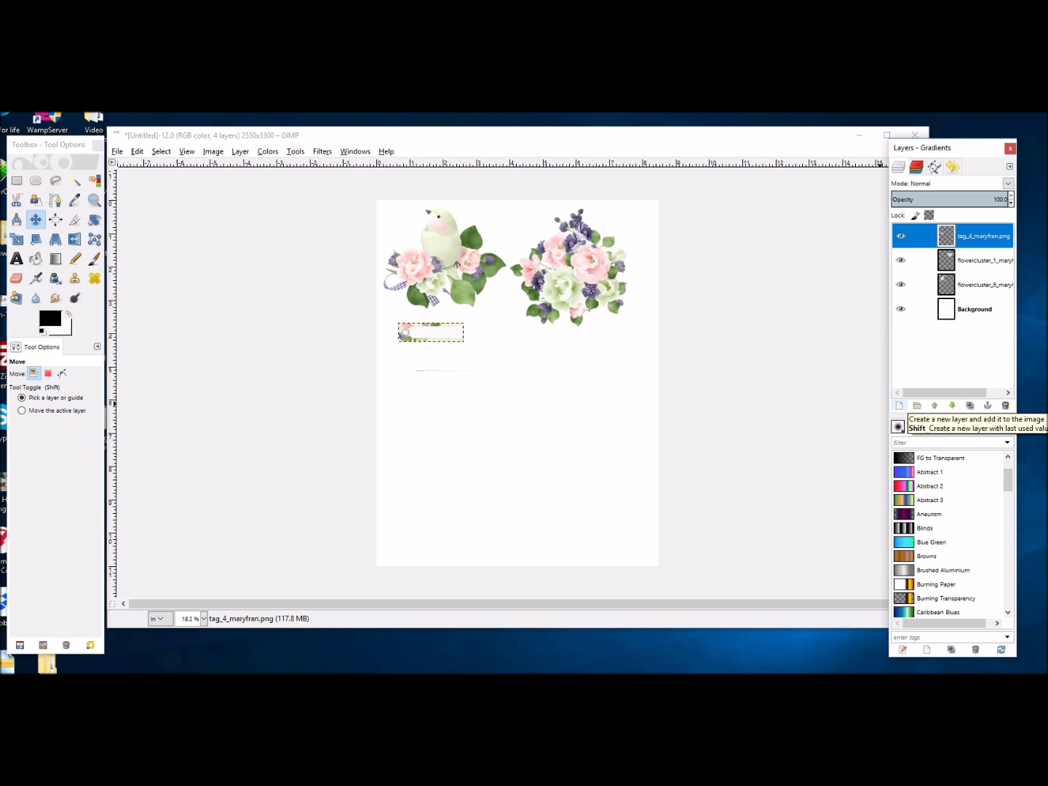
pyautogui.click(900, 406)
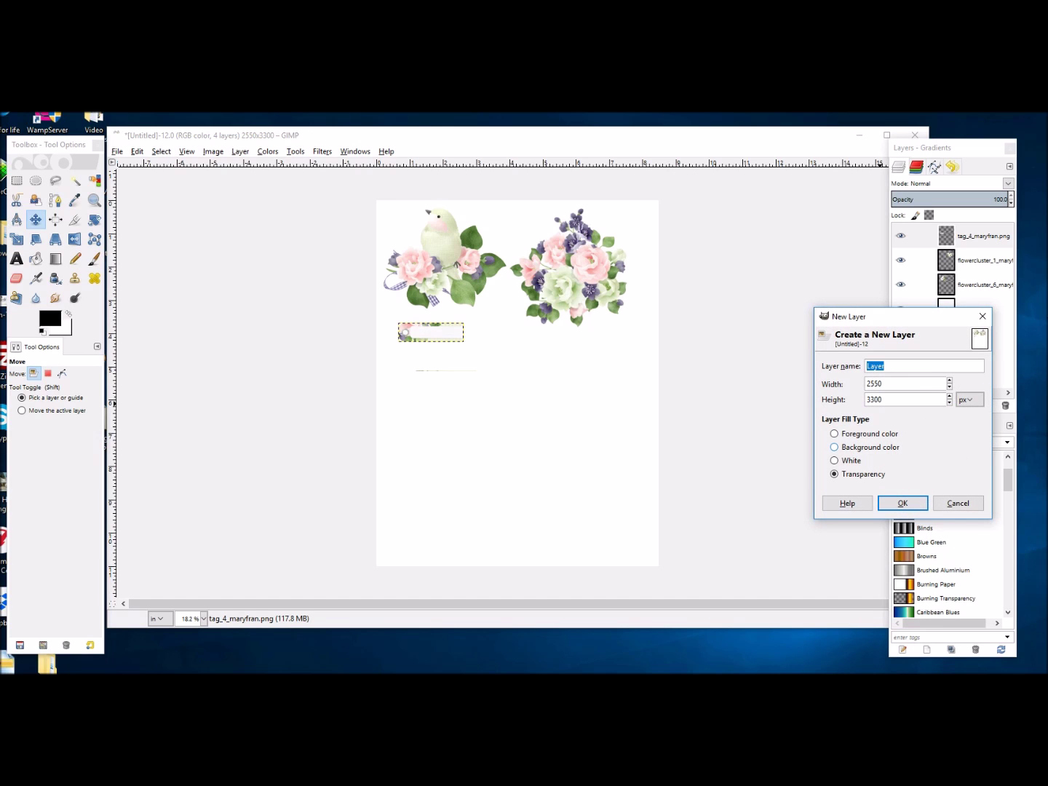
pyautogui.click(834, 460)
pyautogui.click(970, 400)
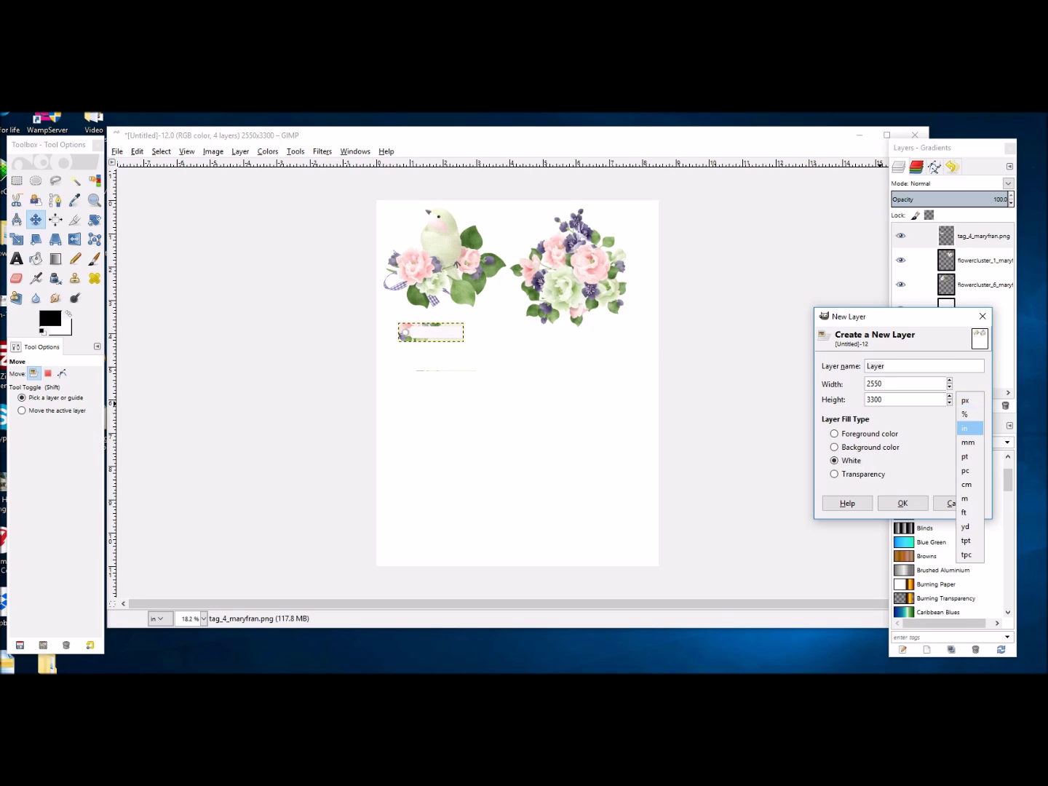
pyautogui.click(968, 428)
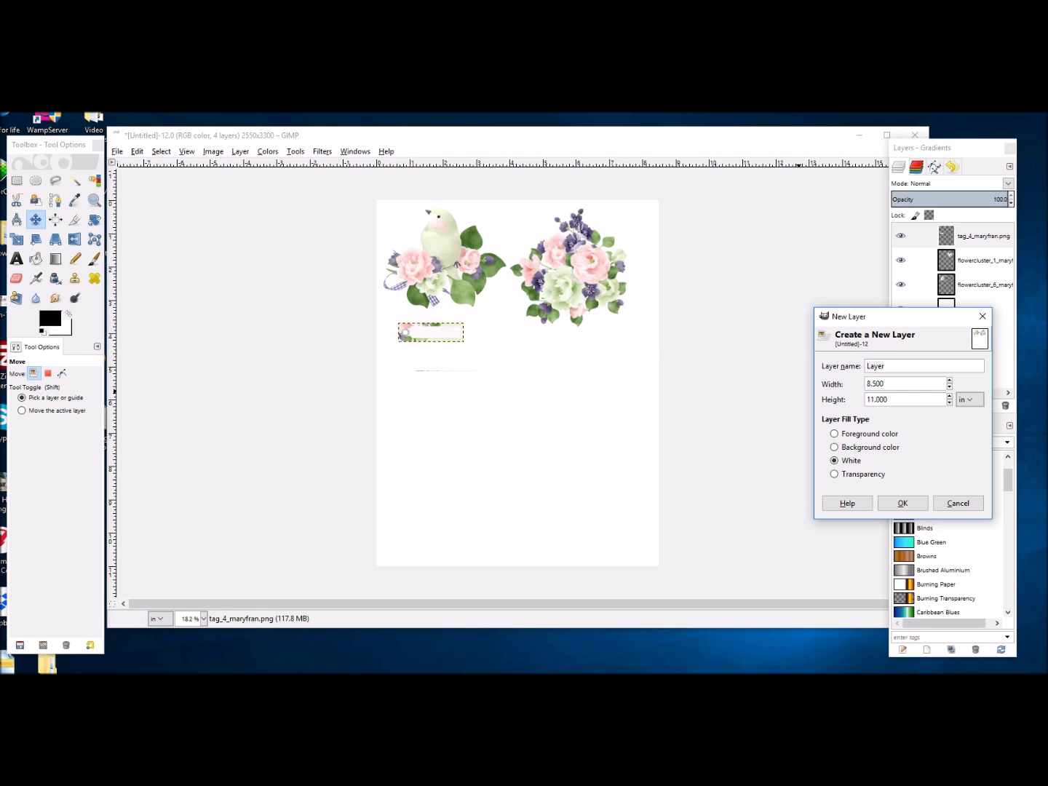
pyautogui.click(885, 384)
pyautogui.write('4')
pyautogui.press('Tab')
pyautogui.write('4')
pyautogui.press('Tab')
pyautogui.click(834, 473)
pyautogui.press('Tab')
pyautogui.press('Return')
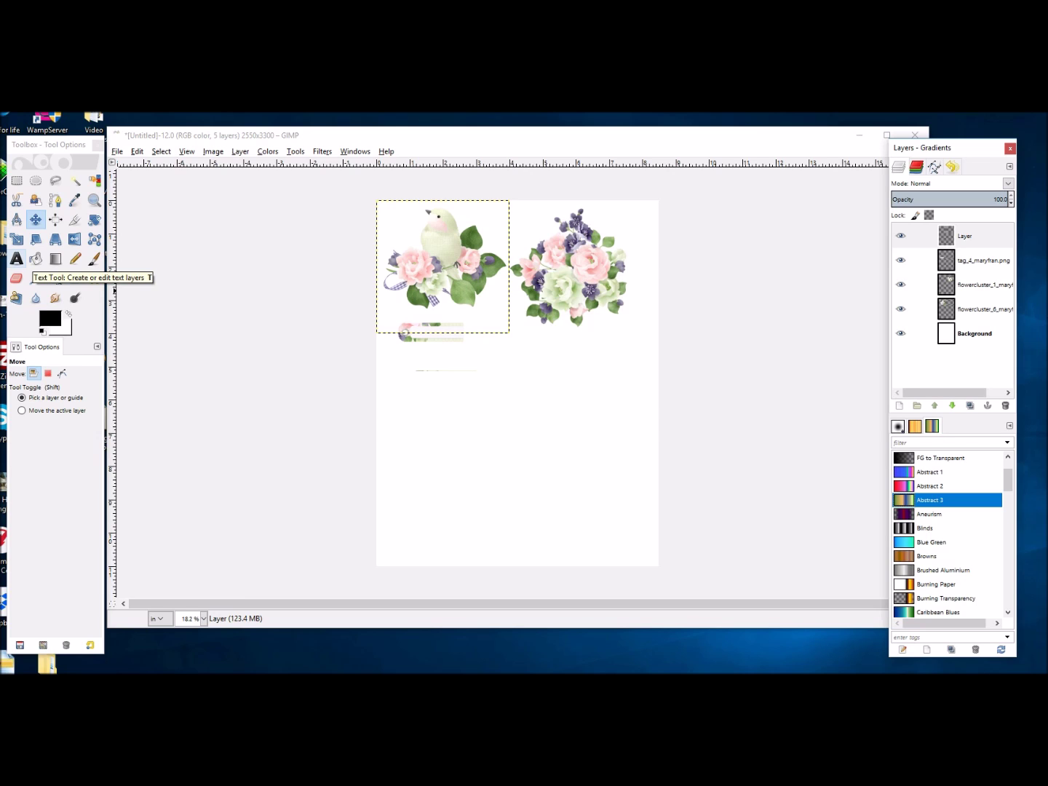
# Step: Activate the Text tool, try a font size of 18 px, and set the size back to 200 px
pyautogui.click(16, 257)
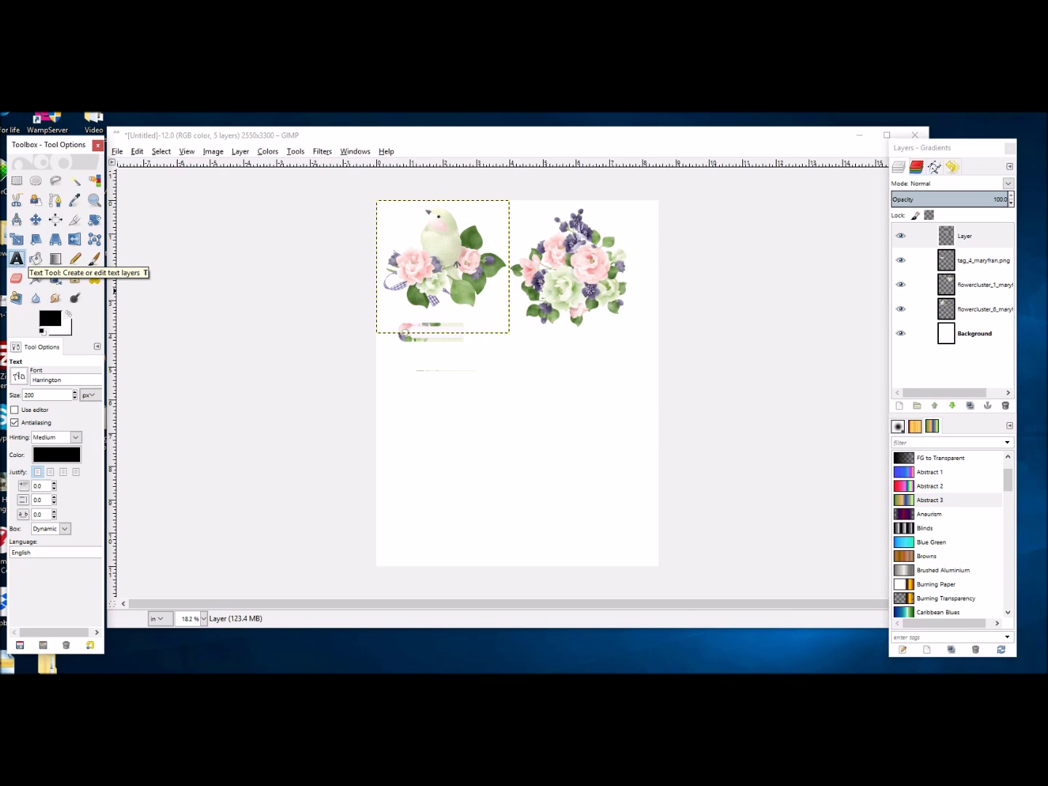
pyautogui.doubleClick(29, 395)
pyautogui.write('18')
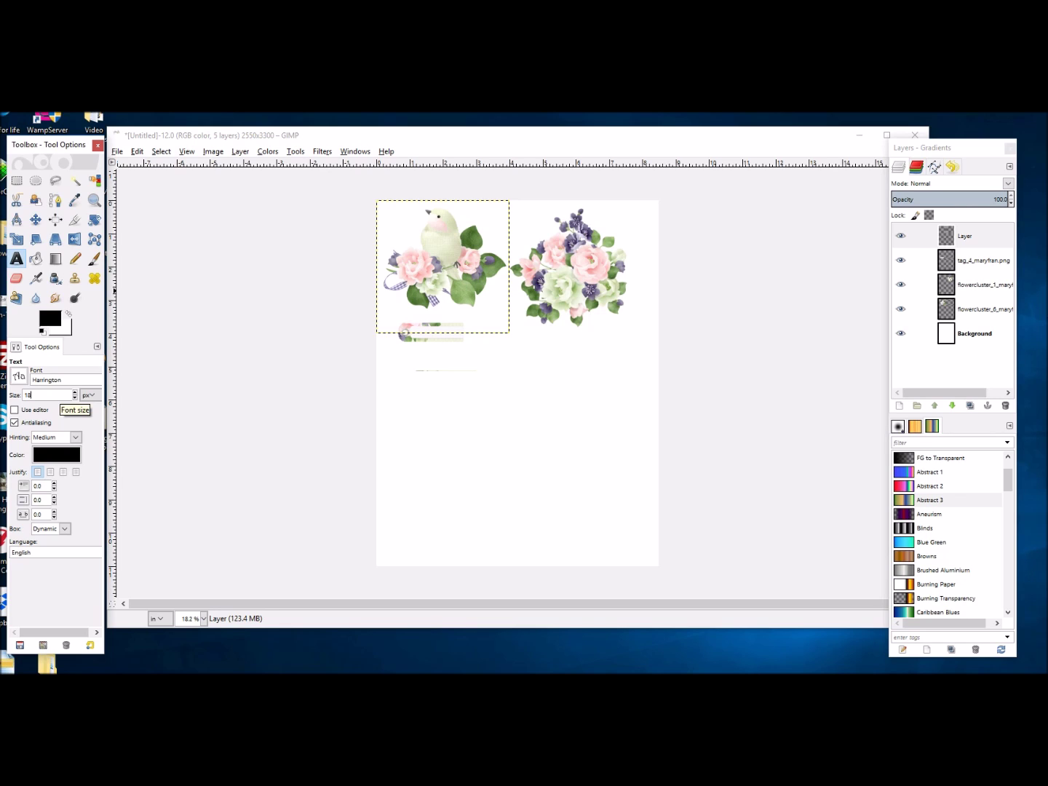
pyautogui.doubleClick(29, 394)
pyautogui.write('200')
# Step: Set the text font to Algerian Extra-Condensed
pyautogui.doubleClick(46, 380)
pyautogui.write('a')
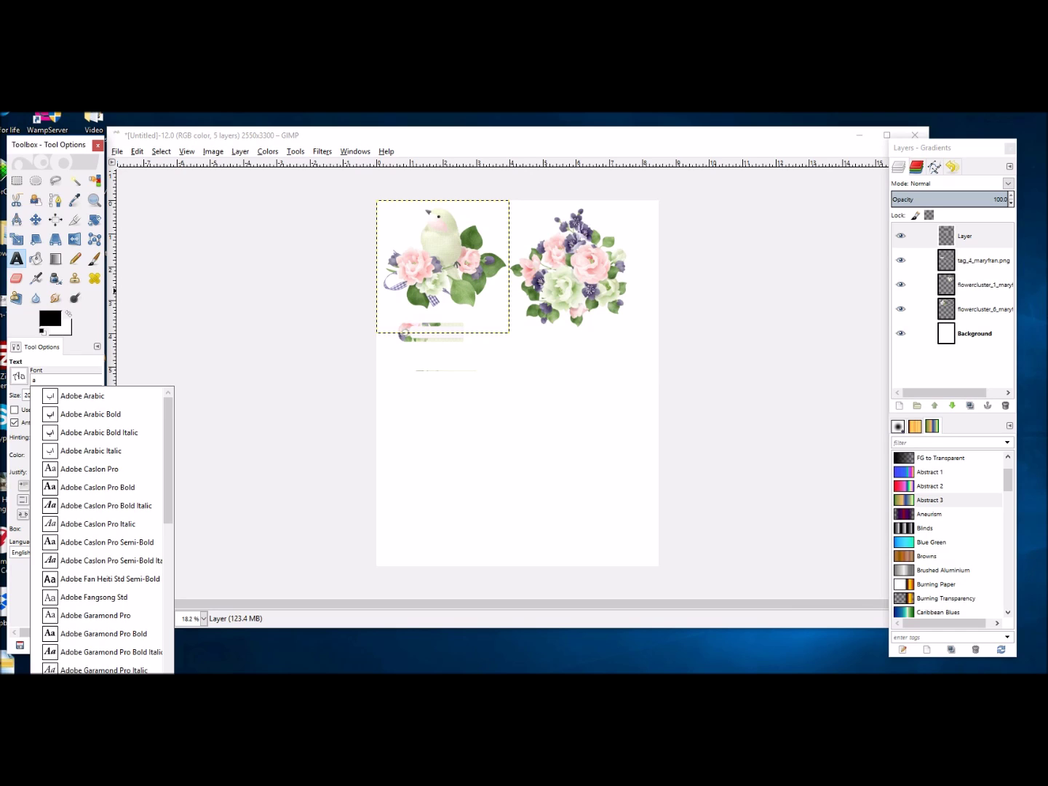
pyautogui.press('Down')
pyautogui.press('Down')
pyautogui.press('Down')
pyautogui.press('Down')
pyautogui.press('Down')
pyautogui.press('Down')
pyautogui.press('Down')
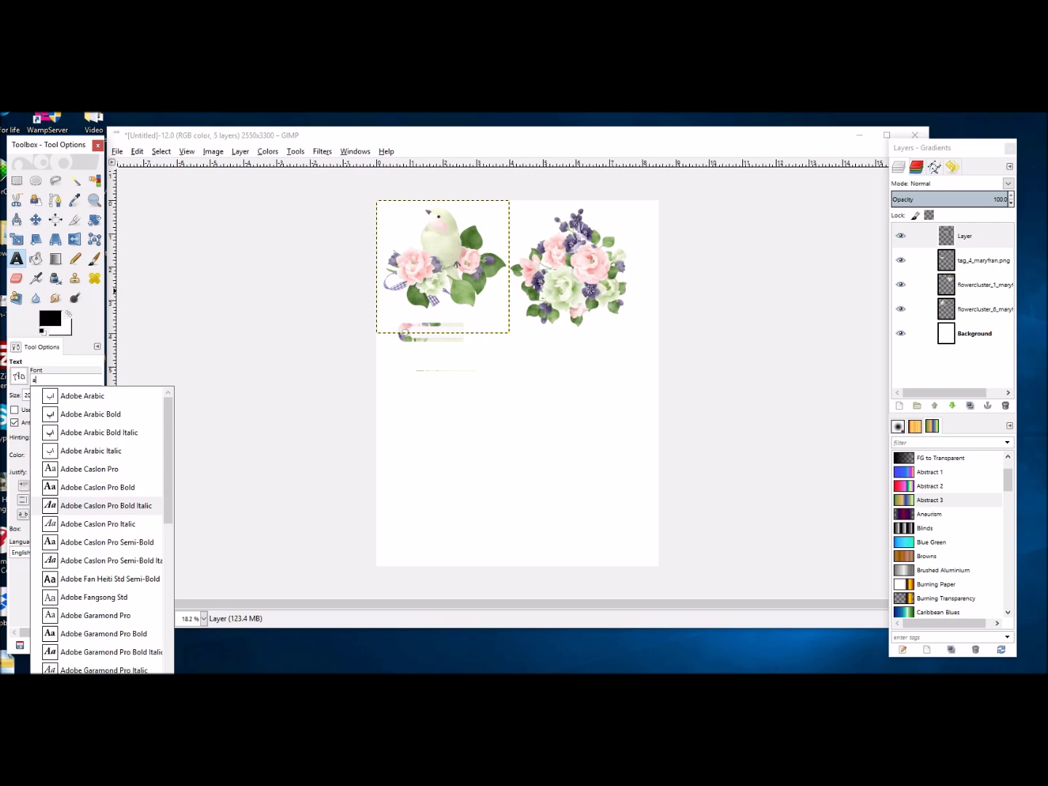
pyautogui.press('Down')
pyautogui.press('Down')
pyautogui.press('Down')
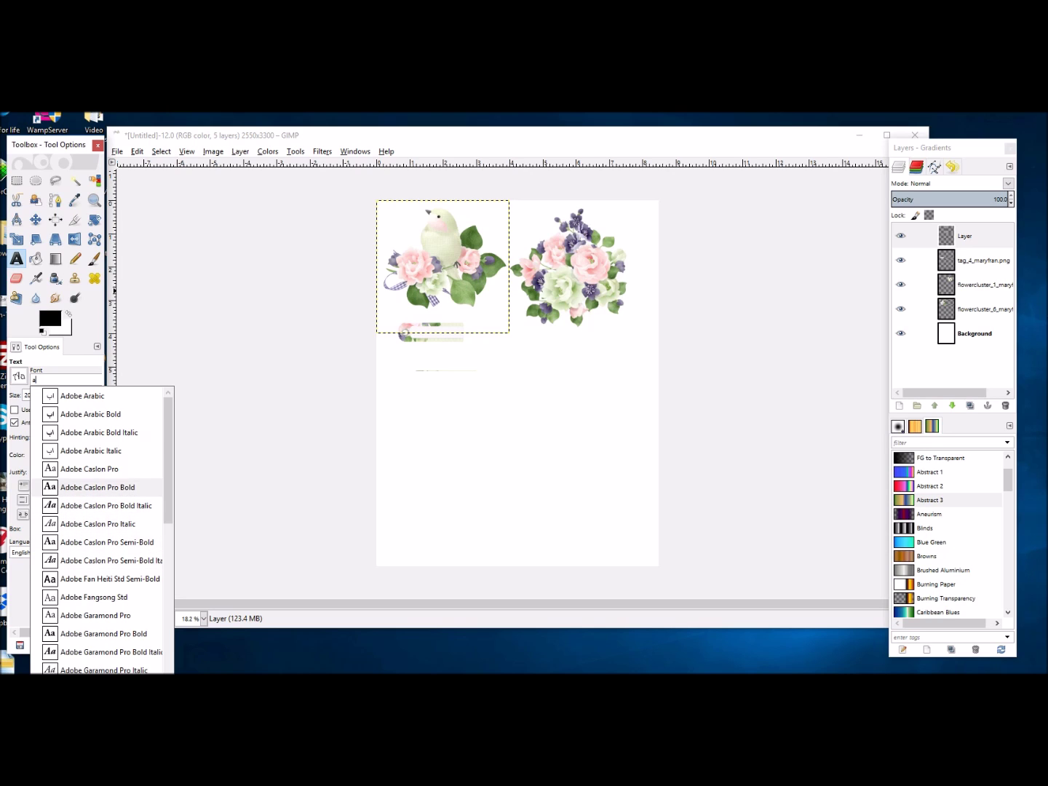
pyautogui.scroll(-5, 102, 530)
pyautogui.scroll(-2, 102, 530)
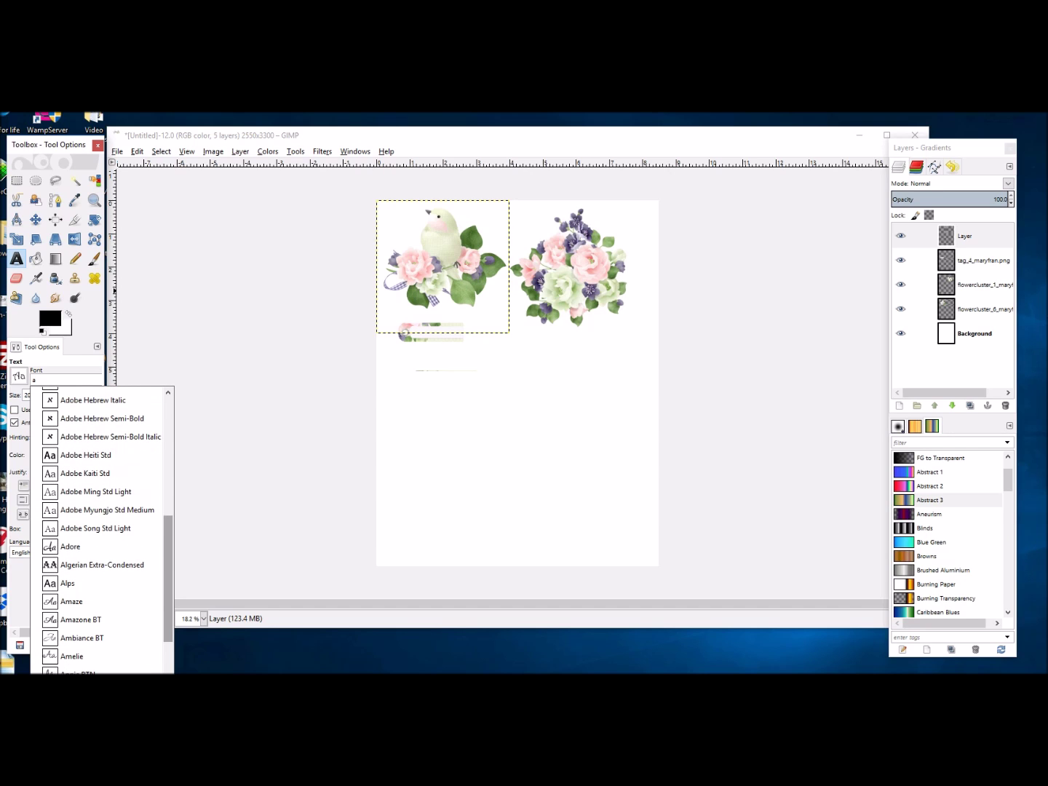
pyautogui.click(102, 564)
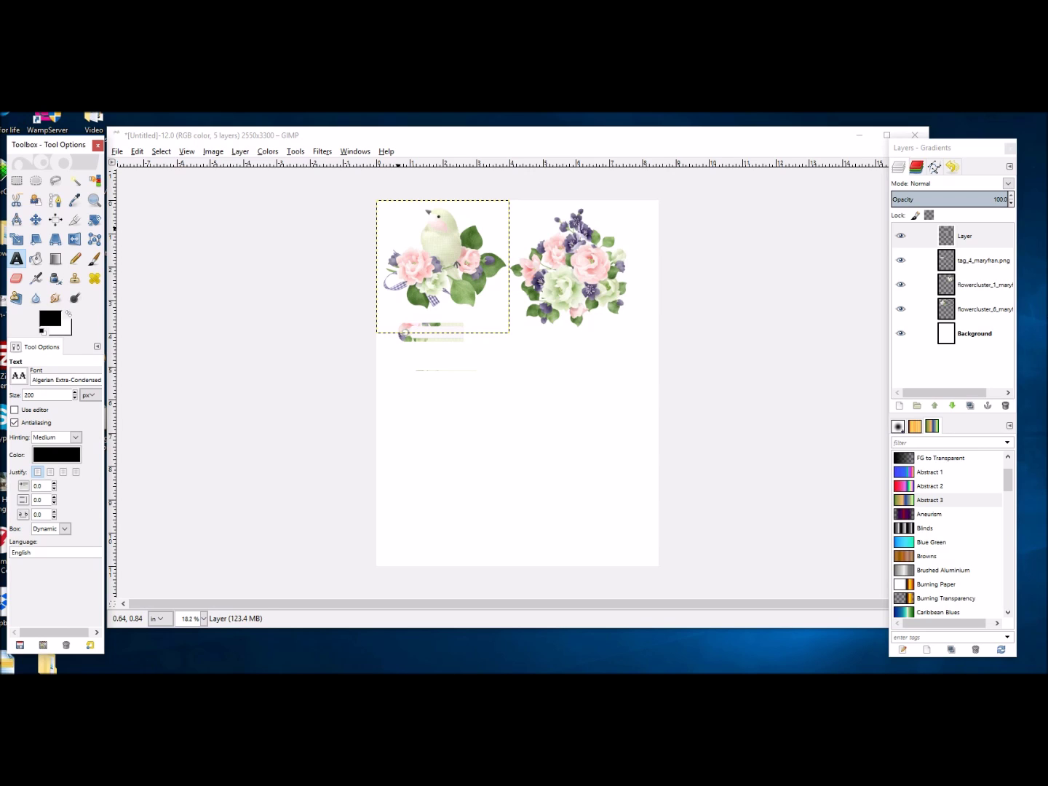
# Step: Add the text "Hello" over the bird cluster and move it to the blank area in the middle of the page
pyautogui.click(397, 228)
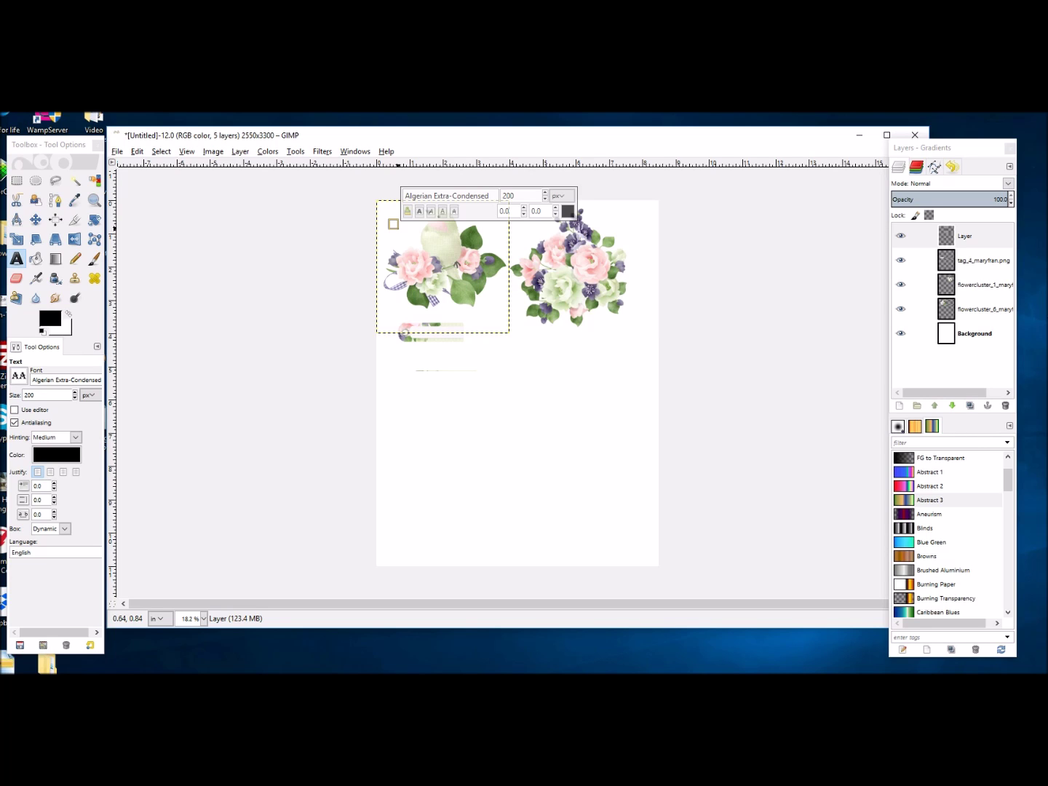
pyautogui.write('Hello')
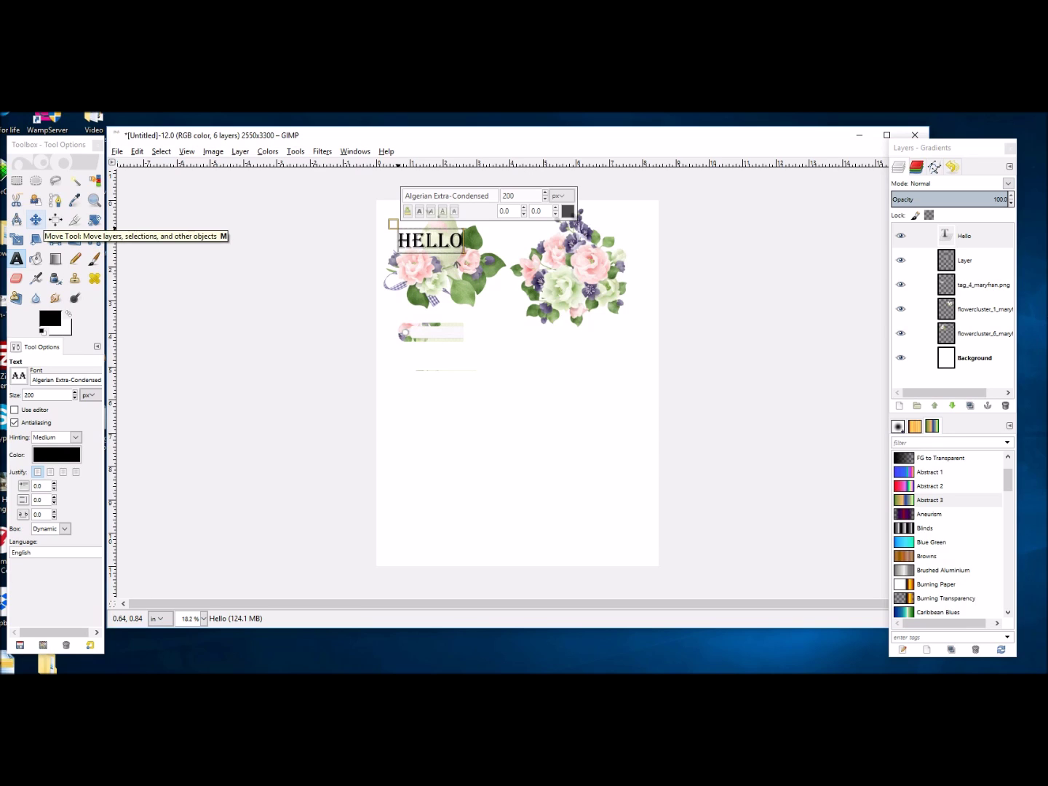
pyautogui.click(35, 219)
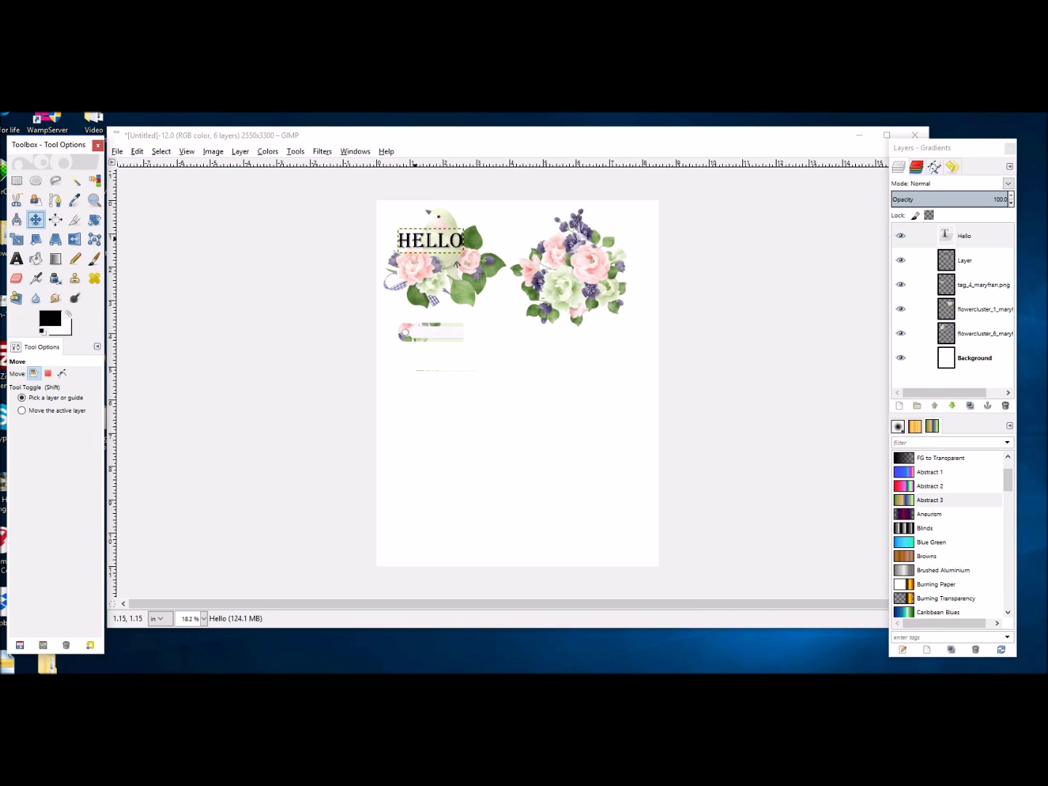
pyautogui.moveTo(414, 238); pyautogui.dragTo(462, 419)
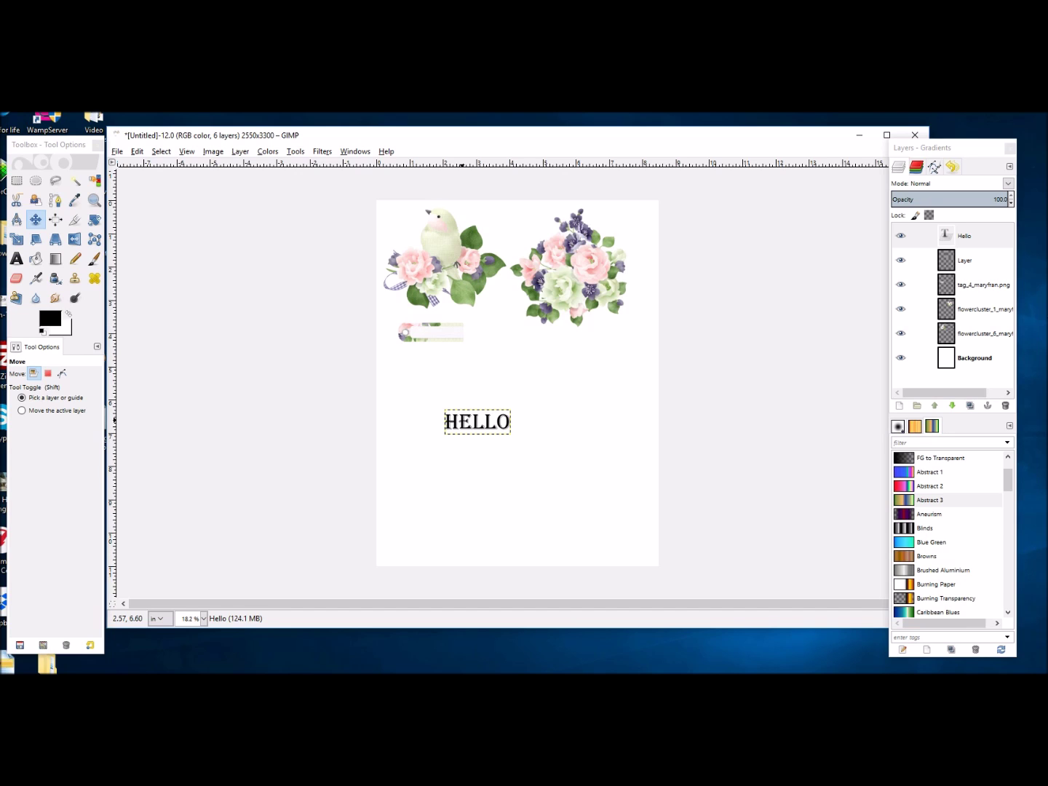
pyautogui.moveTo(516, 381); pyautogui.dragTo(553, 455)
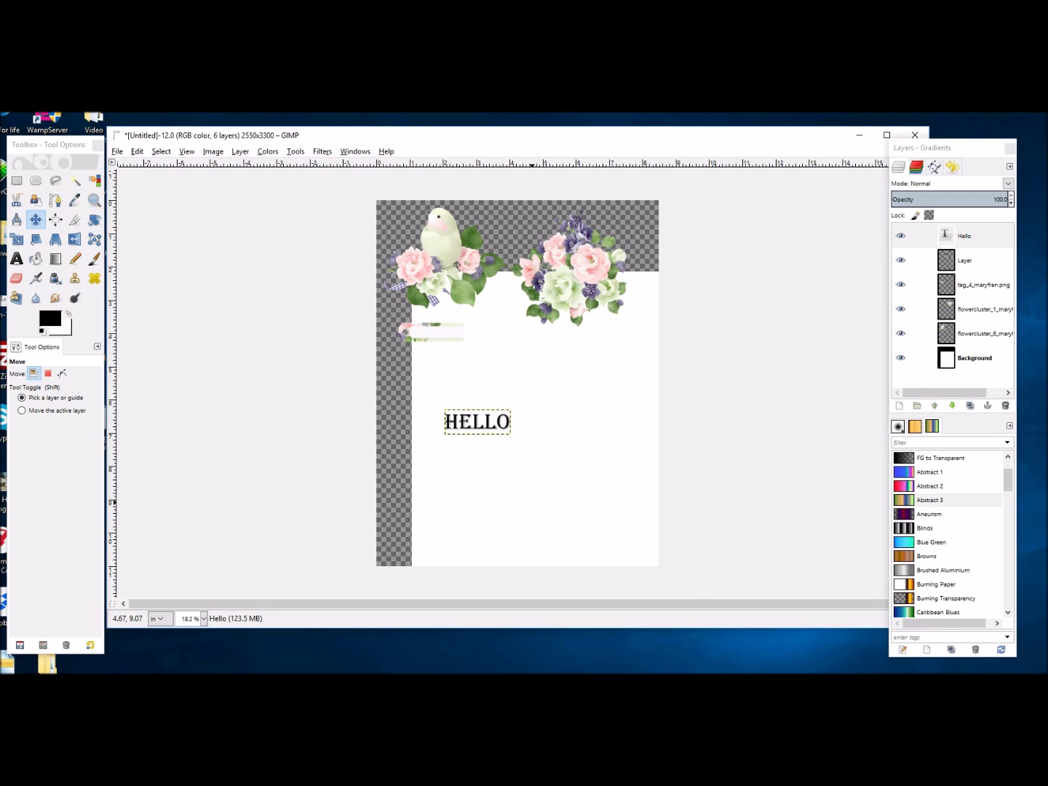
pyautogui.click(137, 151)
pyautogui.click(175, 164)
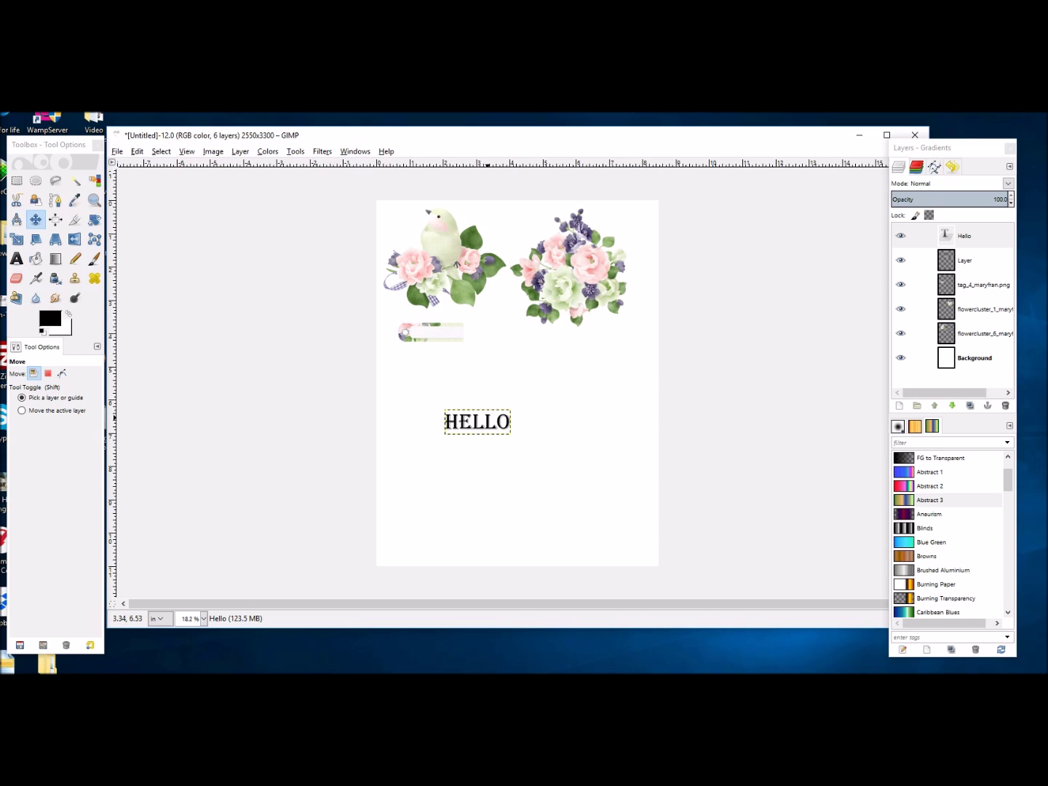
# Step: Move the Hello text over the tag and scale it proportionally to about 1.05 × 0.395 inches
pyautogui.moveTo(488, 417); pyautogui.dragTo(440, 332)
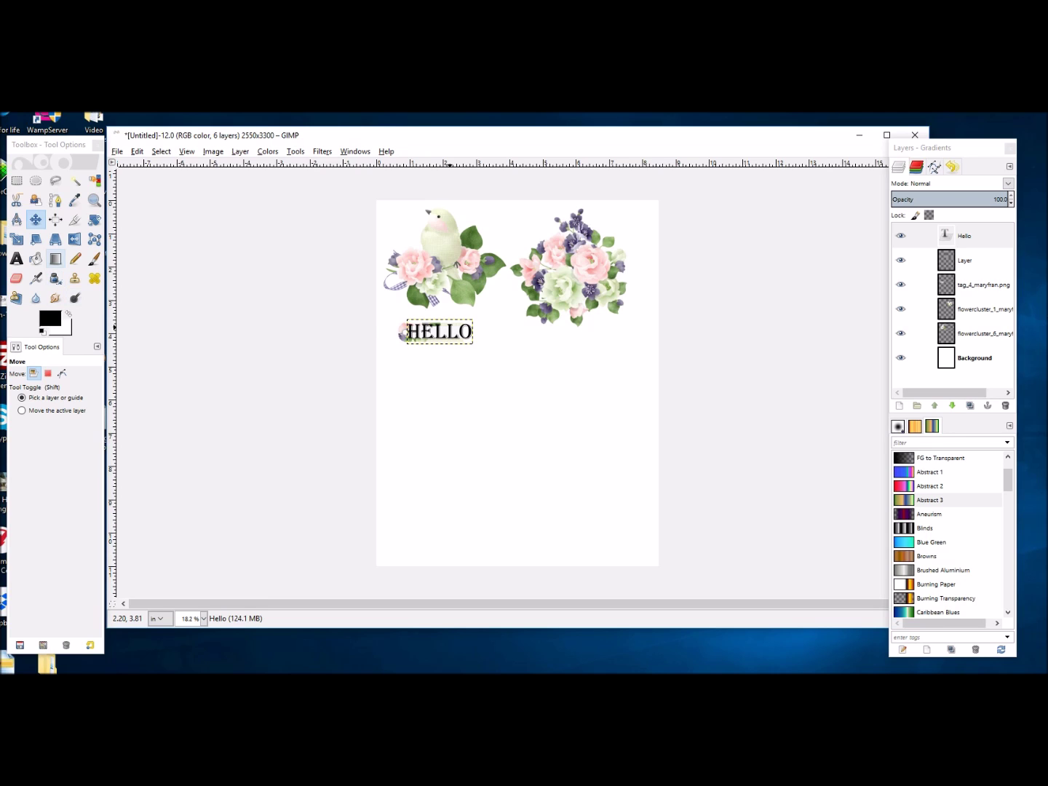
pyautogui.click(16, 239)
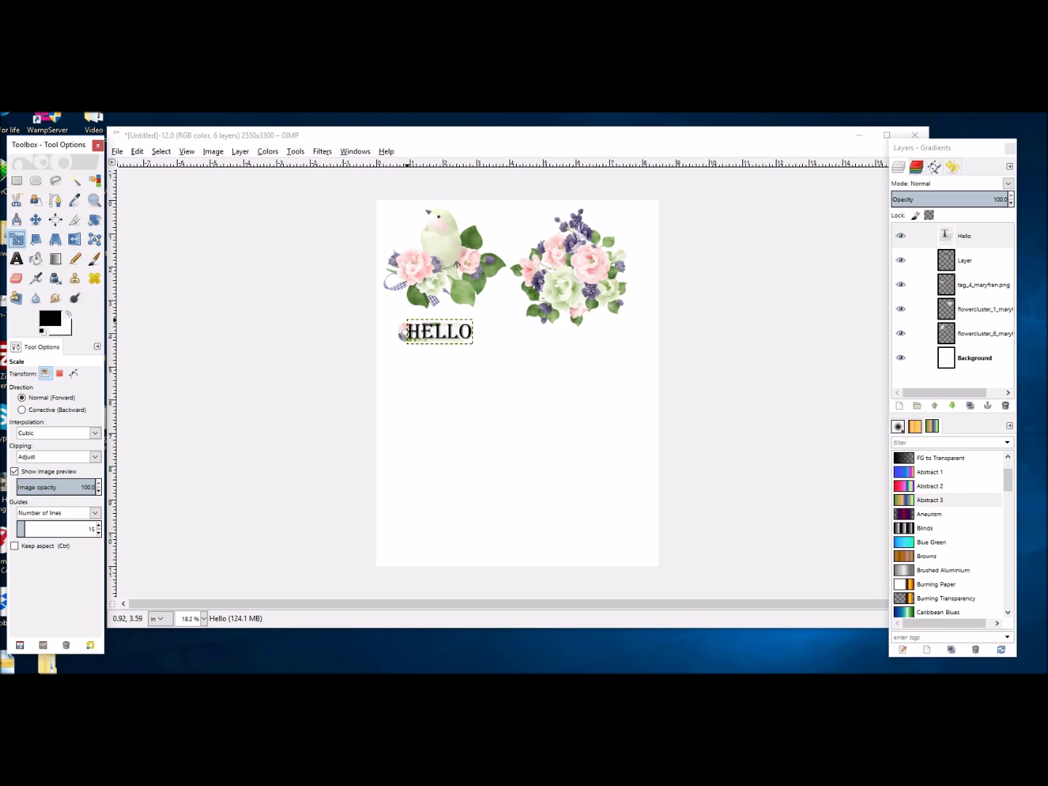
pyautogui.keyDown('ctrl'); pyautogui.click(402, 333); pyautogui.keyUp('ctrl')
pyautogui.moveTo(407, 320); pyautogui.dragTo(430, 332)
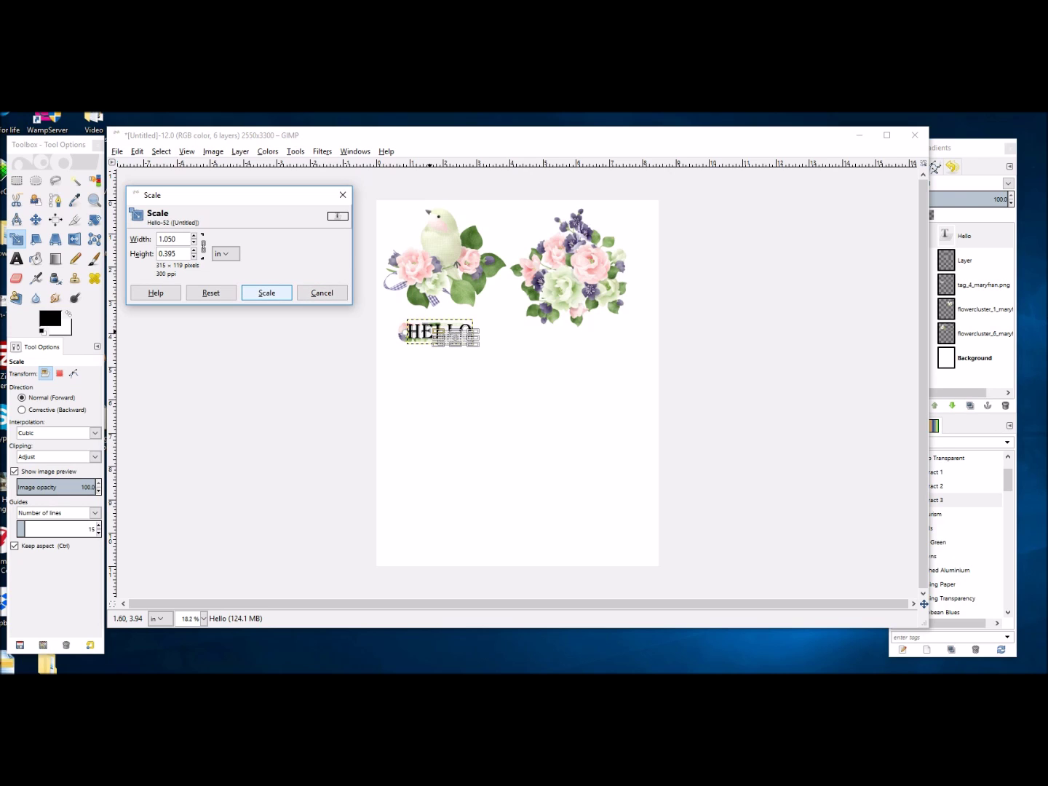
pyautogui.click(266, 292)
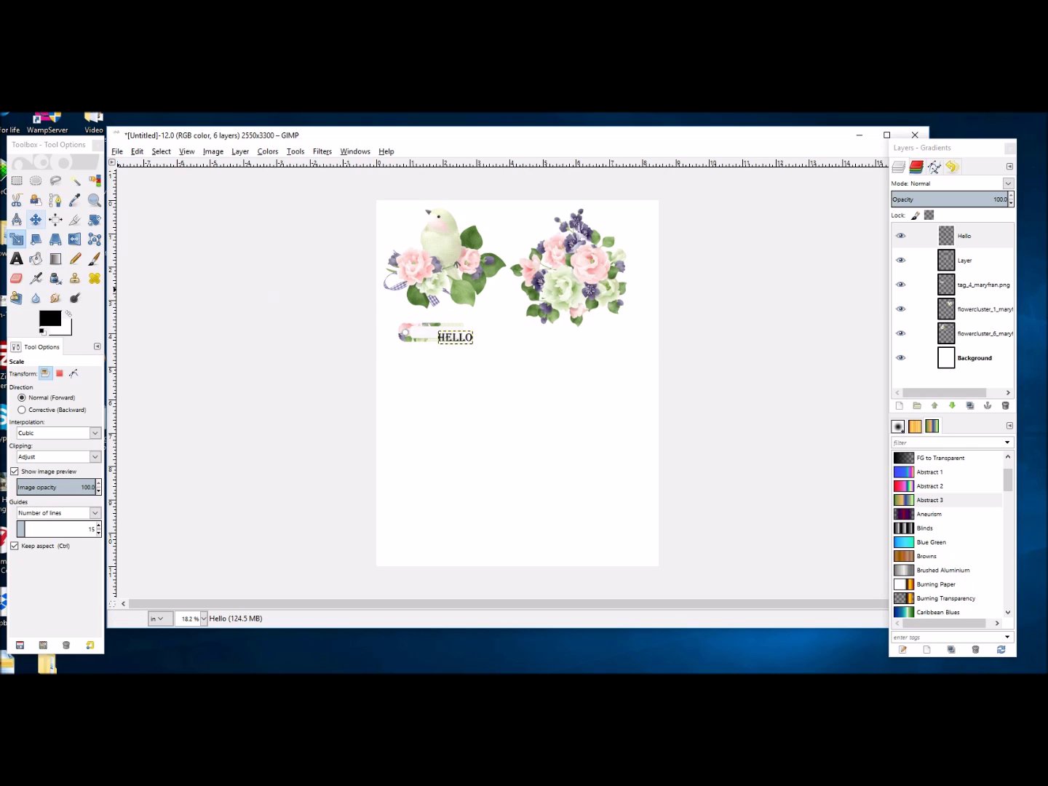
# Step: Position the scaled Hello text inside the tag's blank label area and make the Background layer active
pyautogui.click(35, 219)
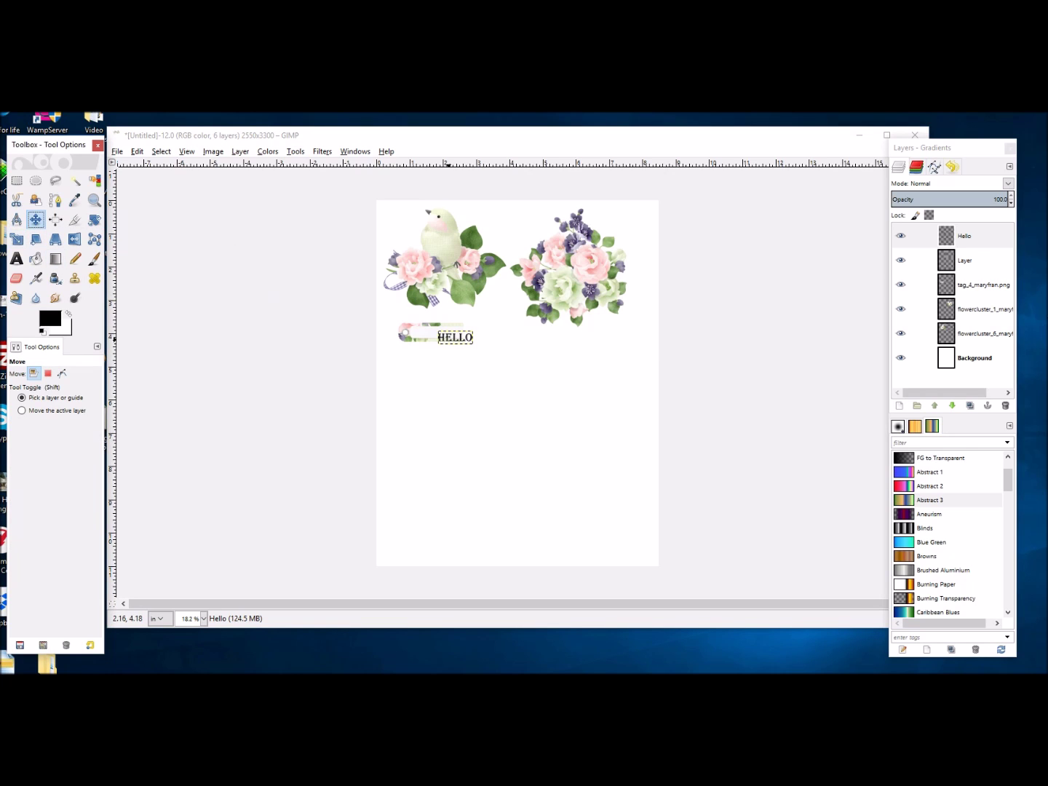
pyautogui.click(455, 337)
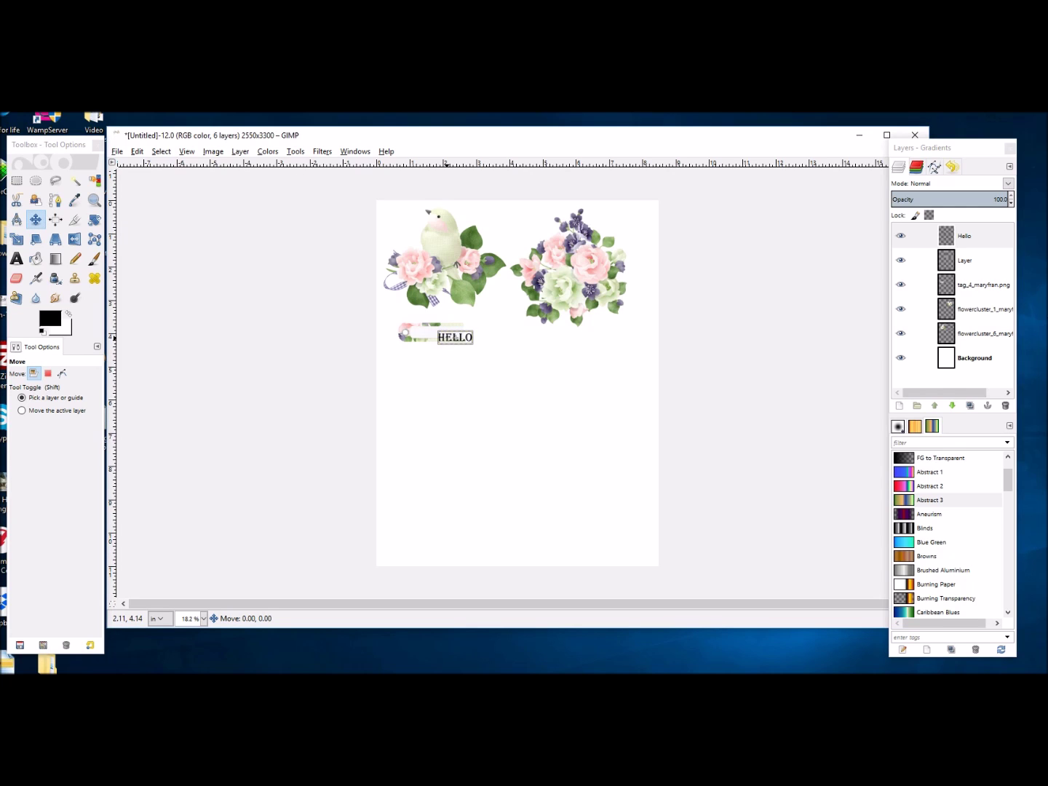
pyautogui.moveTo(455, 337); pyautogui.dragTo(435, 332)
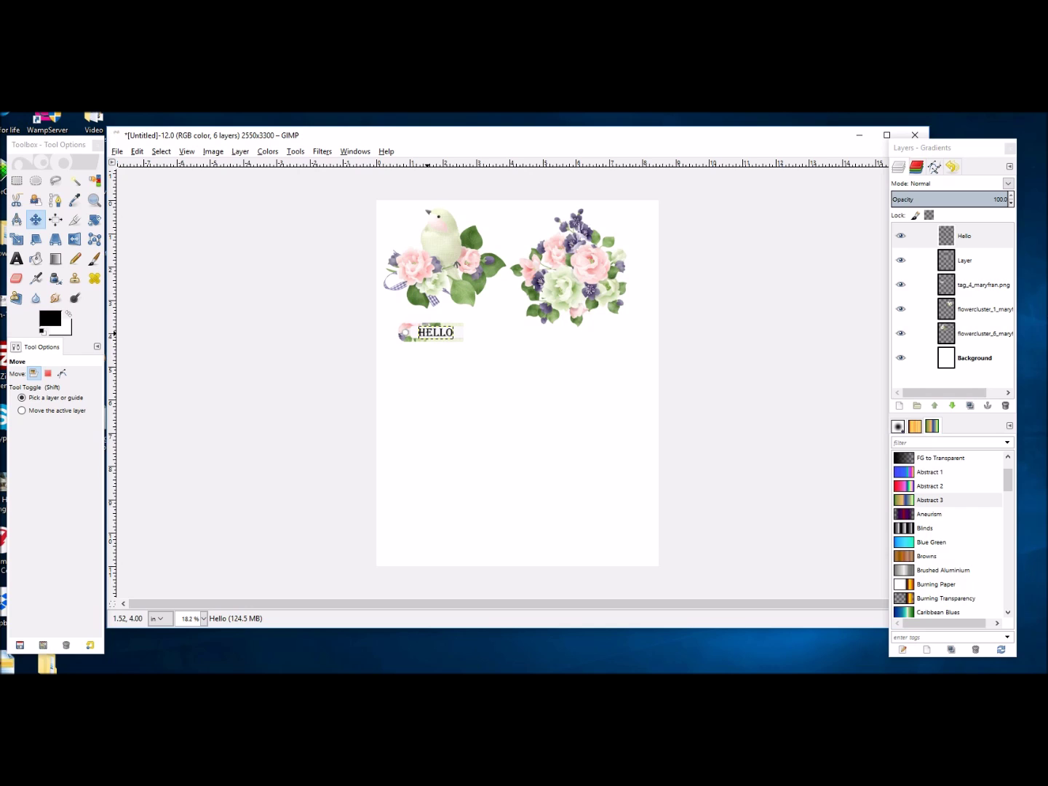
pyautogui.click(968, 357)
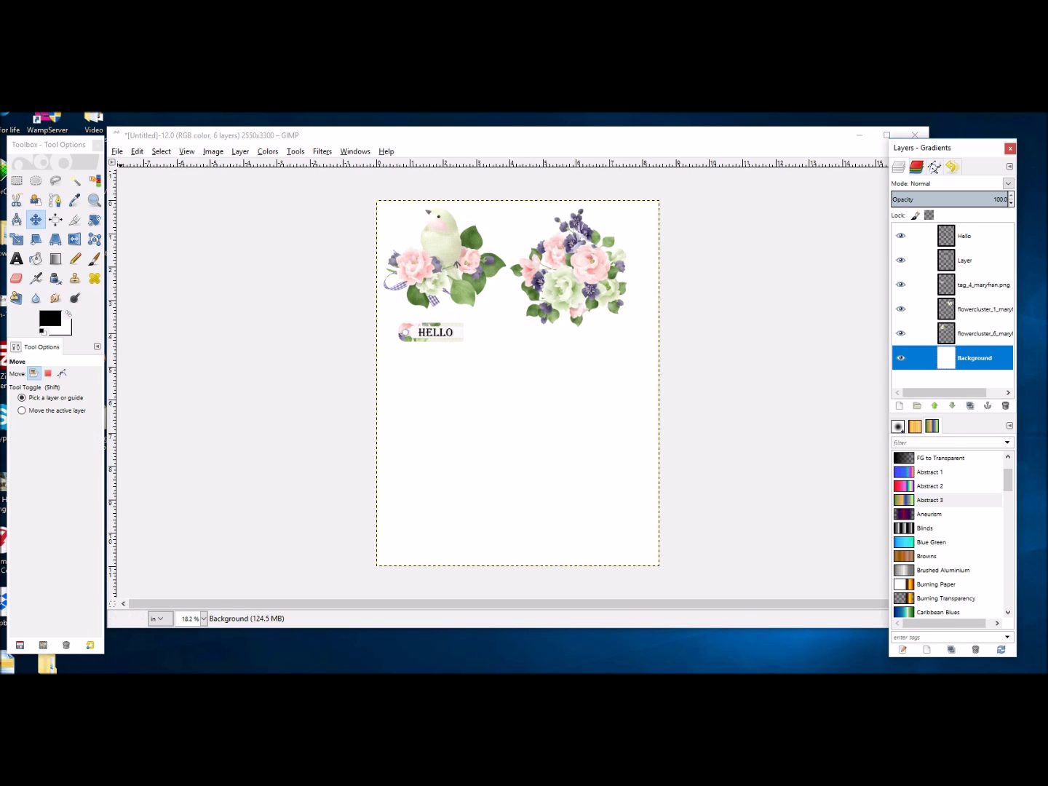
pyautogui.click(117, 151)
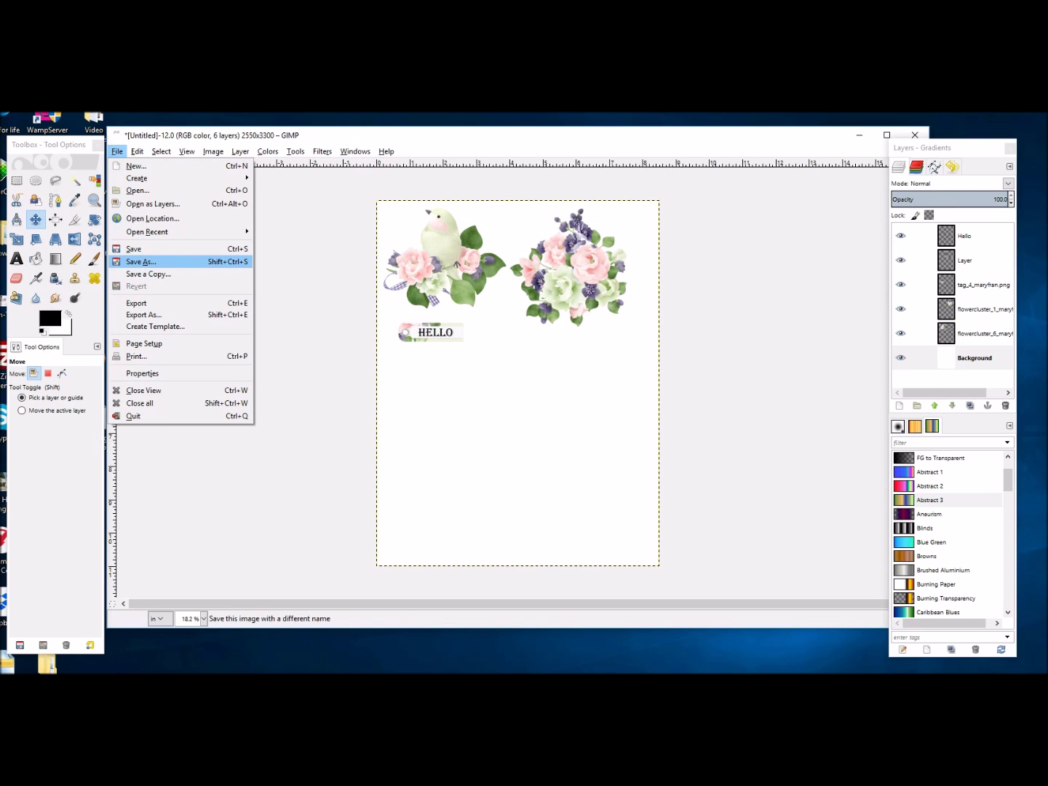
pyautogui.press('Return')
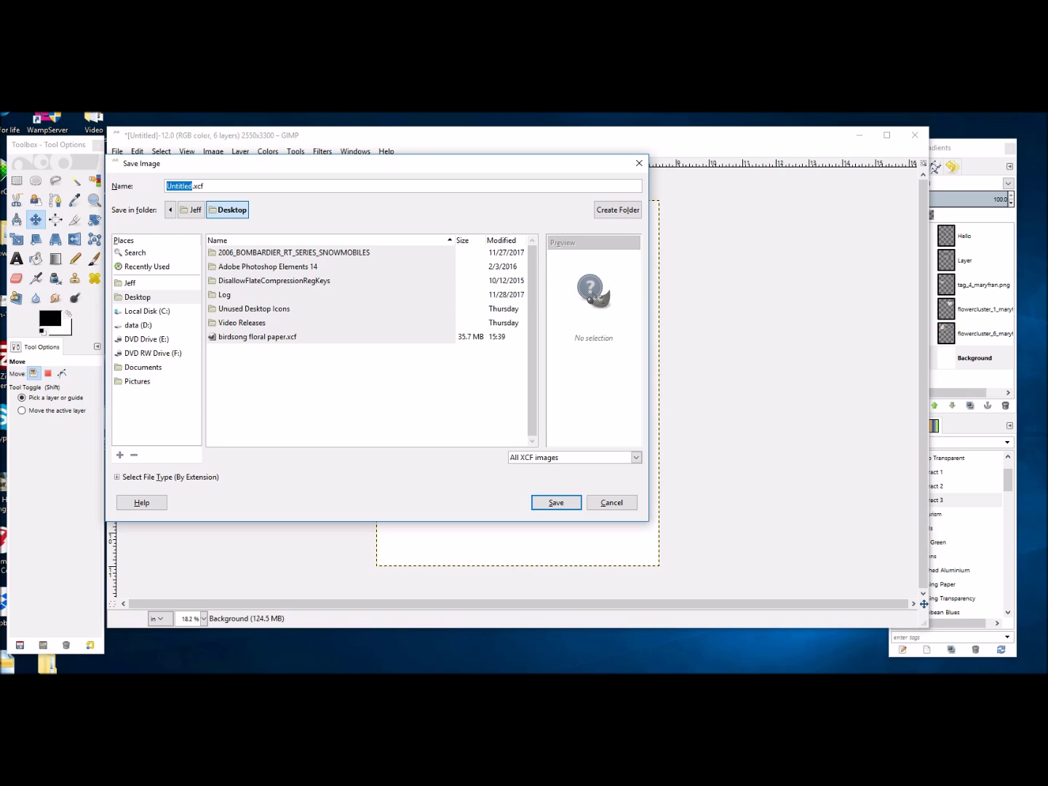
pyautogui.click(145, 311)
pyautogui.click(139, 324)
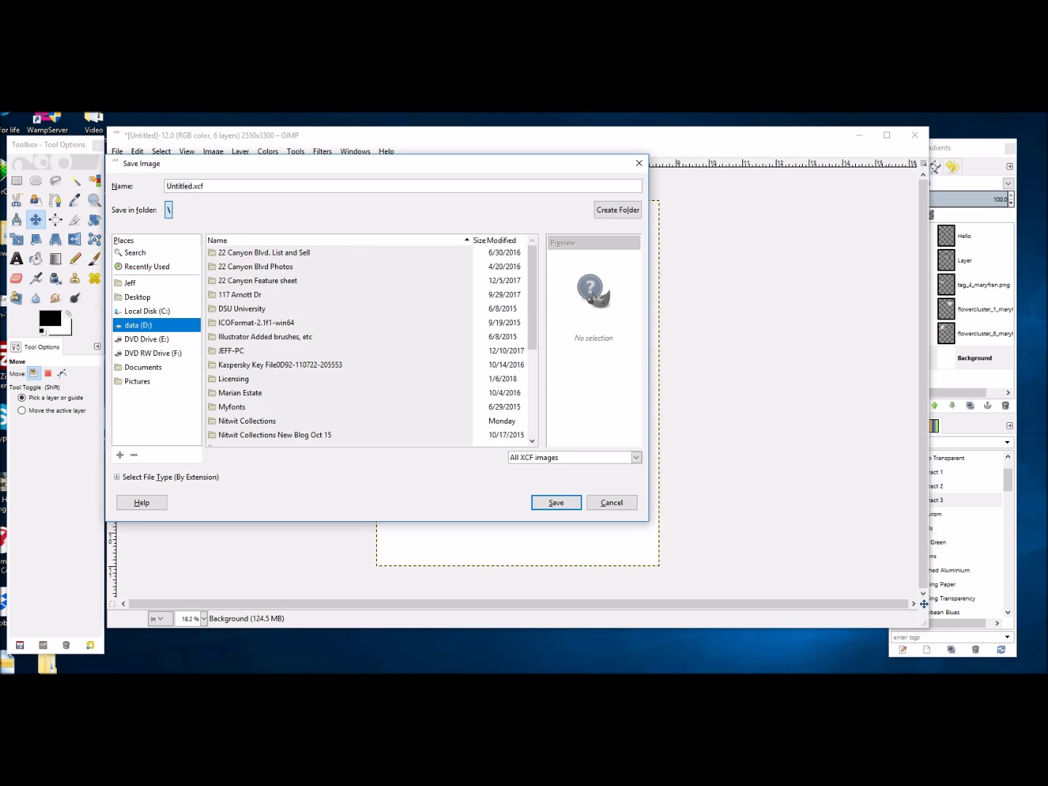
pyautogui.click(611, 502)
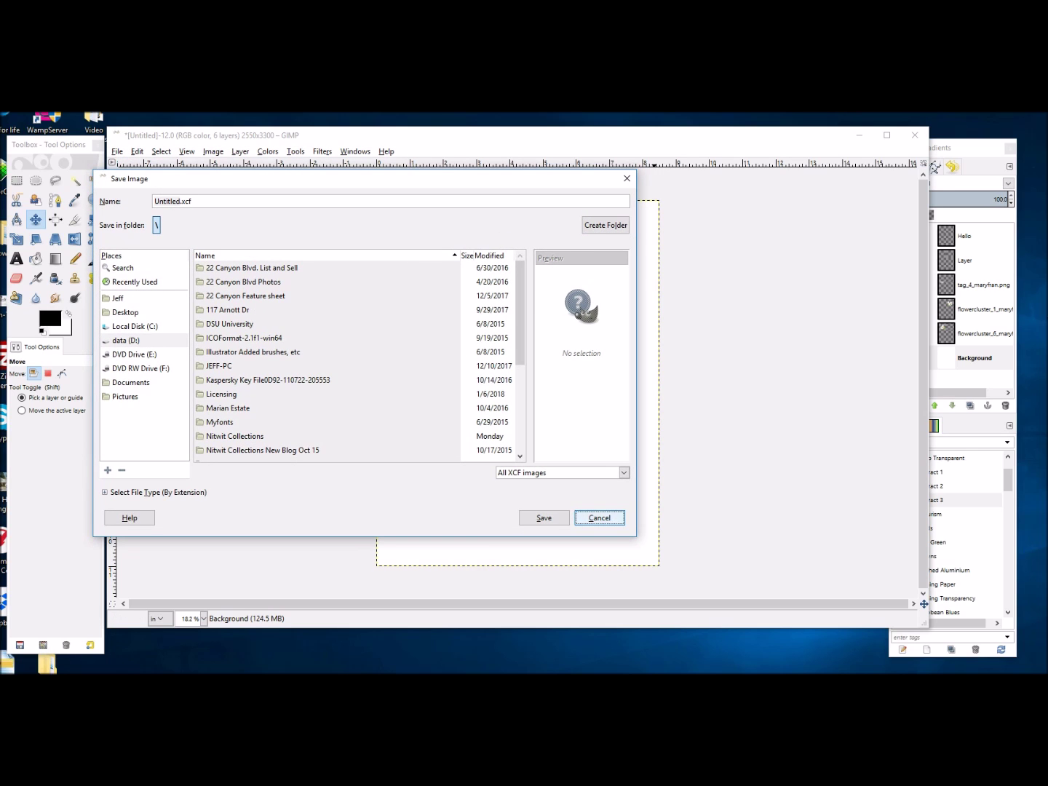
pyautogui.press('Escape')
# Step: Switch to File Explorer and look into the Print Items folder of the birdsong kit, then return to GIMP
pyautogui.hotkey('alt', 'Tab')
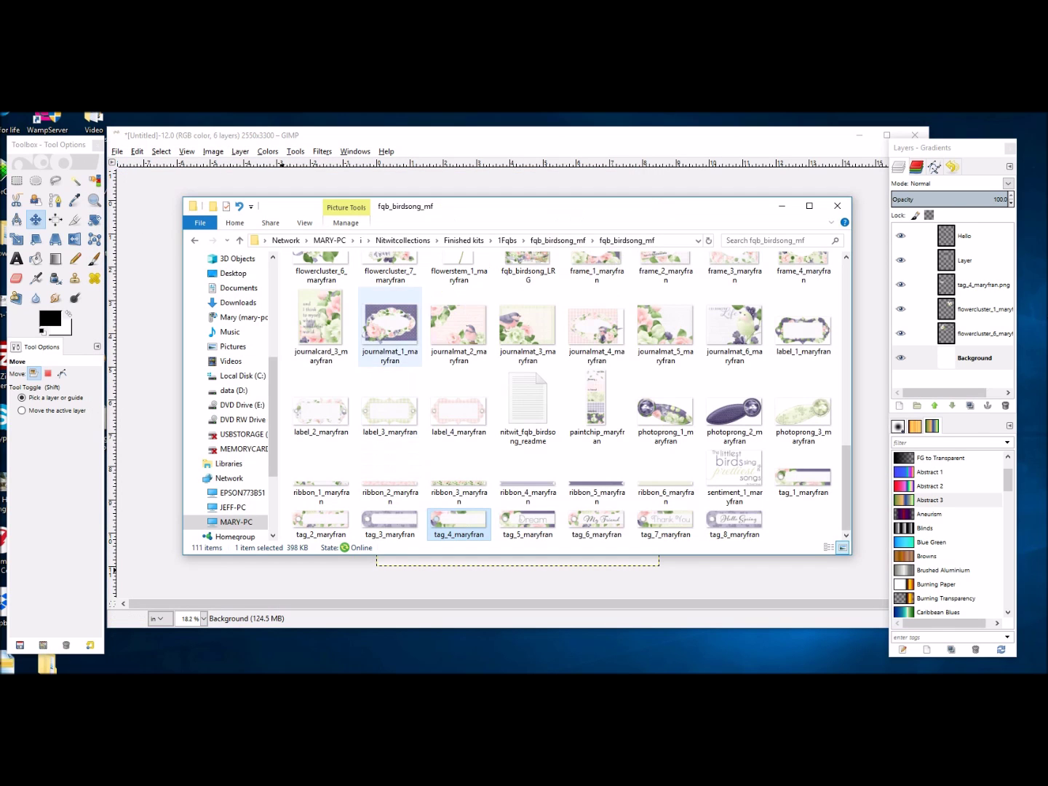
pyautogui.hotkey('alt', 'Up')
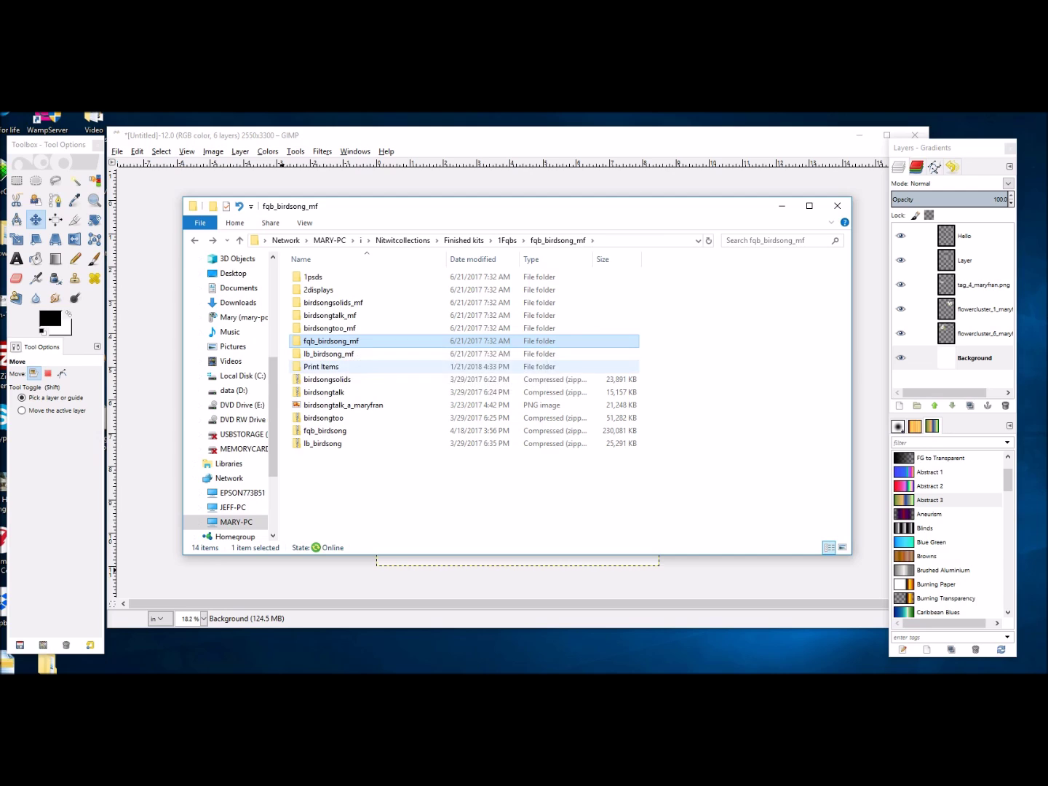
pyautogui.doubleClick(321, 366)
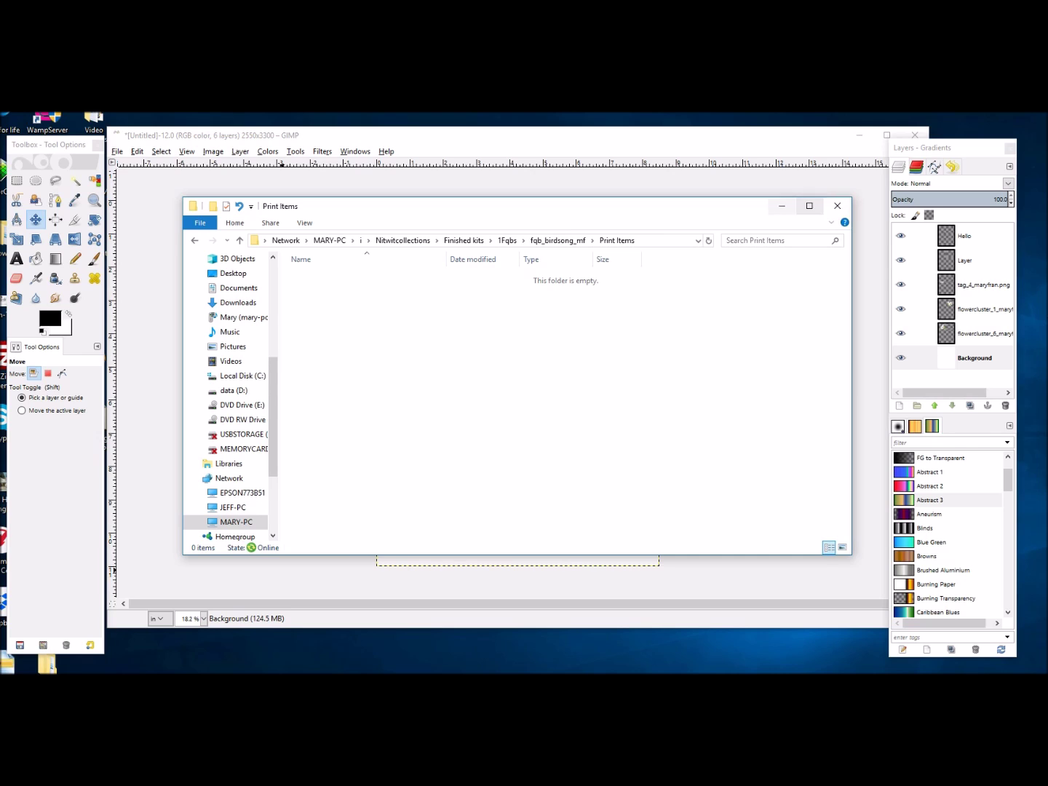
pyautogui.click(782, 206)
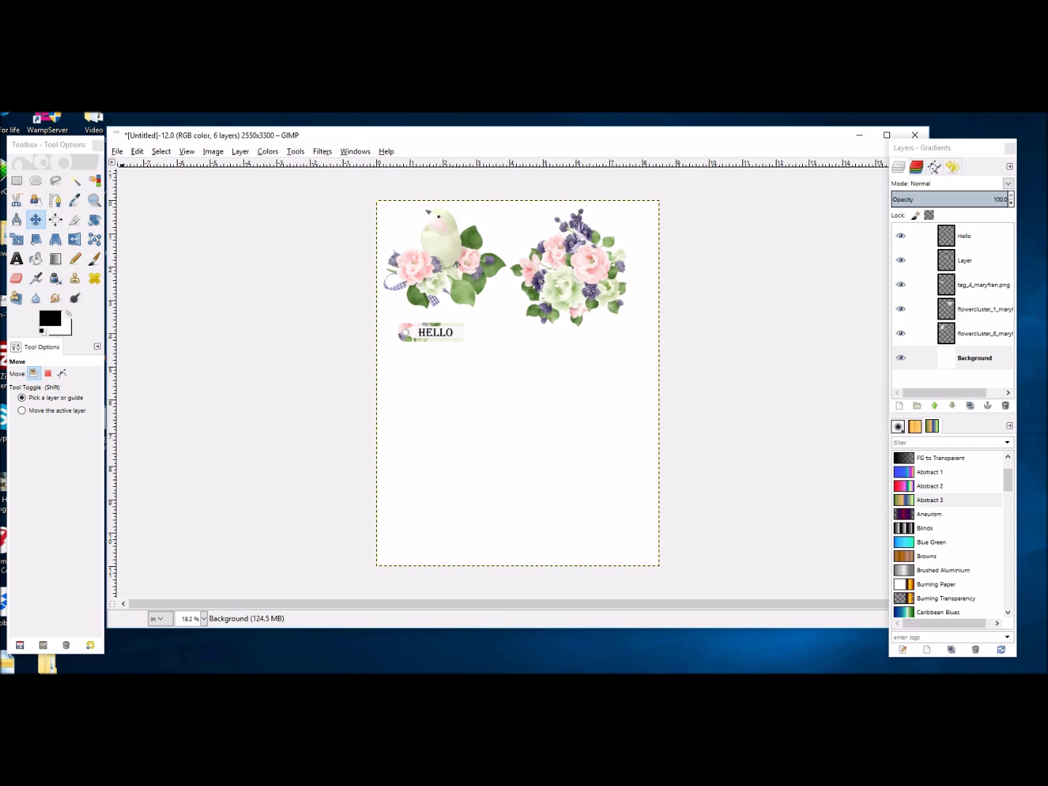
# Step: Examine the print settings and the selected printer's preferences for paper size, paper type and quality, without printing
pyautogui.hotkey('alt', 'f')
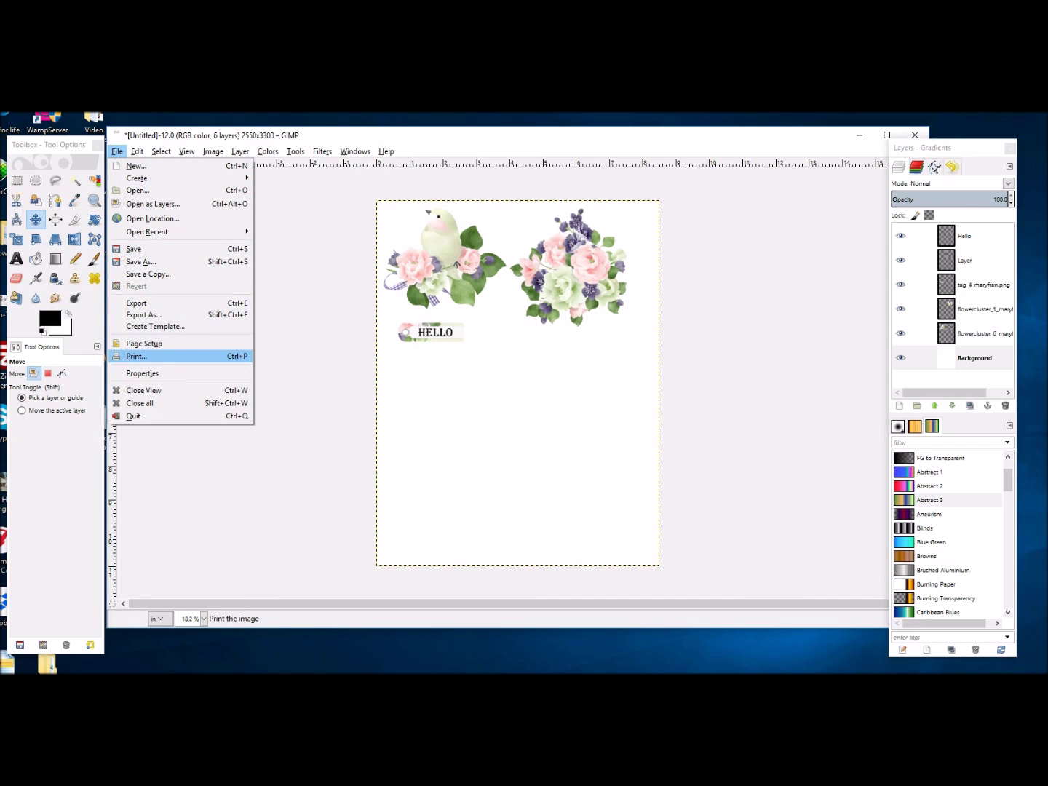
pyautogui.press('Return')
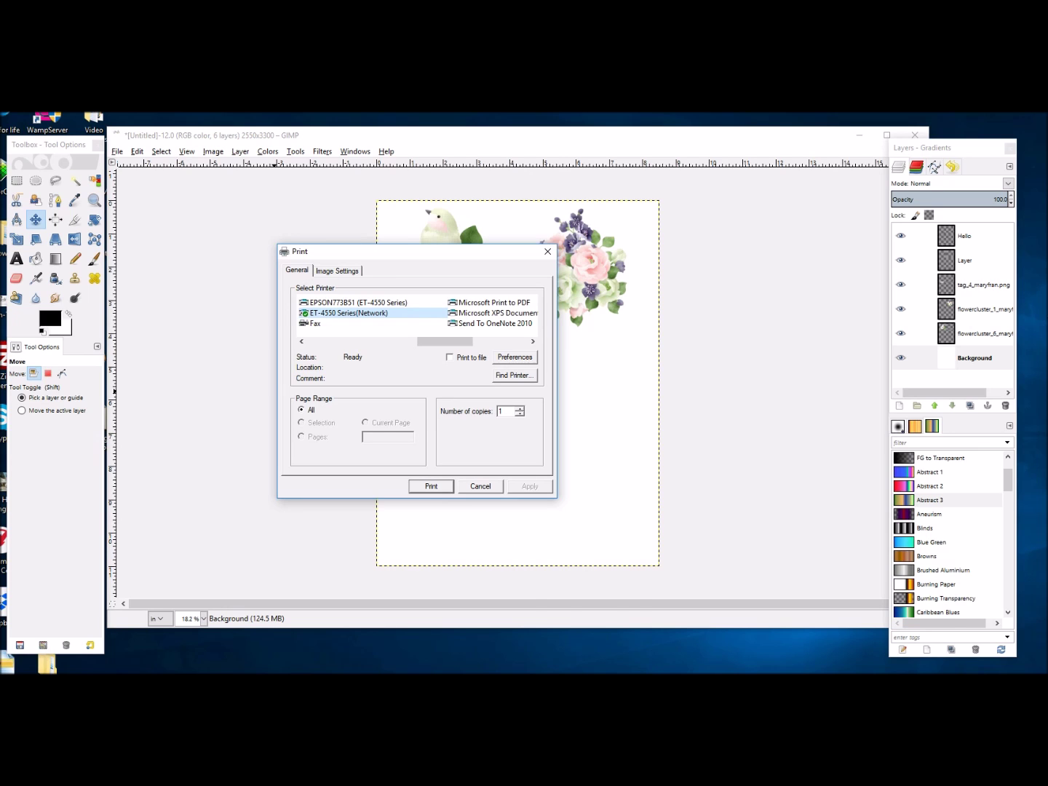
pyautogui.hotkey('alt', 'r')
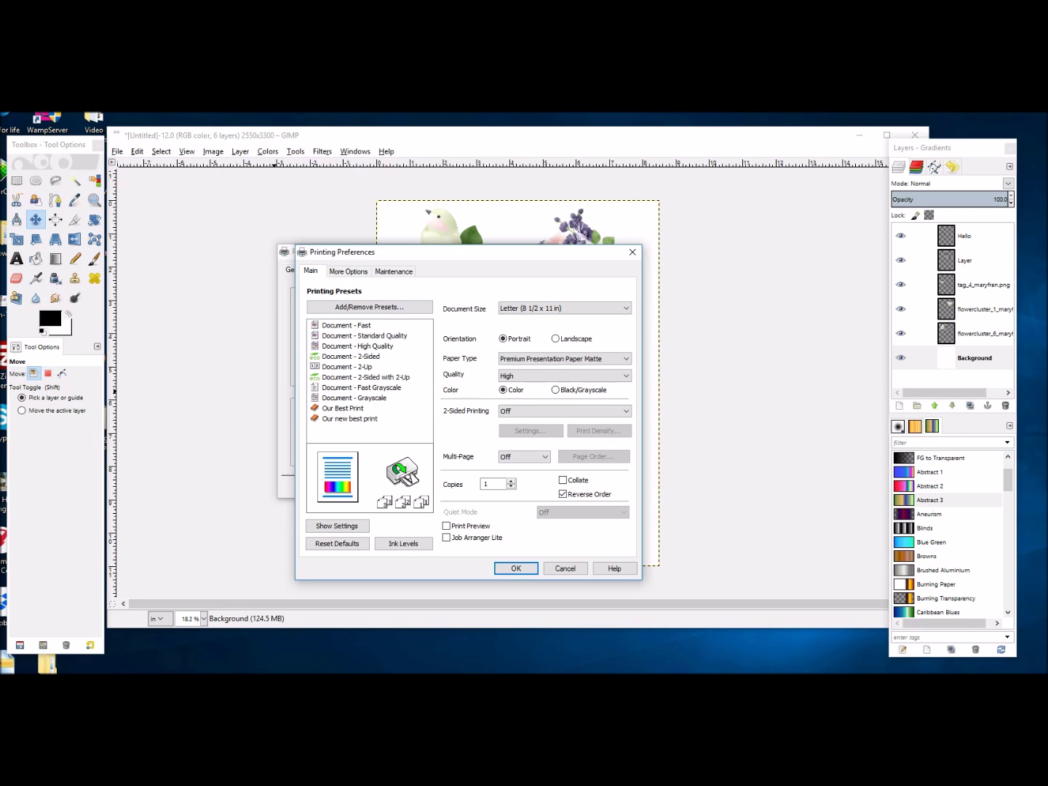
pyautogui.click(565, 568)
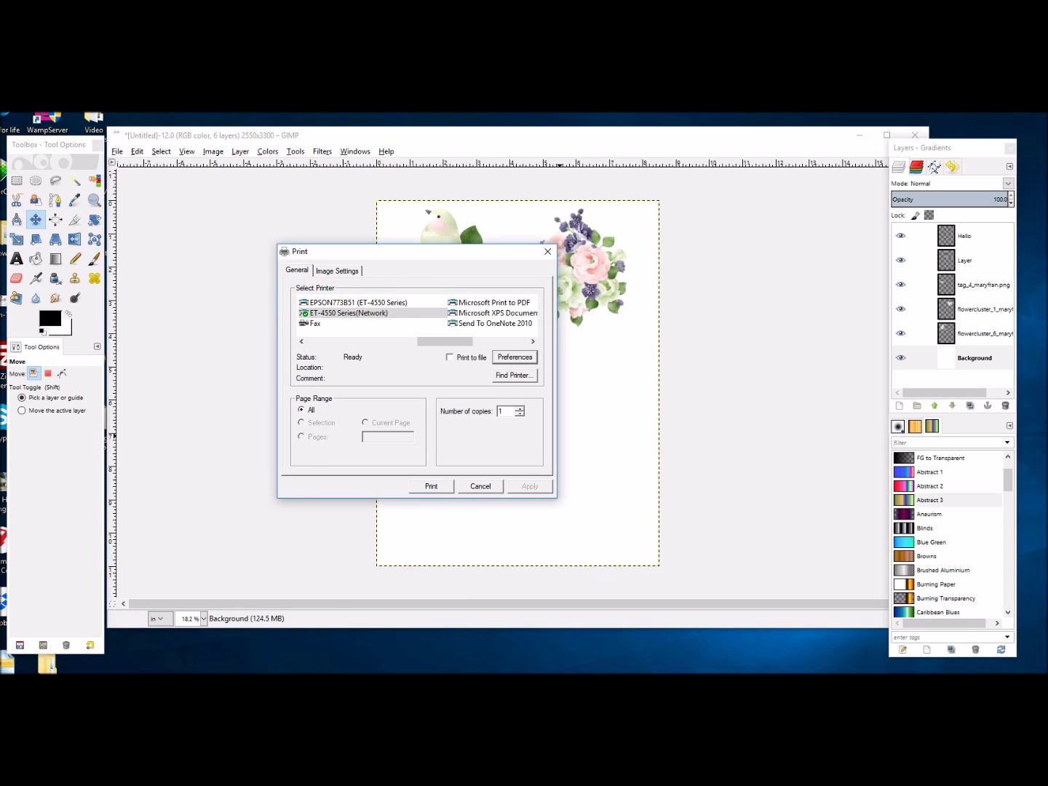
pyautogui.click(481, 486)
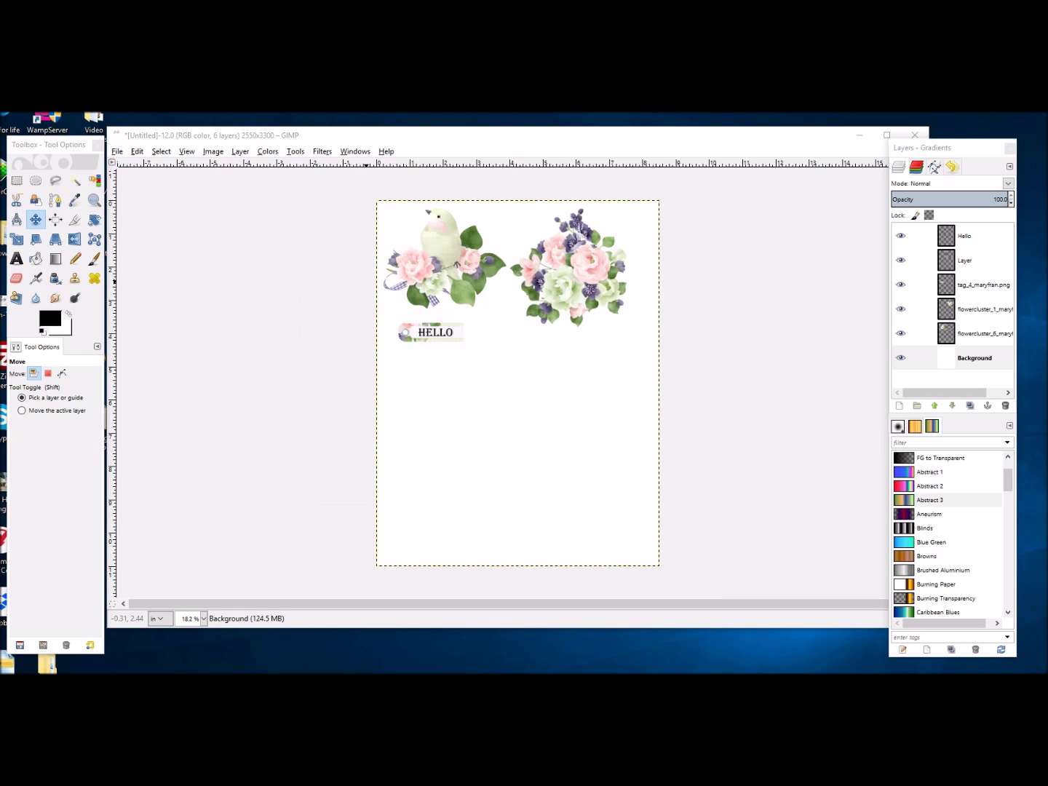